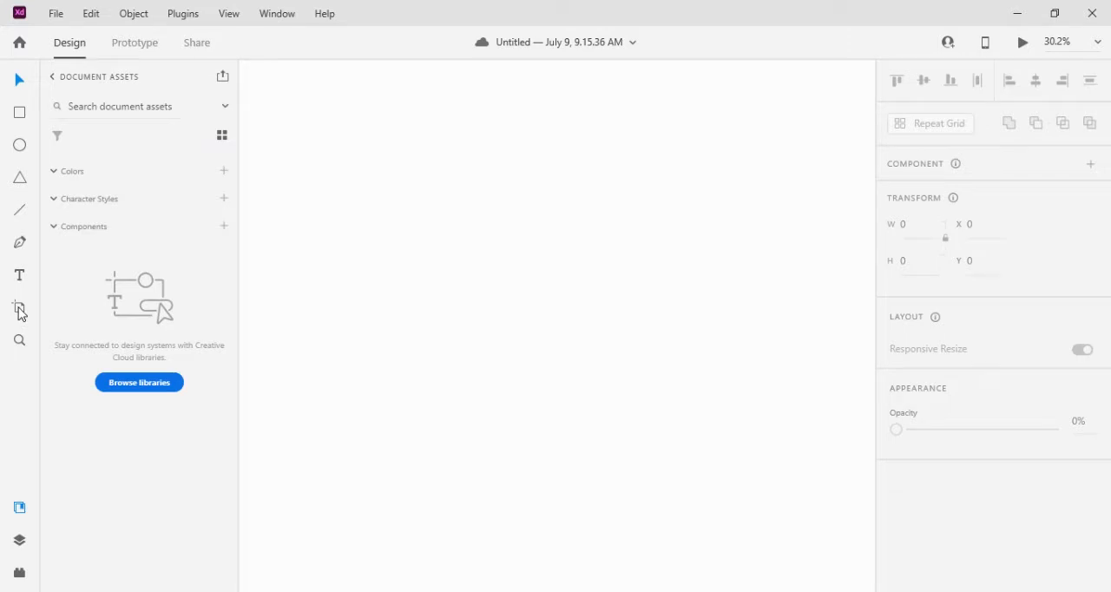
# Draw a portrait artboard about 1296 by 1597 px on the empty canvas
pyautogui.click(19, 308)
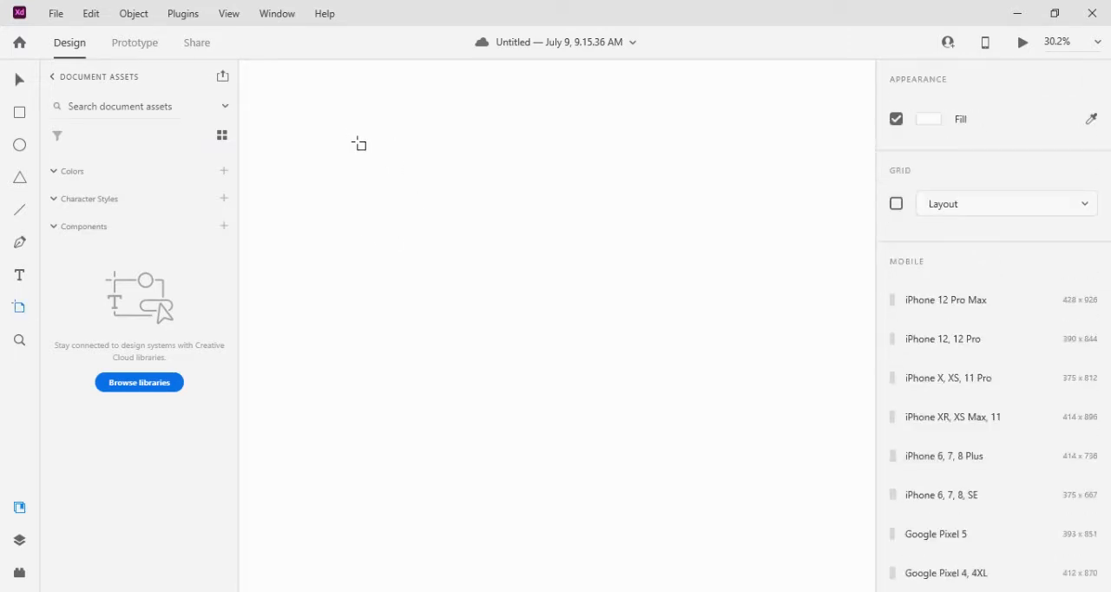
pyautogui.moveTo(350, 120); pyautogui.dragTo(669, 513)
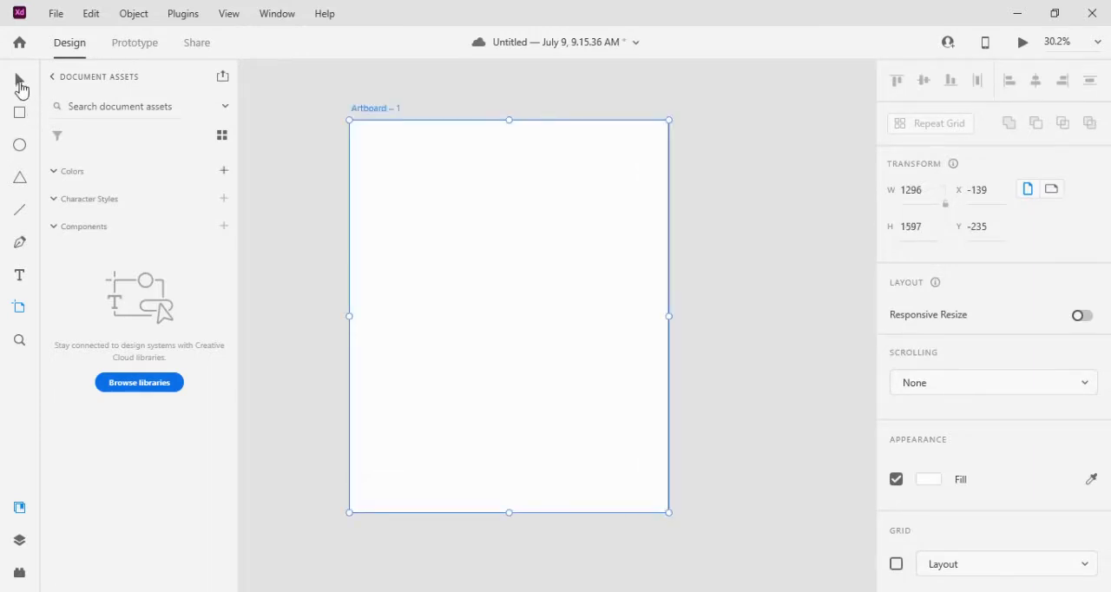
pyautogui.click(20, 86)
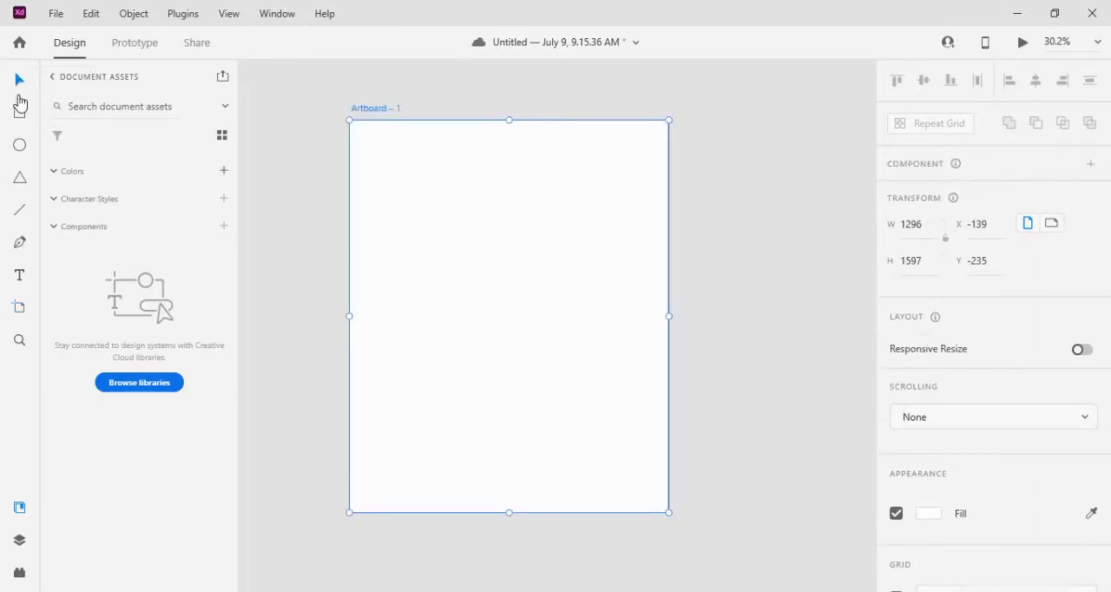
# Draw a circle about 709 px wide and place it overlapping the artboard's upper-left corner, at about X -146, Y -87
pyautogui.click(21, 147)
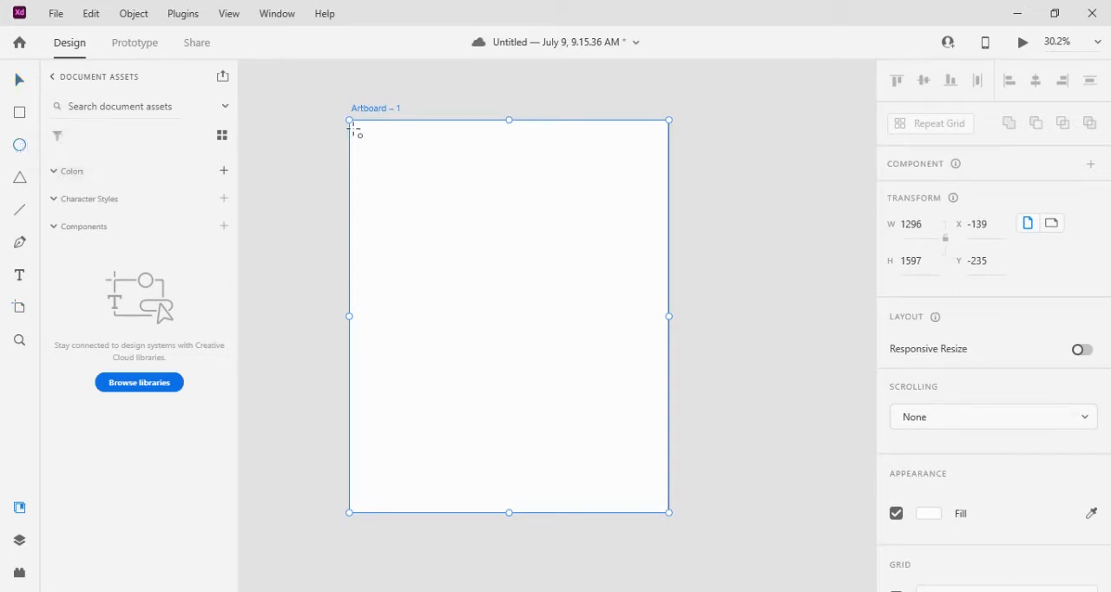
pyautogui.moveTo(368, 150); pyautogui.dragTo(401, 183)
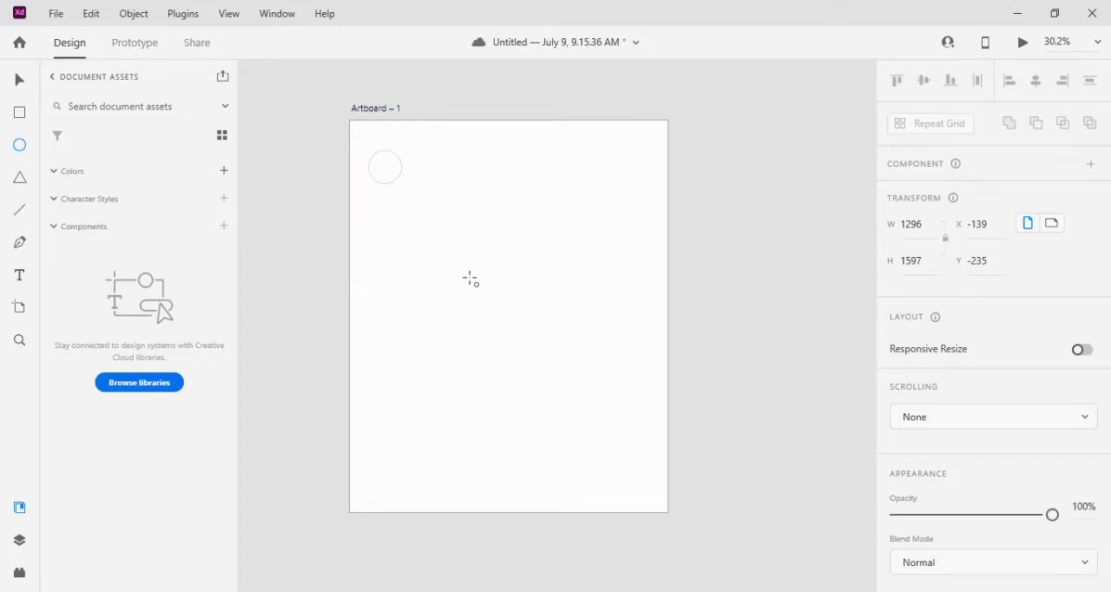
pyautogui.moveTo(470, 279); pyautogui.dragTo(544, 418)
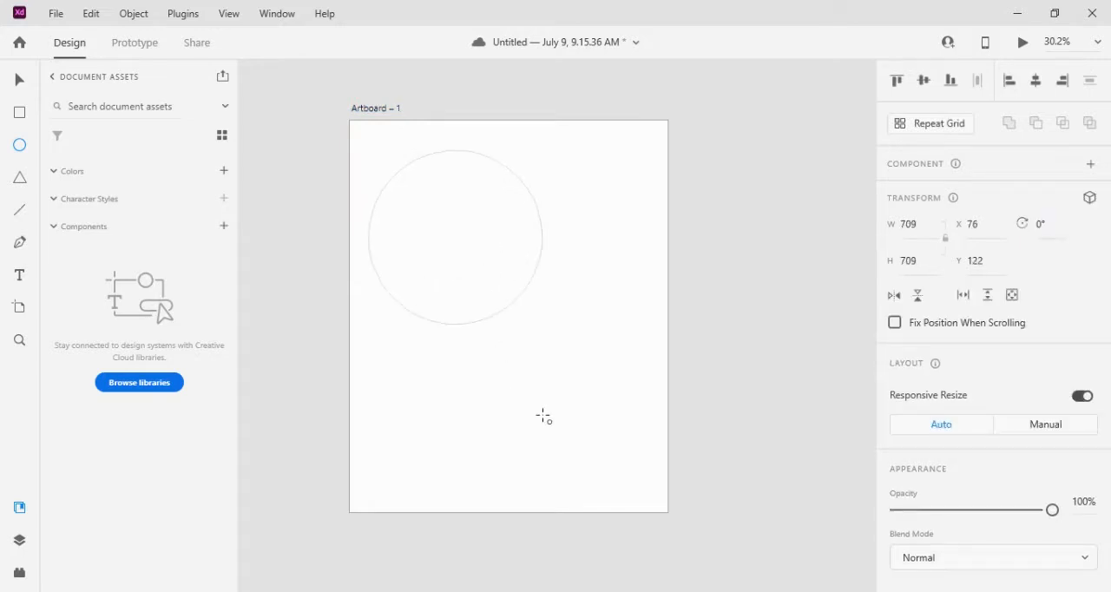
pyautogui.press('v')
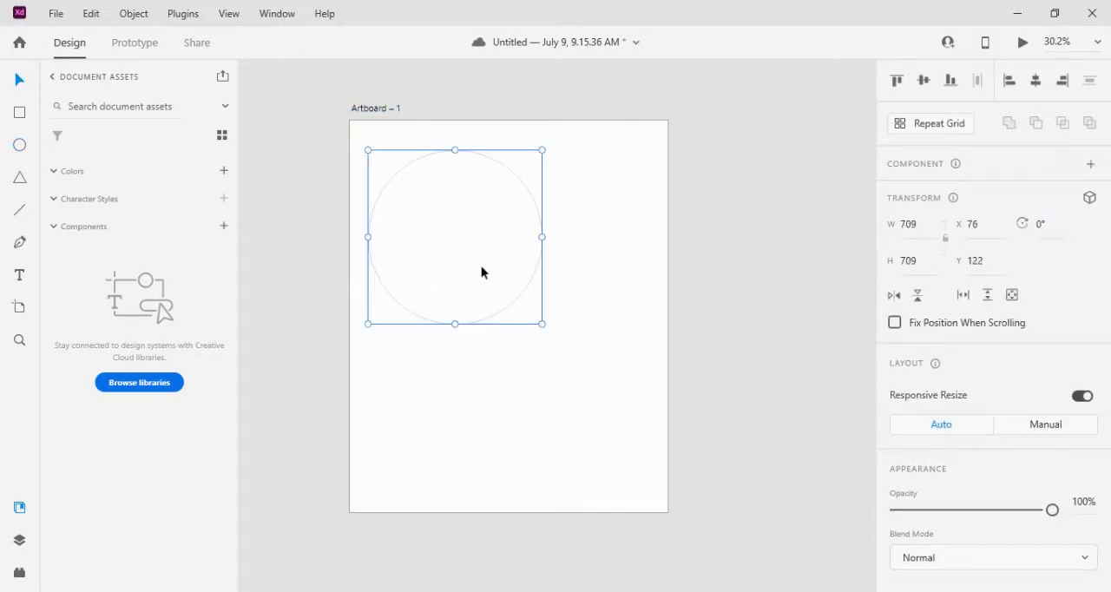
pyautogui.moveTo(480, 264); pyautogui.dragTo(425, 213)
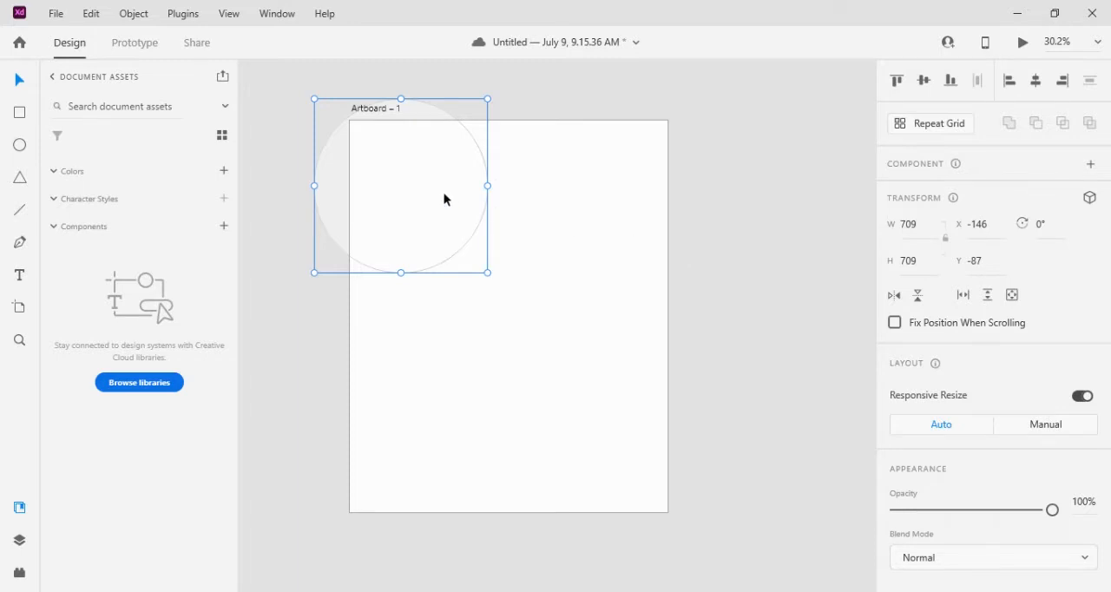
# Duplicate the circle onto the artboard's other three corners, aligned at about X 742 and Y 993
pyautogui.moveTo(444, 199); pyautogui.dragTo(662, 201)
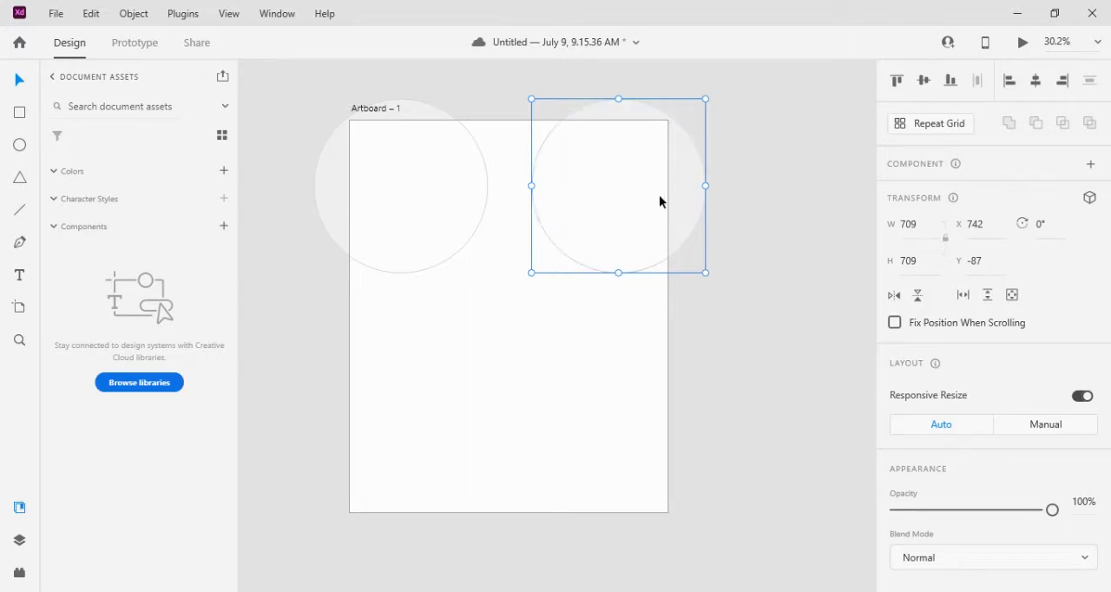
pyautogui.moveTo(660, 202); pyautogui.dragTo(657, 461)
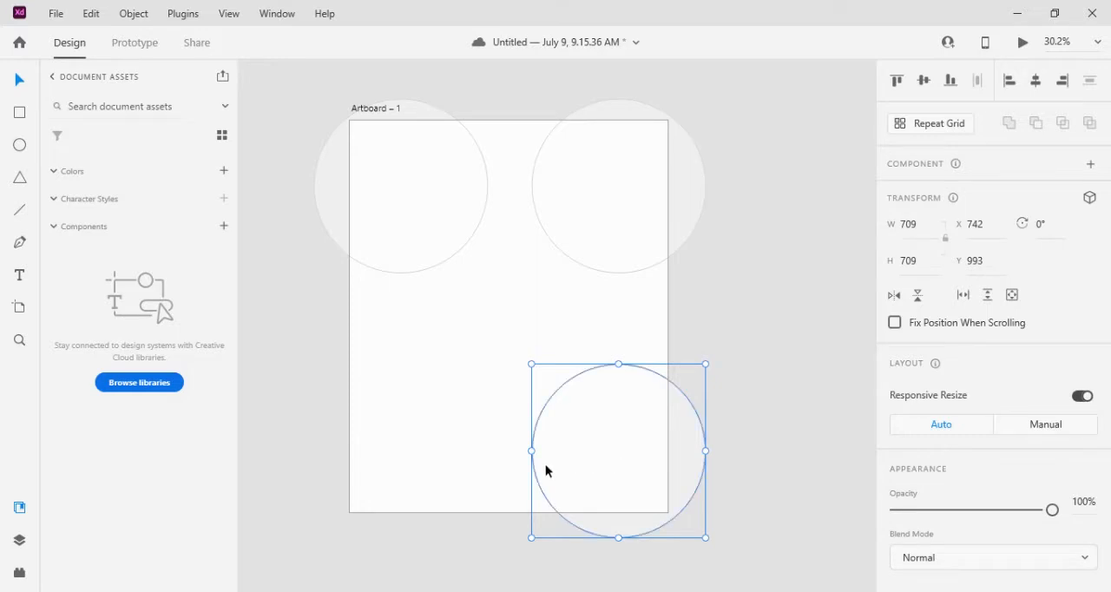
pyautogui.moveTo(545, 471); pyautogui.dragTo(437, 460)
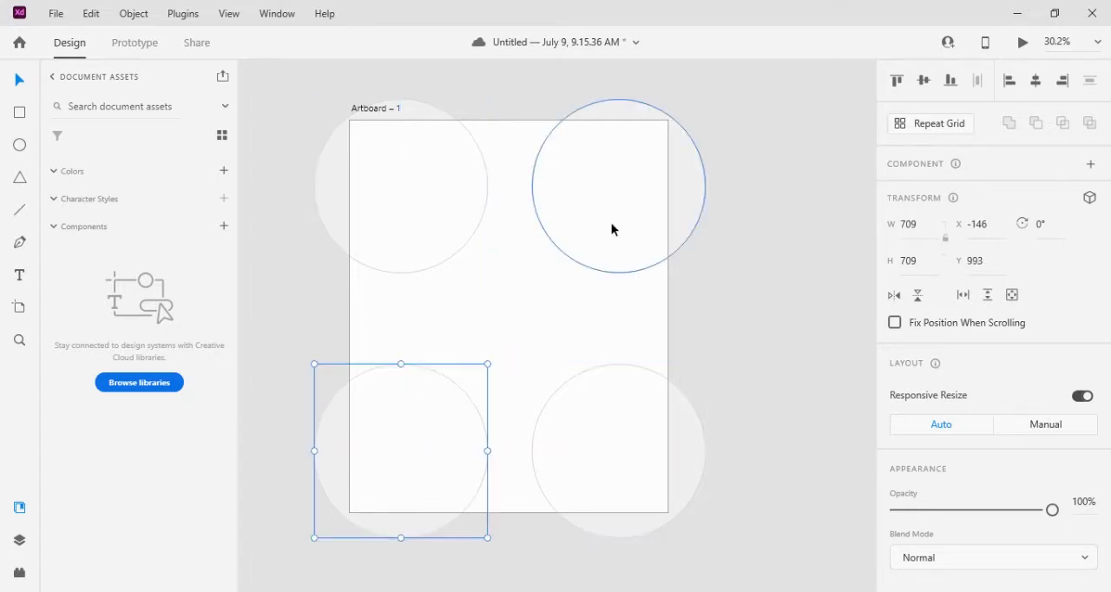
# Fill the upper-left circle with yellow #EBD023
pyautogui.click(405, 210)
pyautogui.scroll(-3, 979, 436)
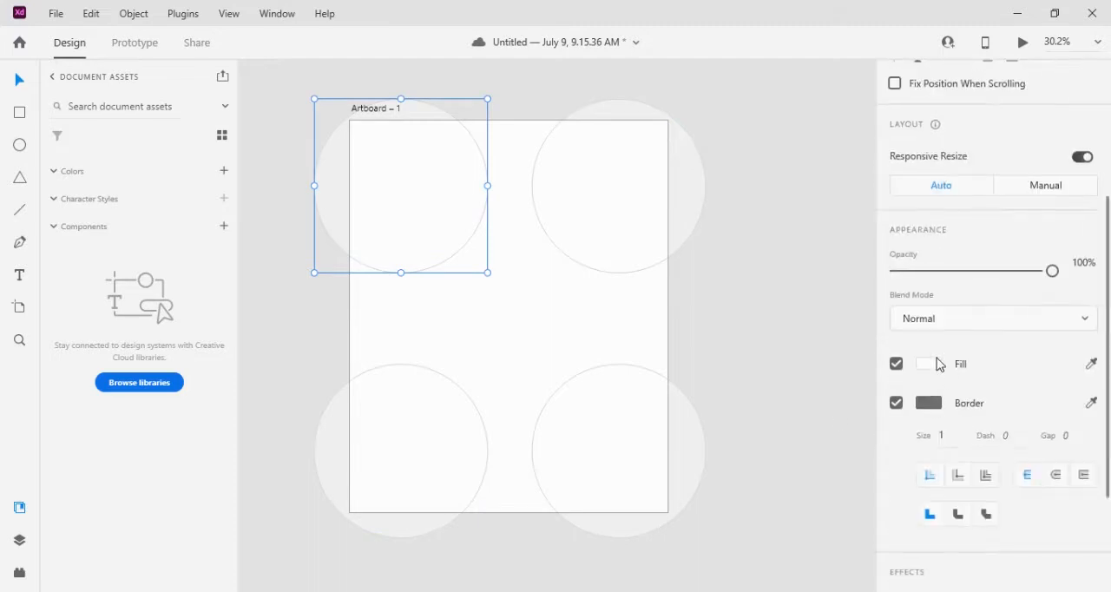
pyautogui.click(927, 365)
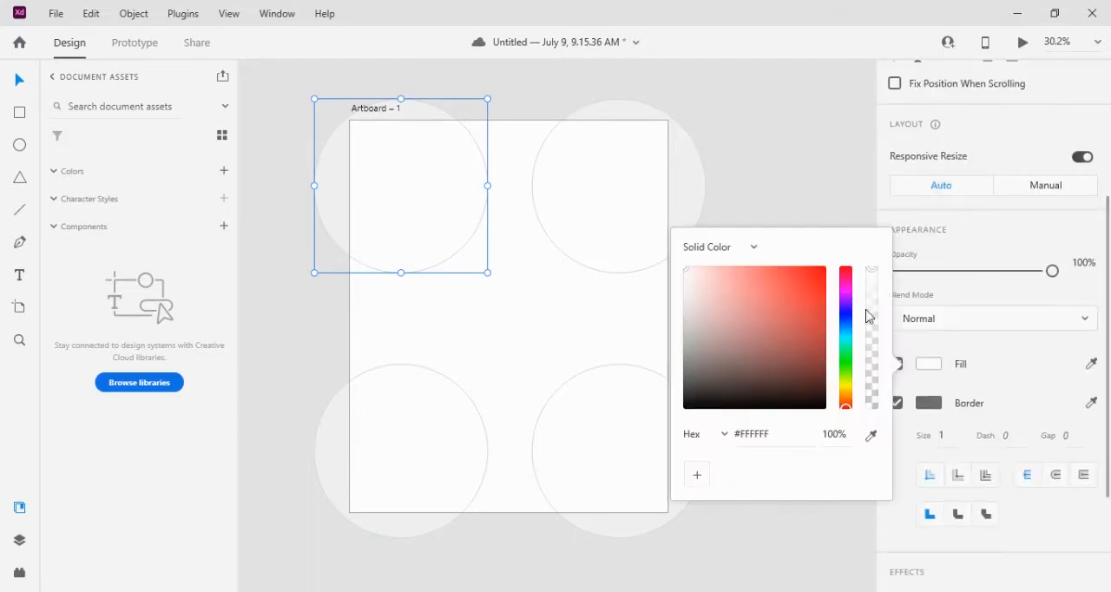
pyautogui.click(844, 388)
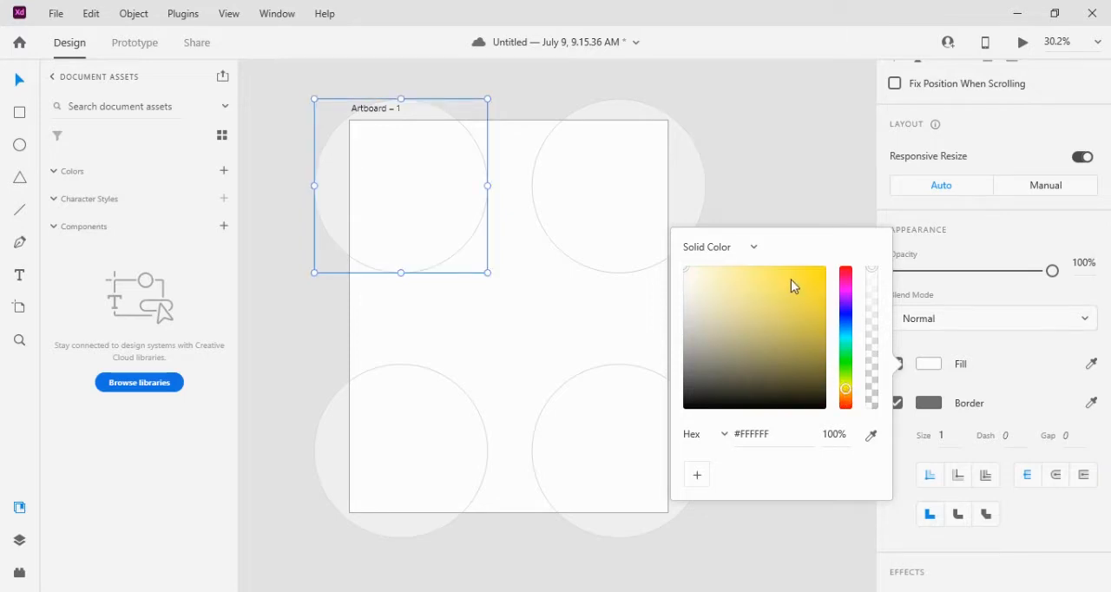
pyautogui.moveTo(791, 279); pyautogui.dragTo(806, 278)
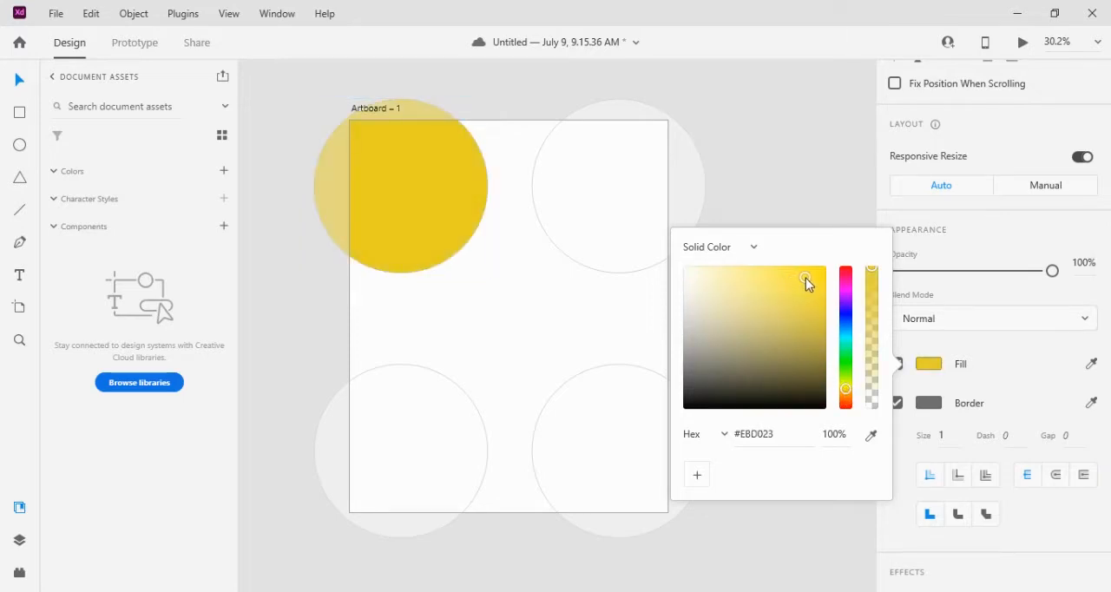
# Fill the upper-right circle with red #E51212
pyautogui.click(683, 205)
pyautogui.click(935, 368)
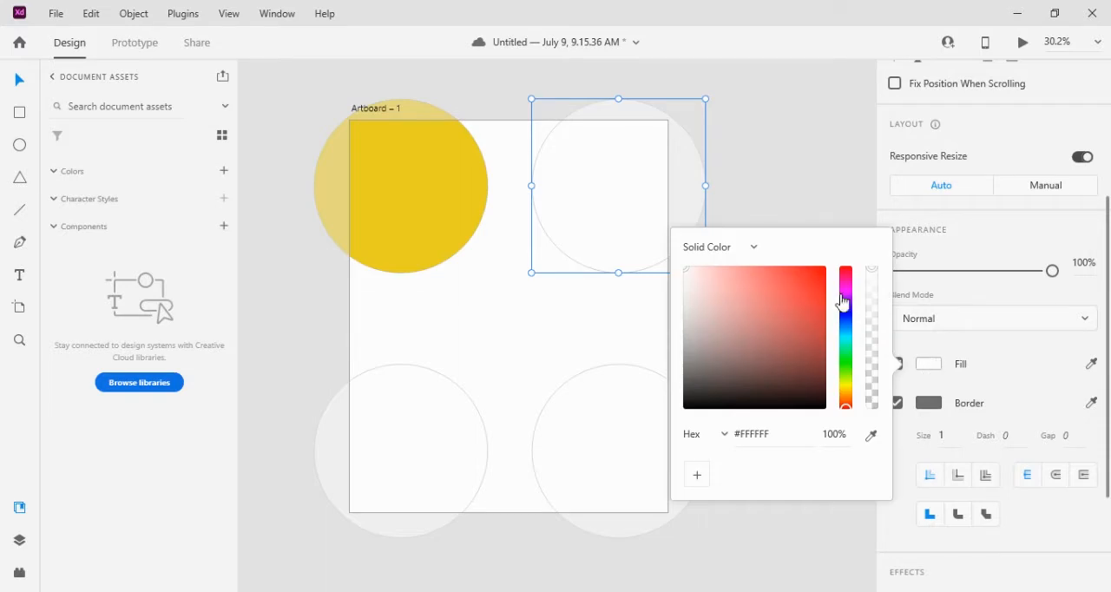
pyautogui.click(814, 281)
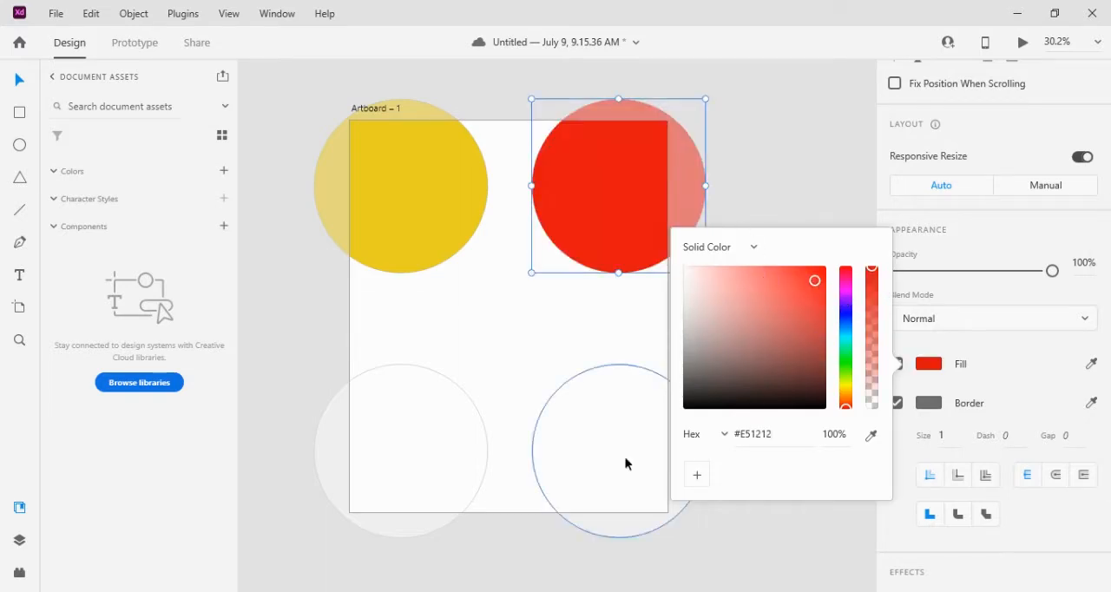
# Fill the lower-left circle with magenta #EF0CD8
pyautogui.click(420, 429)
pyautogui.click(929, 369)
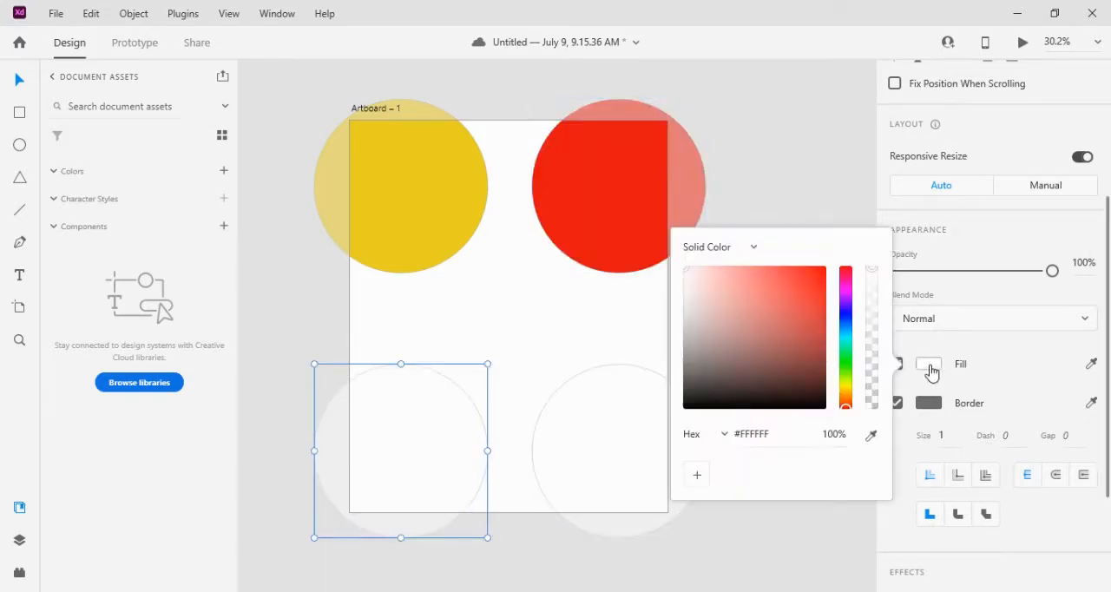
pyautogui.click(847, 288)
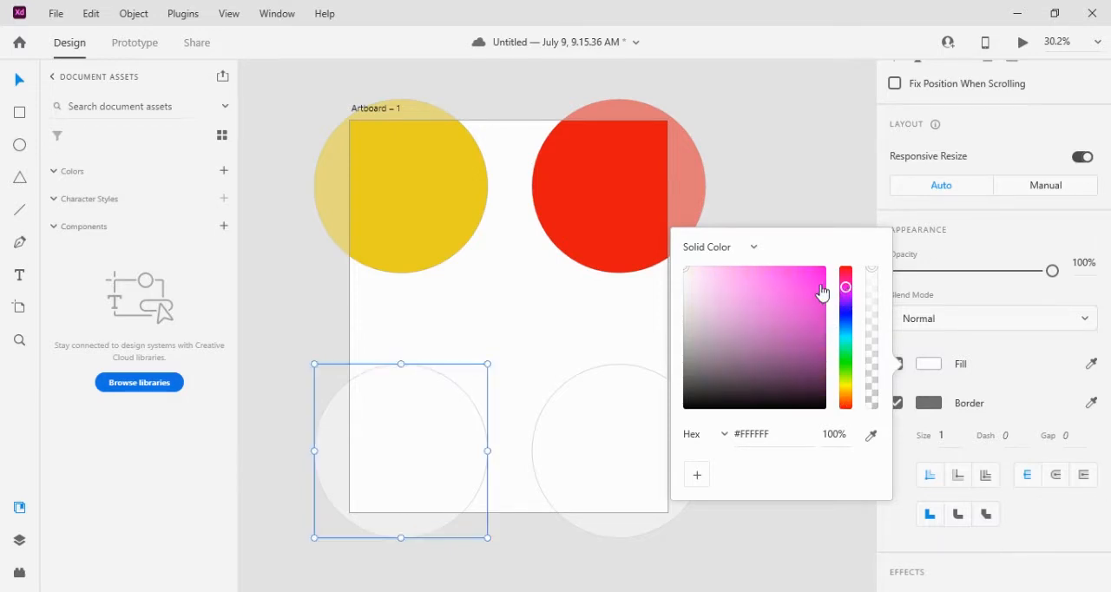
pyautogui.click(821, 286)
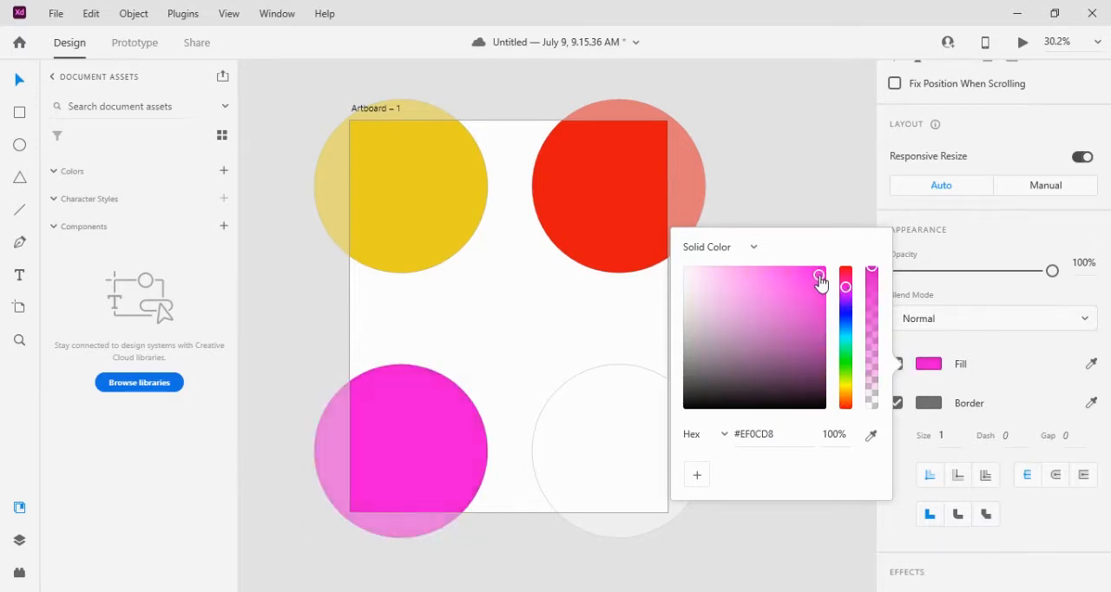
# Fill the lower-right circle with bright cyan #08E7F8 and deselect it
pyautogui.click(622, 449)
pyautogui.click(945, 364)
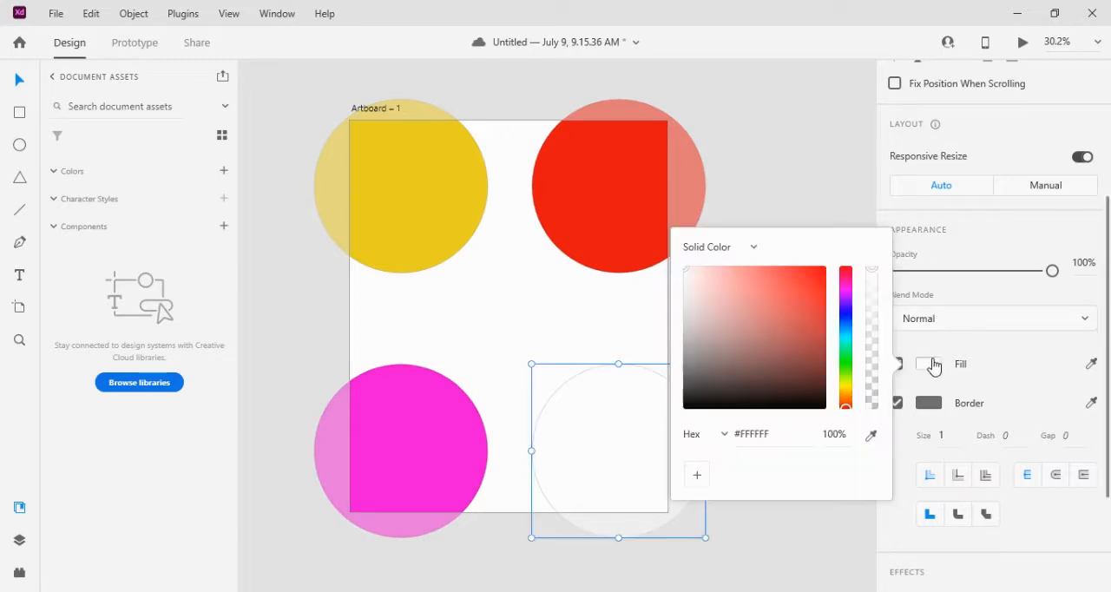
pyautogui.click(847, 339)
pyautogui.click(811, 293)
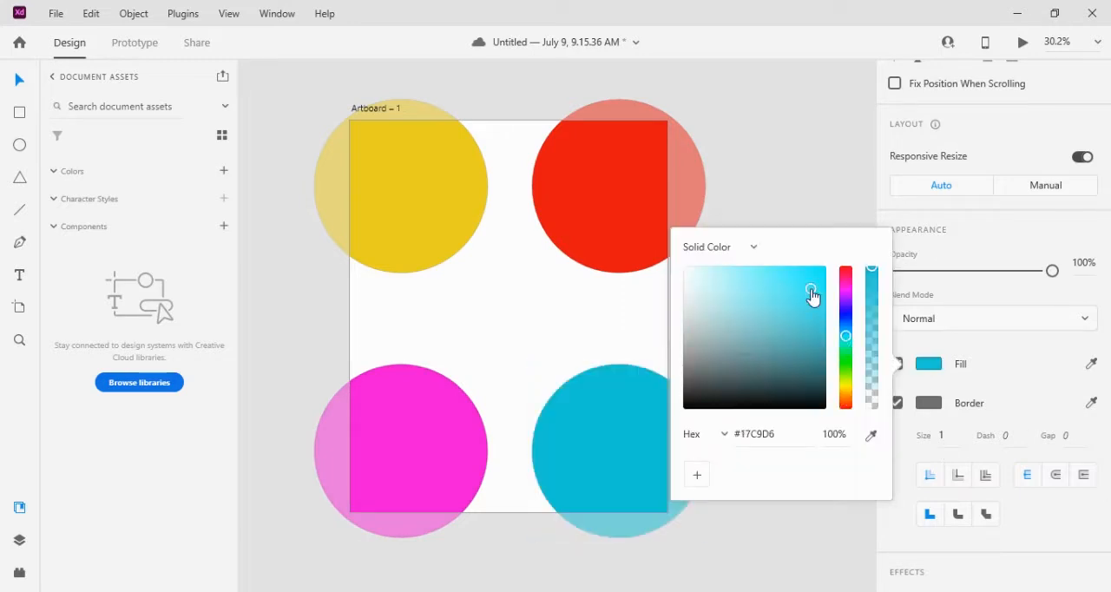
pyautogui.click(821, 272)
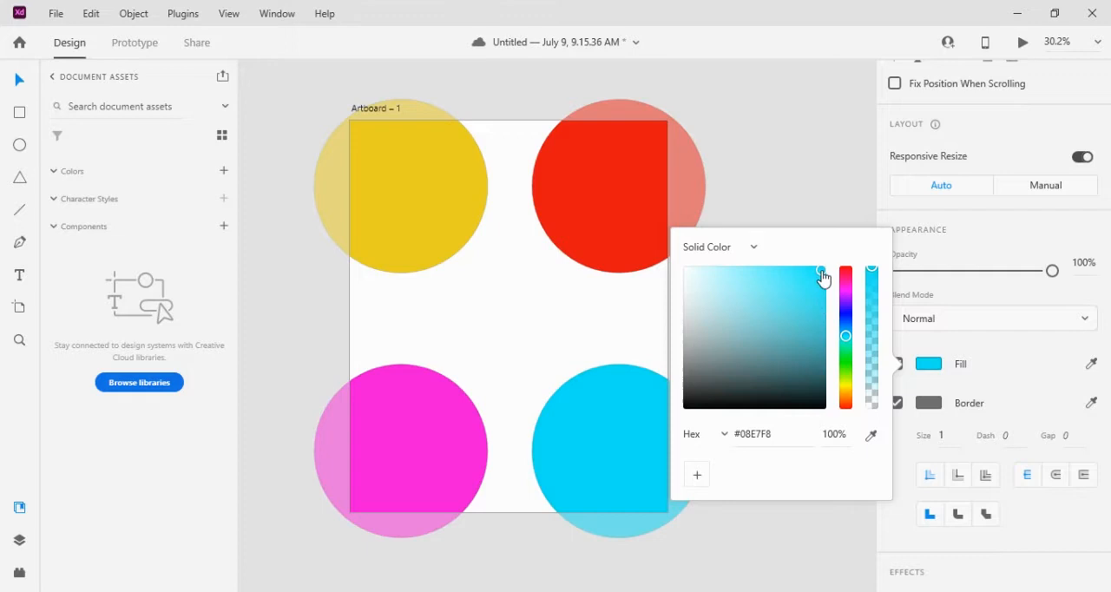
pyautogui.click(603, 310)
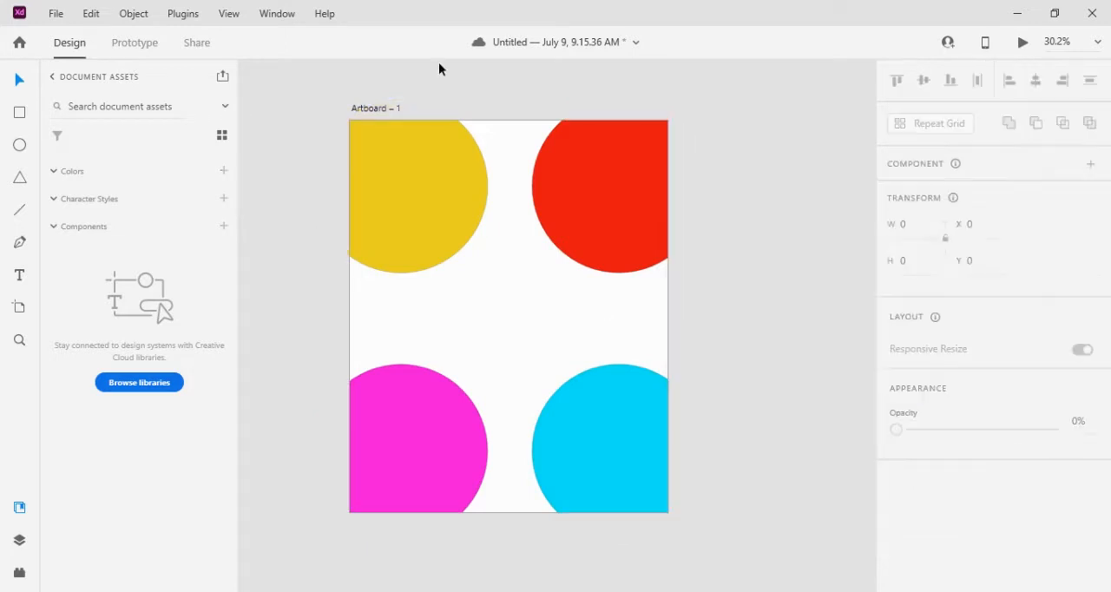
# Change the artboard's background fill to a blue-violet colour
pyautogui.click(377, 109)
pyautogui.click(928, 513)
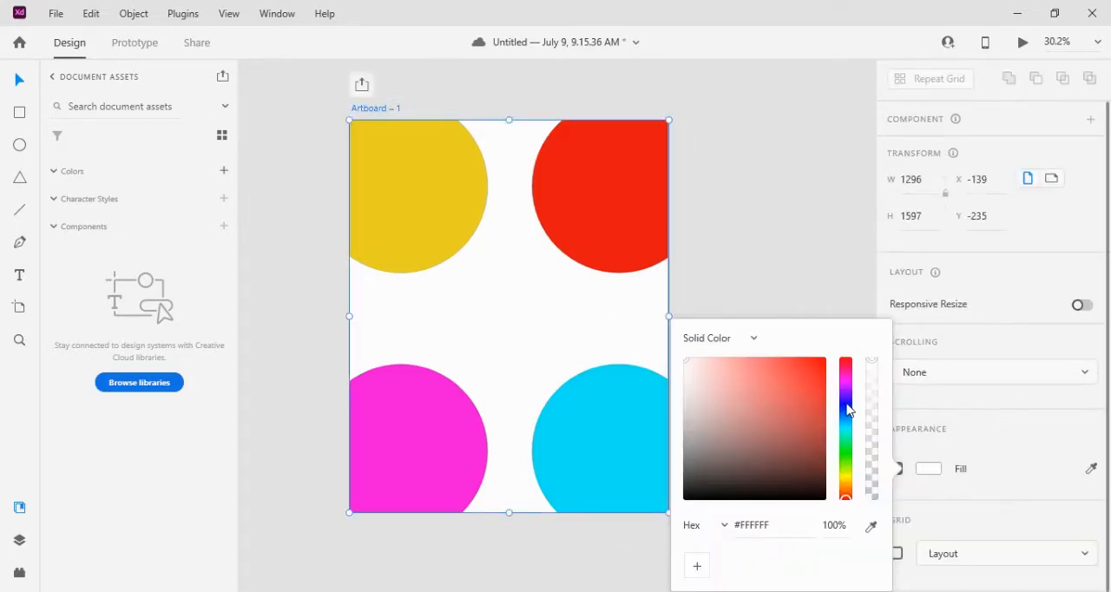
pyautogui.click(846, 401)
pyautogui.moveTo(813, 375); pyautogui.dragTo(791, 385)
pyautogui.click(746, 247)
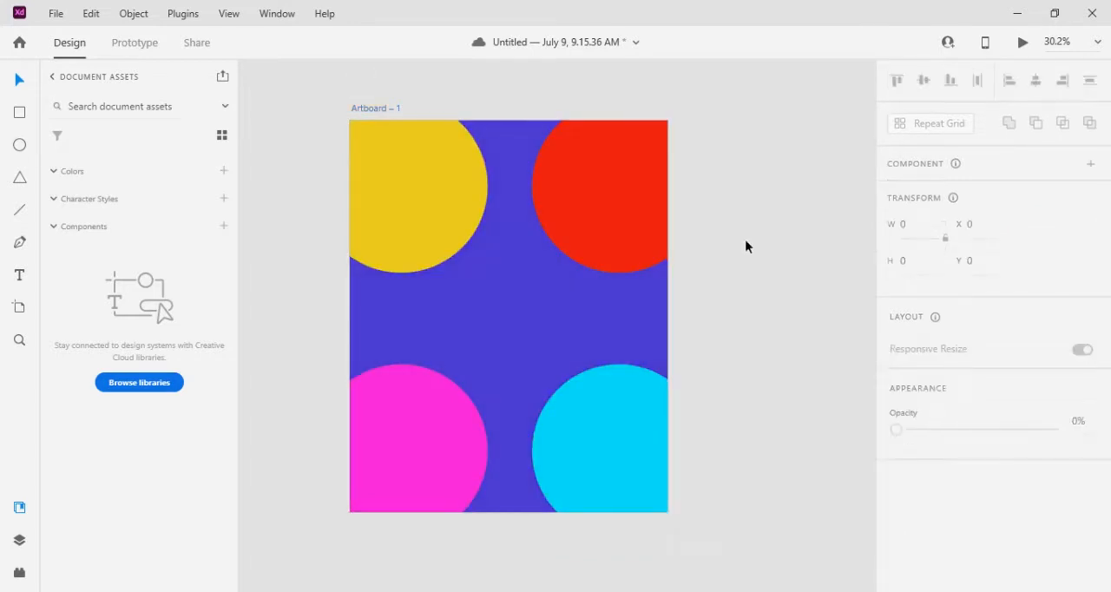
# Reduce the opacity of all four circles to 80% and group them together
pyautogui.click(635, 205)
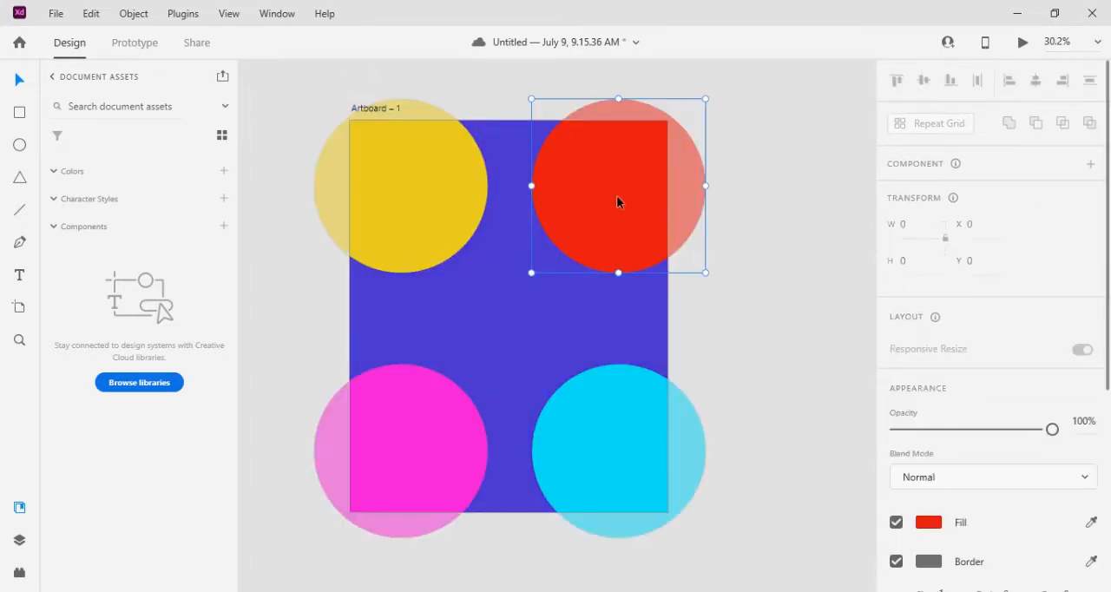
pyautogui.keyDown('shift'); pyautogui.click(428, 221); pyautogui.keyUp('shift')
pyautogui.hotkey('ctrl', 'a')
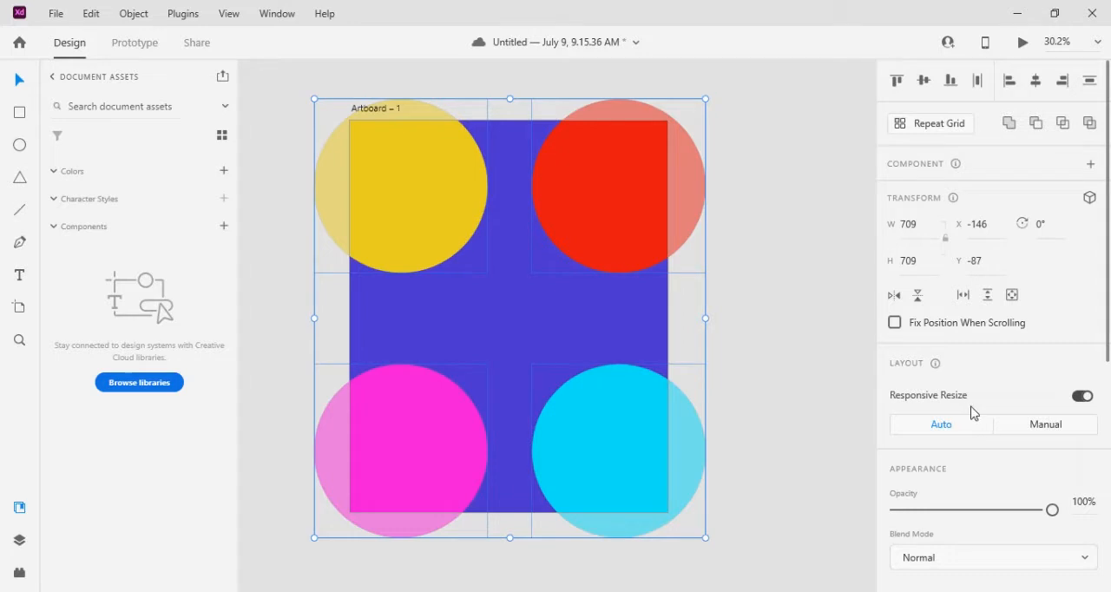
pyautogui.scroll(-1, 972, 414)
pyautogui.rightClick(613, 445)
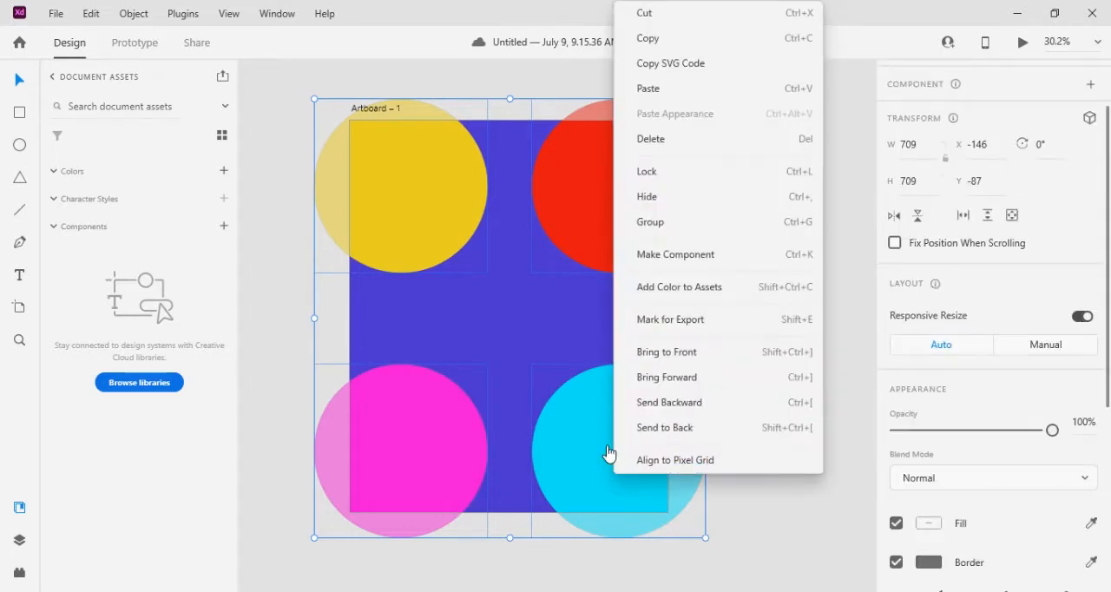
pyautogui.click(1056, 434)
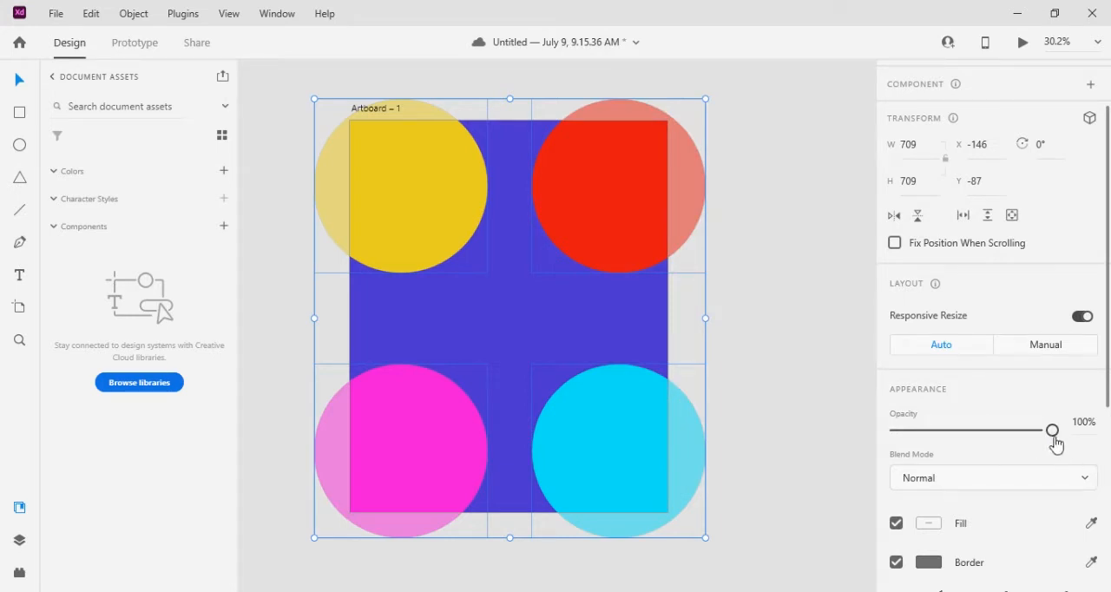
pyautogui.moveTo(1051, 434); pyautogui.dragTo(1022, 440)
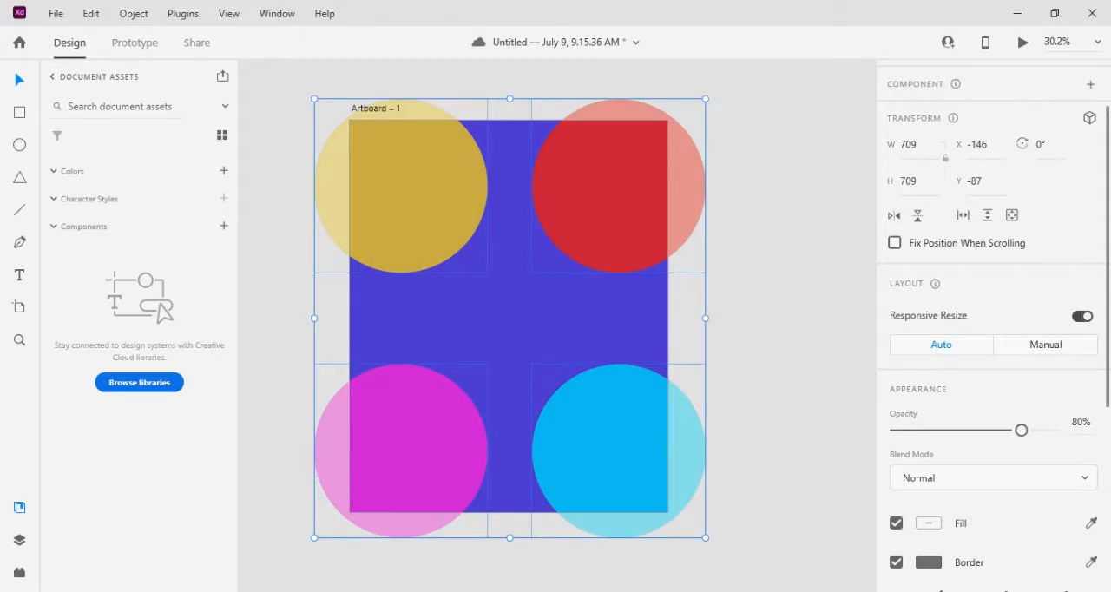
pyautogui.click(628, 231)
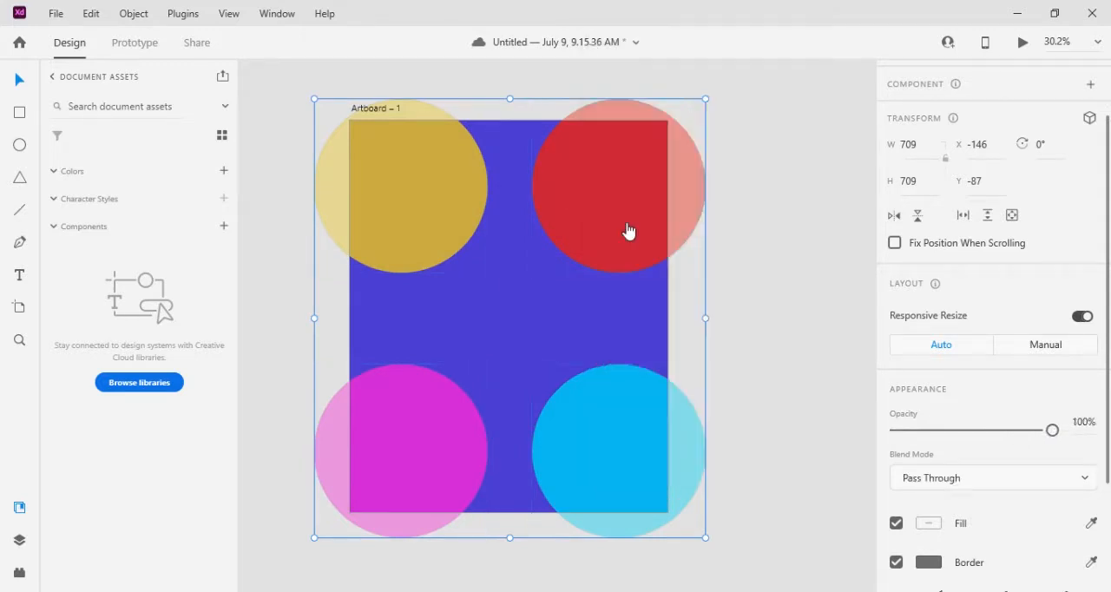
pyautogui.click(732, 210)
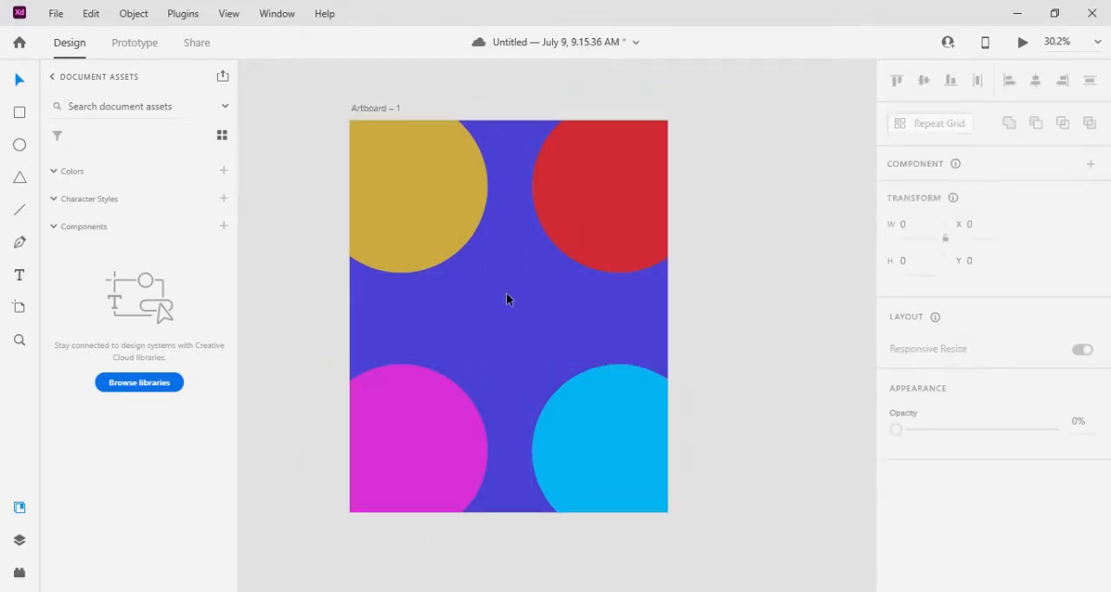
# Draw a 1296 by 1597 px rectangle at X 0, Y 0 covering the whole artboard
pyautogui.click(19, 112)
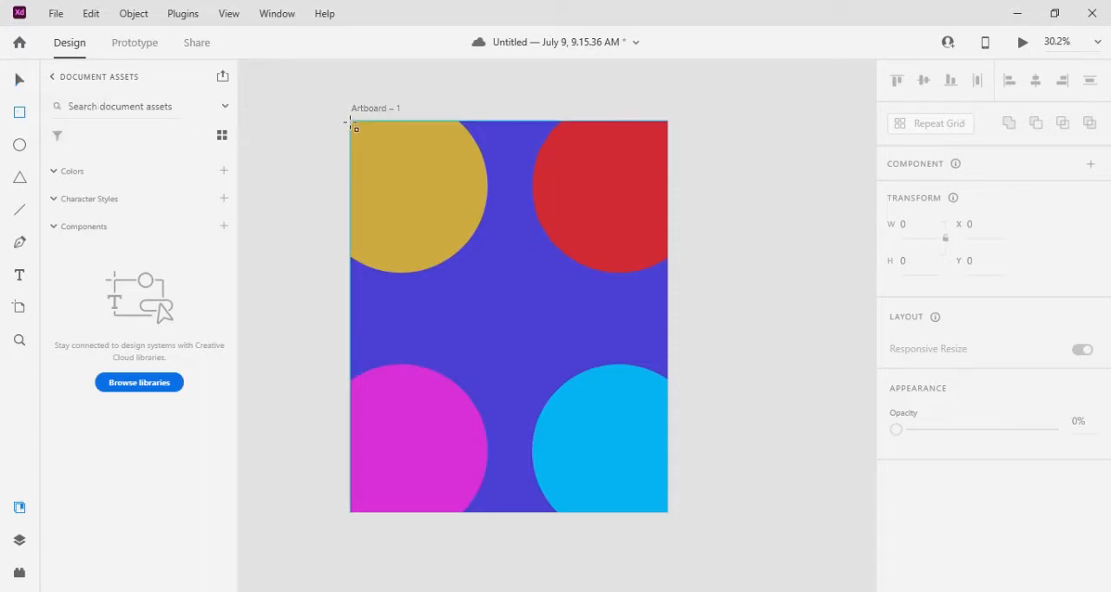
pyautogui.moveTo(350, 123); pyautogui.dragTo(669, 513)
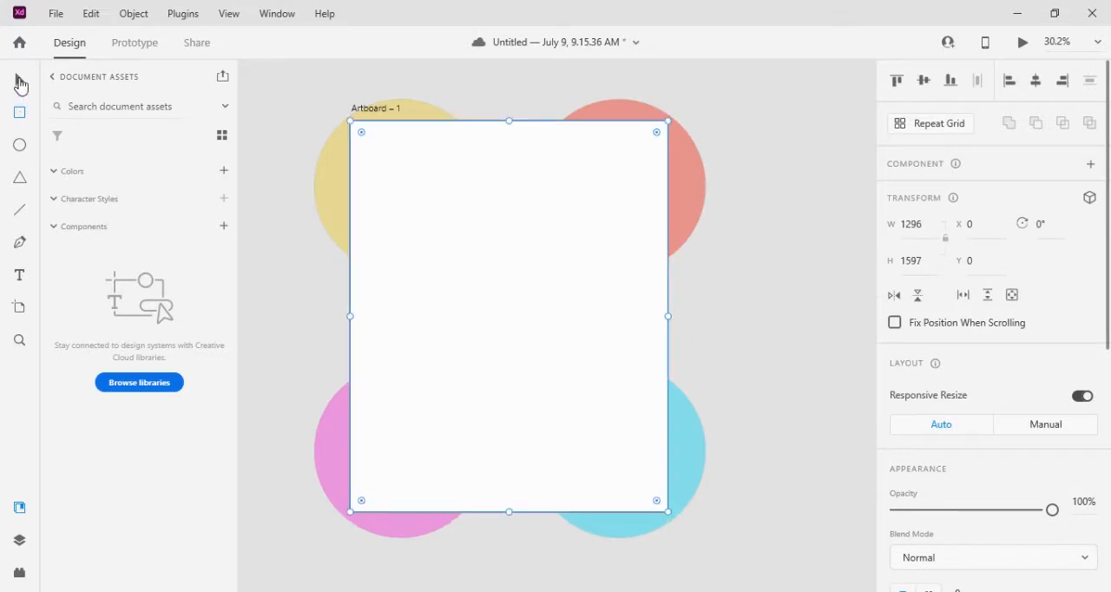
# Apply a Background Blur with an amount of 50 to the full-size rectangle and deselect it
pyautogui.click(20, 79)
pyautogui.scroll(-5, 984, 489)
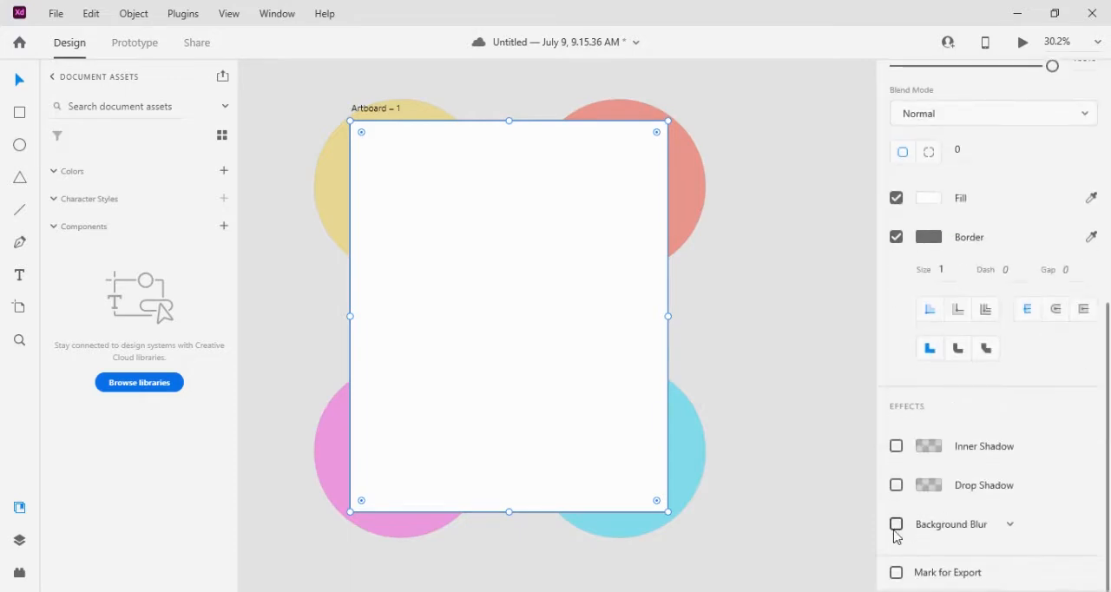
pyautogui.click(897, 526)
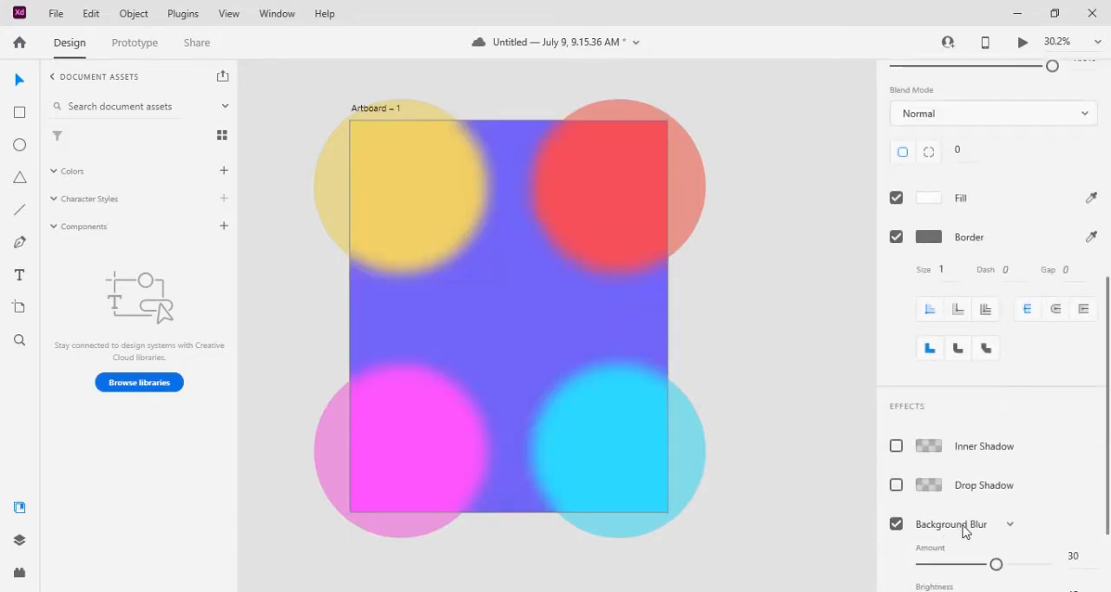
pyautogui.scroll(-3, 894, 528)
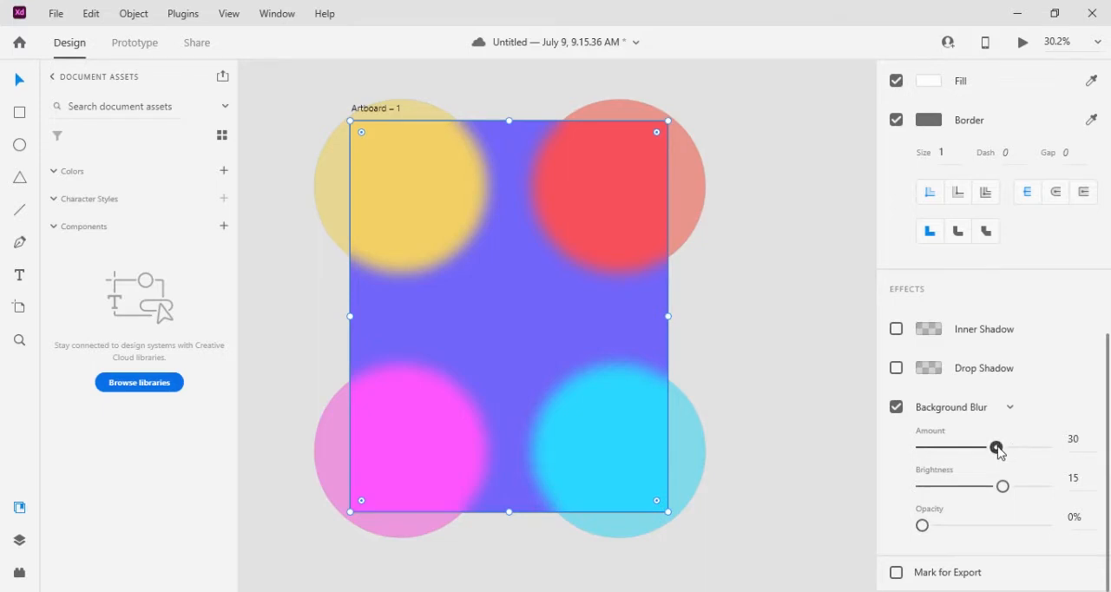
pyautogui.moveTo(998, 448); pyautogui.dragTo(1052, 448)
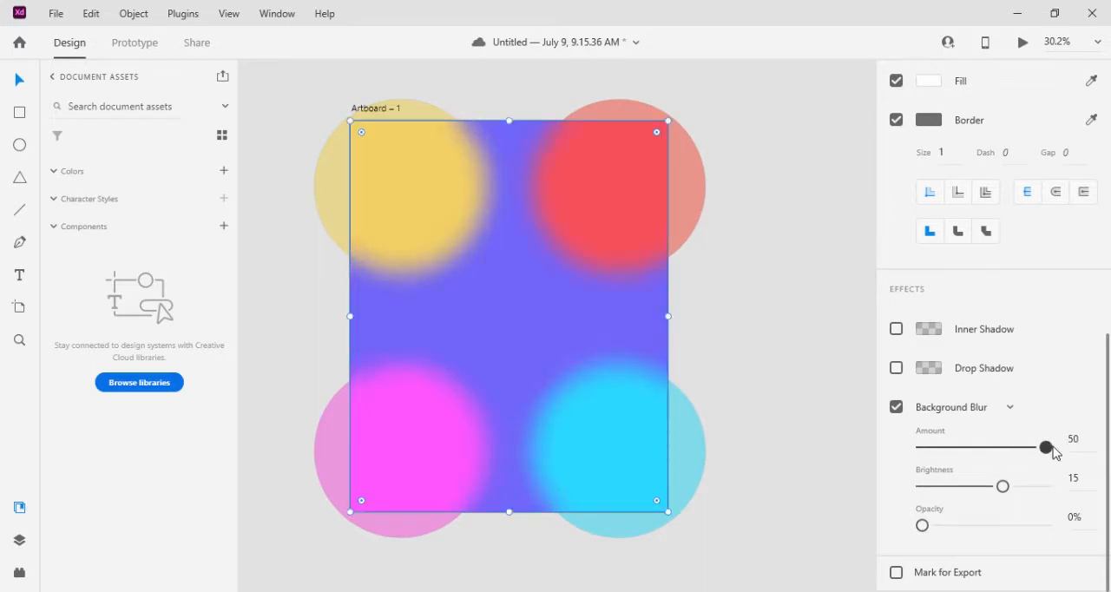
pyautogui.click(765, 280)
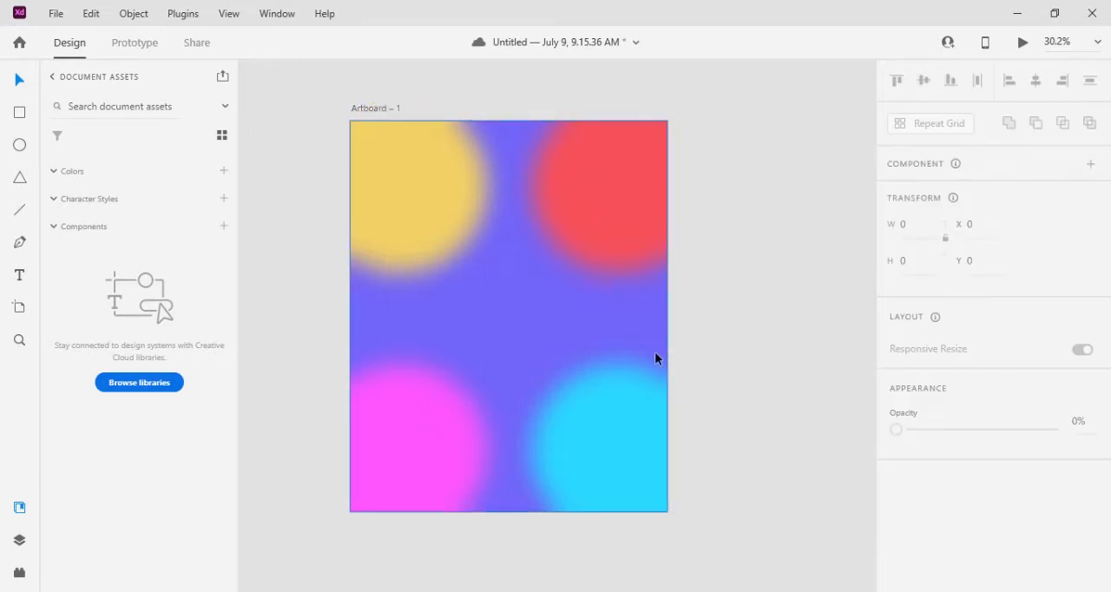
# Draw a rectangle about 1104 by 574 px across the middle of the artboard, at about X 96, Y 437
pyautogui.click(522, 274)
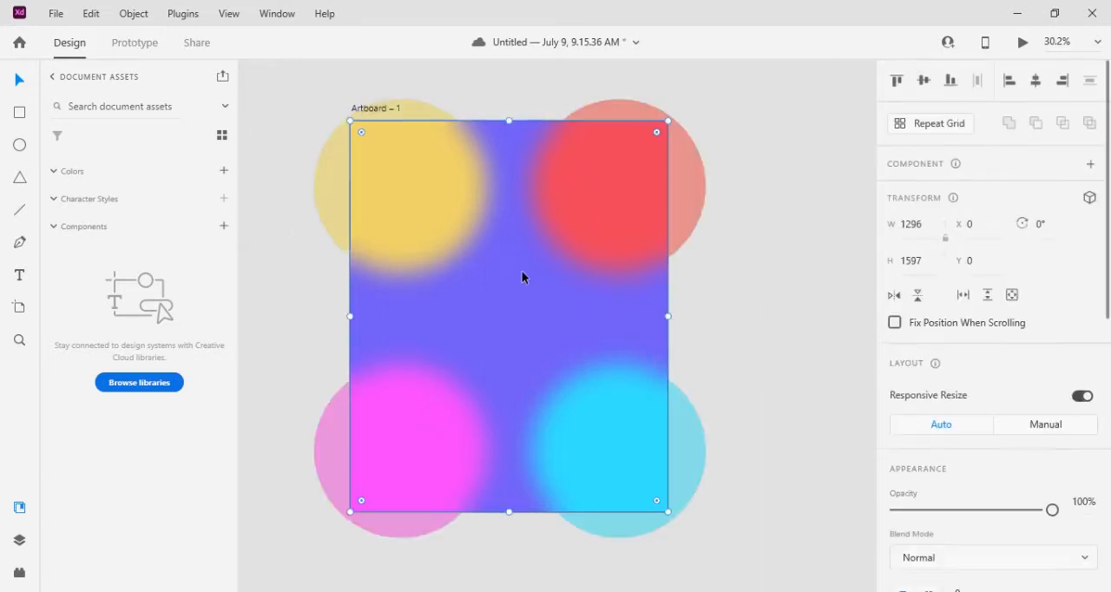
pyautogui.click(19, 112)
pyautogui.moveTo(372, 250); pyautogui.dragTo(384, 285)
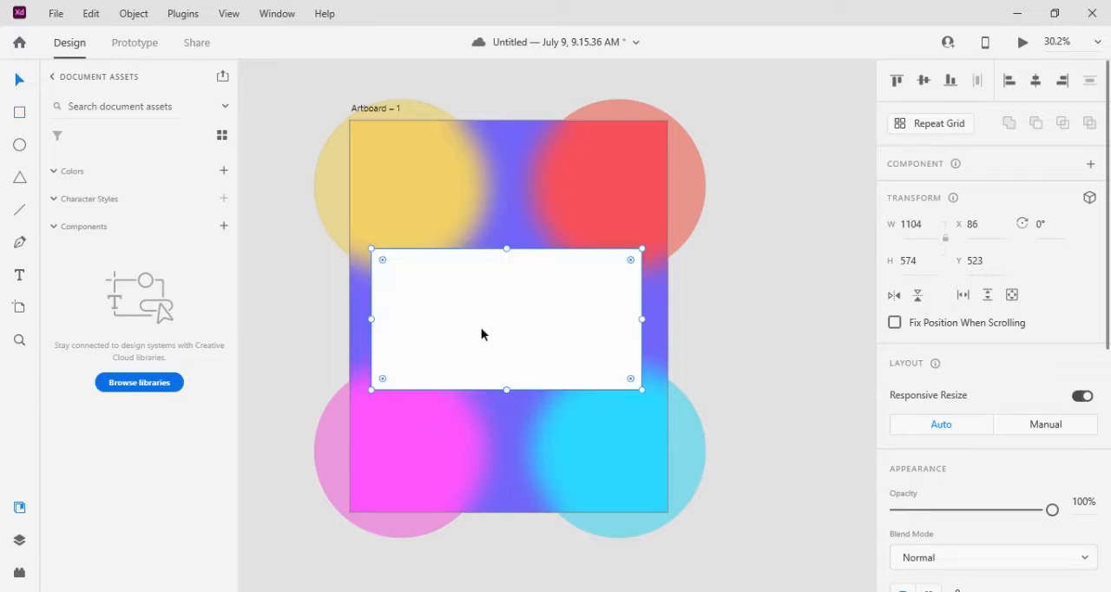
pyautogui.moveTo(481, 328); pyautogui.dragTo(481, 309)
# Apply a Background Blur with an amount of 50 to the new middle rectangle
pyautogui.scroll(-3, 1007, 482)
pyautogui.scroll(-8, 1005, 490)
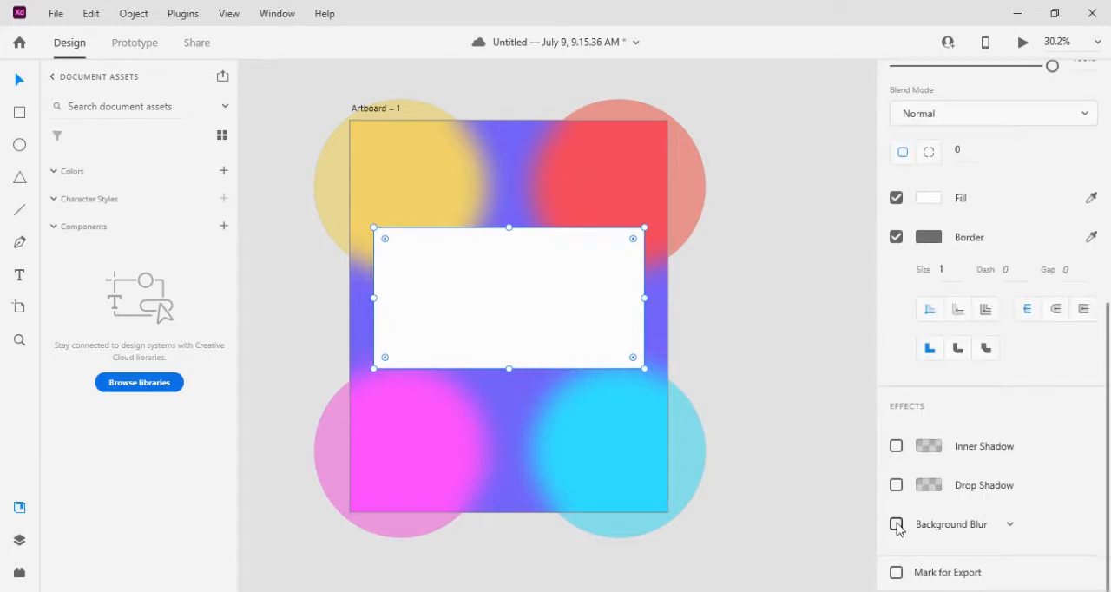
pyautogui.click(896, 524)
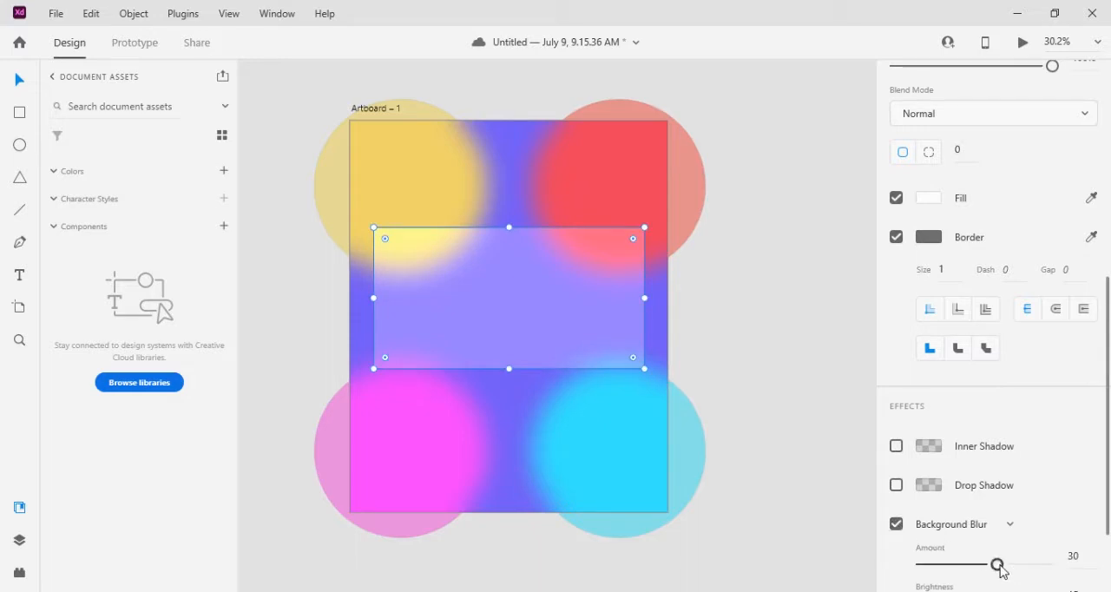
pyautogui.moveTo(996, 564); pyautogui.dragTo(1064, 568)
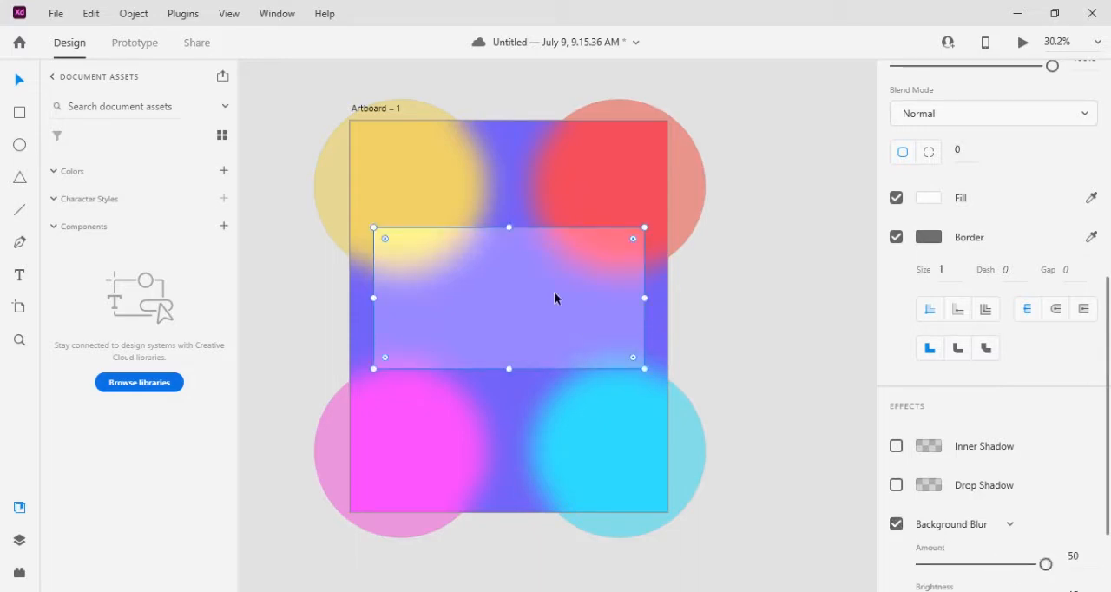
# Round the corners of the blurred middle rectangle with a radius of 30
pyautogui.scroll(3, 999, 347)
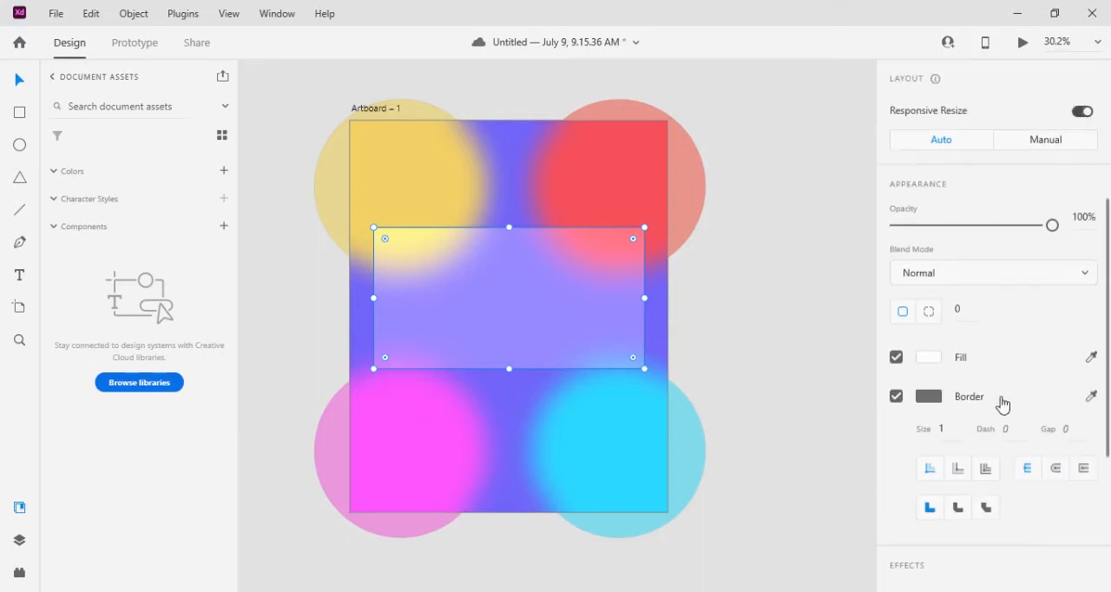
pyautogui.scroll(4, 964, 300)
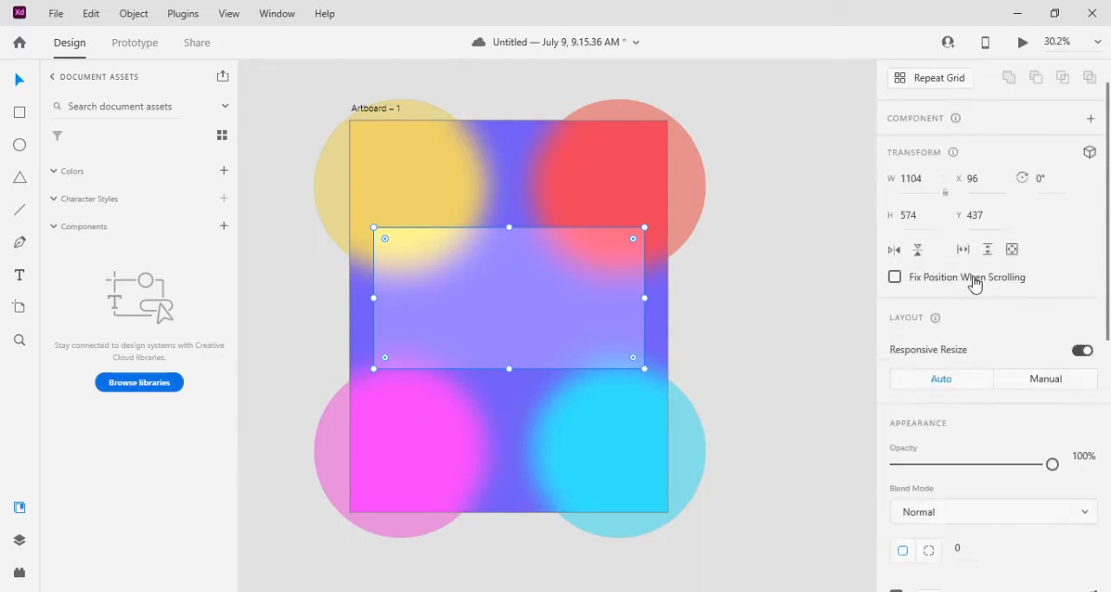
pyautogui.scroll(-5, 981, 260)
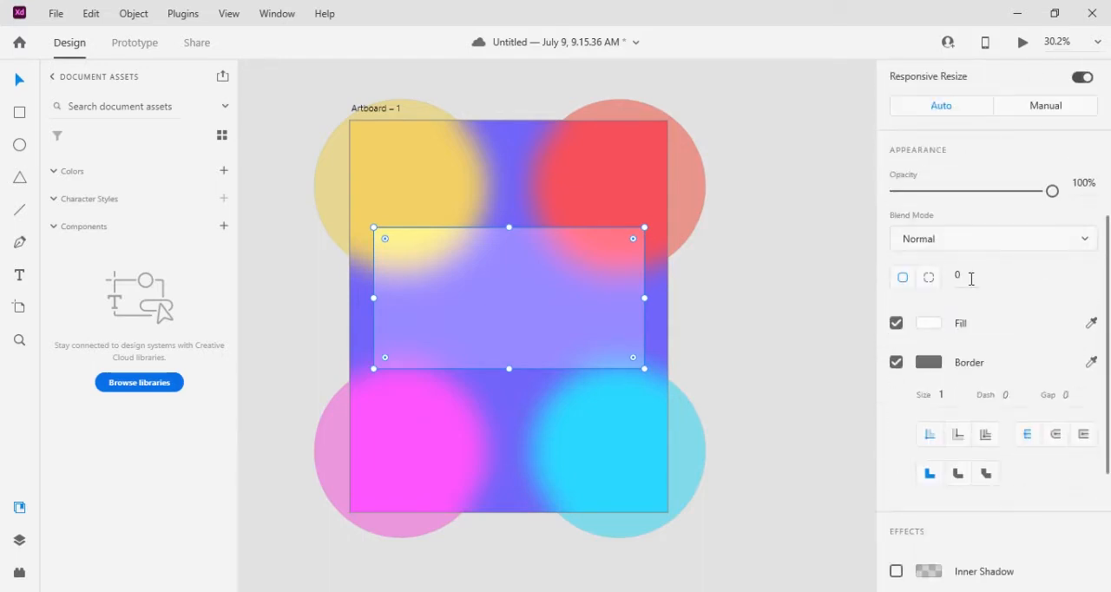
pyautogui.click(971, 279)
pyautogui.write('3')
pyautogui.click(739, 278)
pyautogui.click(517, 279)
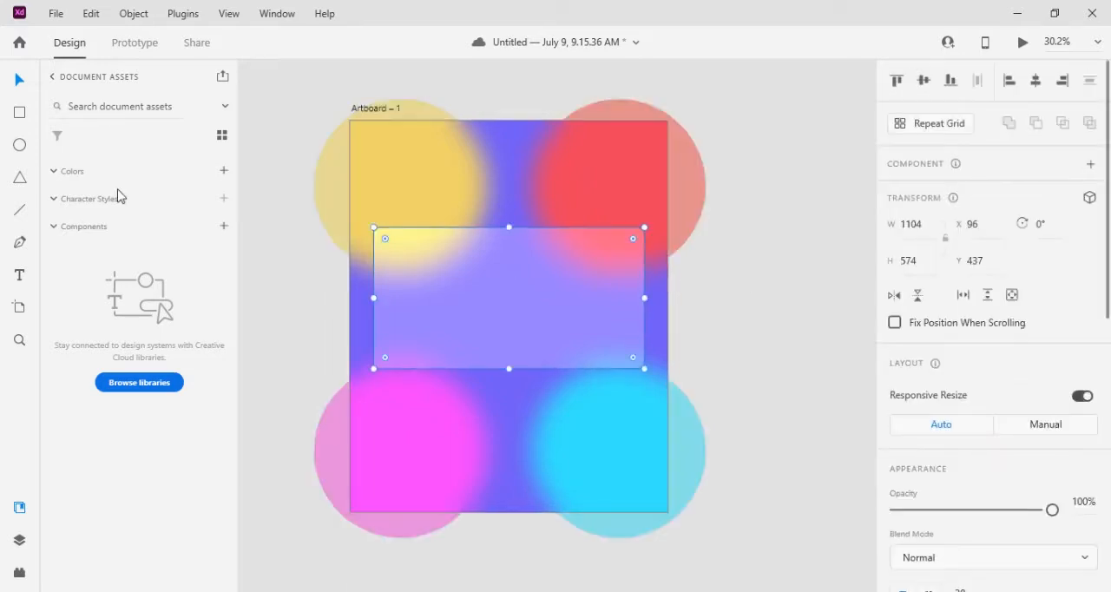
# Draw a second rectangle about 743 by 359 px overlapping the lower part of the rounded panel
pyautogui.click(19, 112)
pyautogui.click(439, 300)
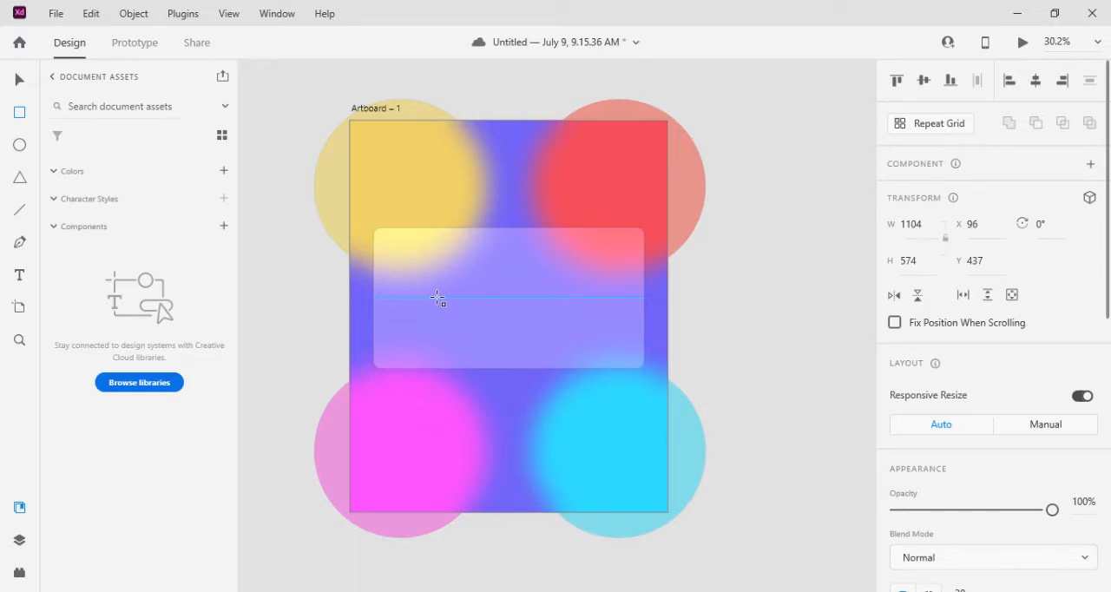
pyautogui.moveTo(437, 298); pyautogui.dragTo(620, 390)
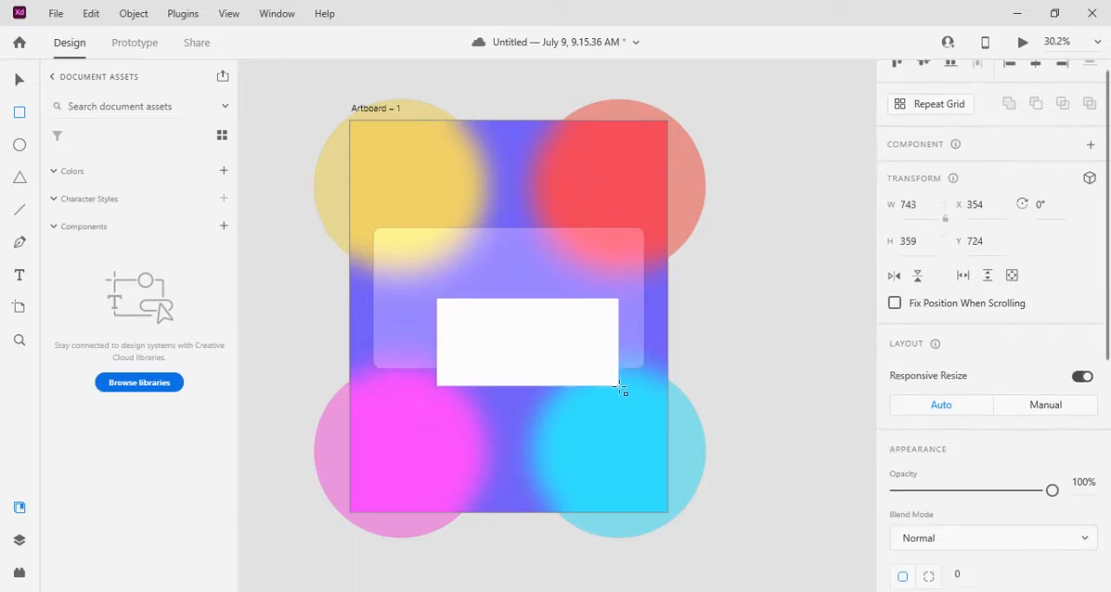
# Enlarge the white rectangle to about 872 by 450 px and centre it horizontally on the artboard at about X 212, Y 636
pyautogui.click(19, 80)
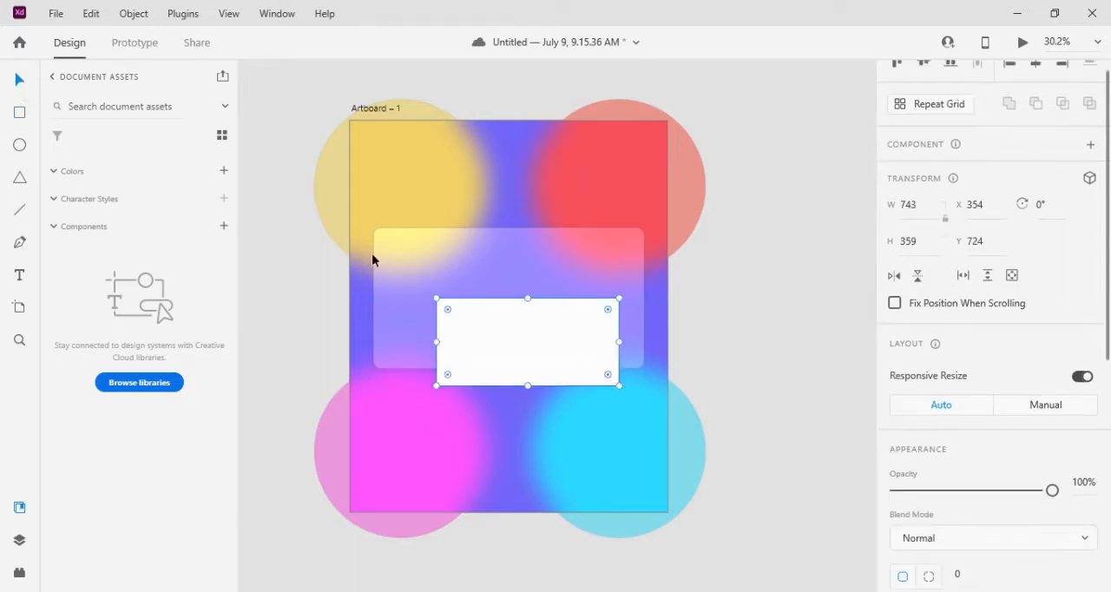
pyautogui.moveTo(534, 340); pyautogui.dragTo(507, 341)
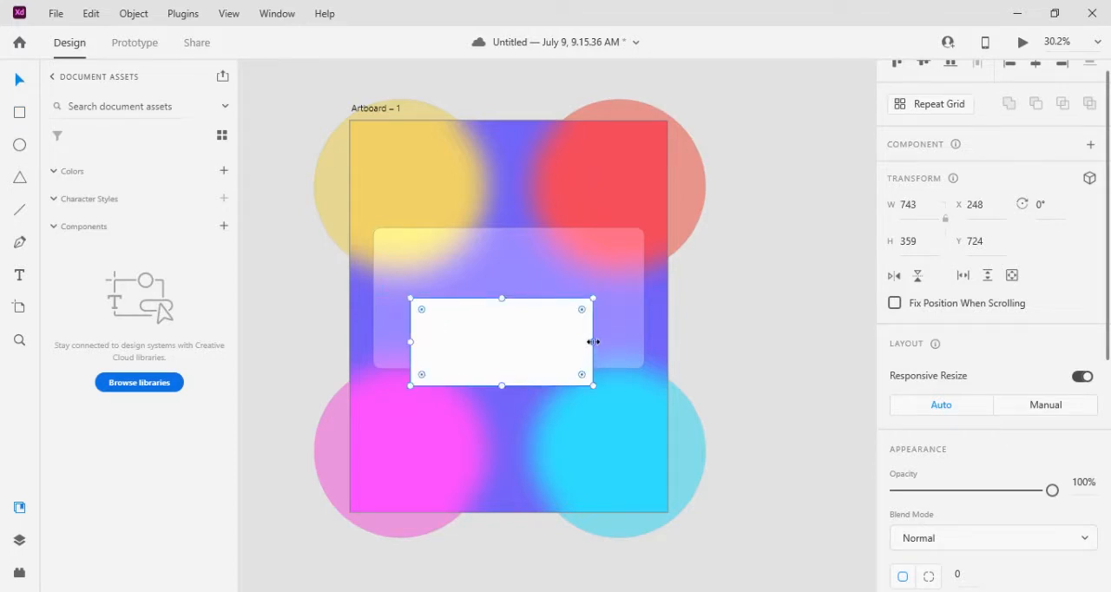
pyautogui.moveTo(594, 341); pyautogui.dragTo(624, 341)
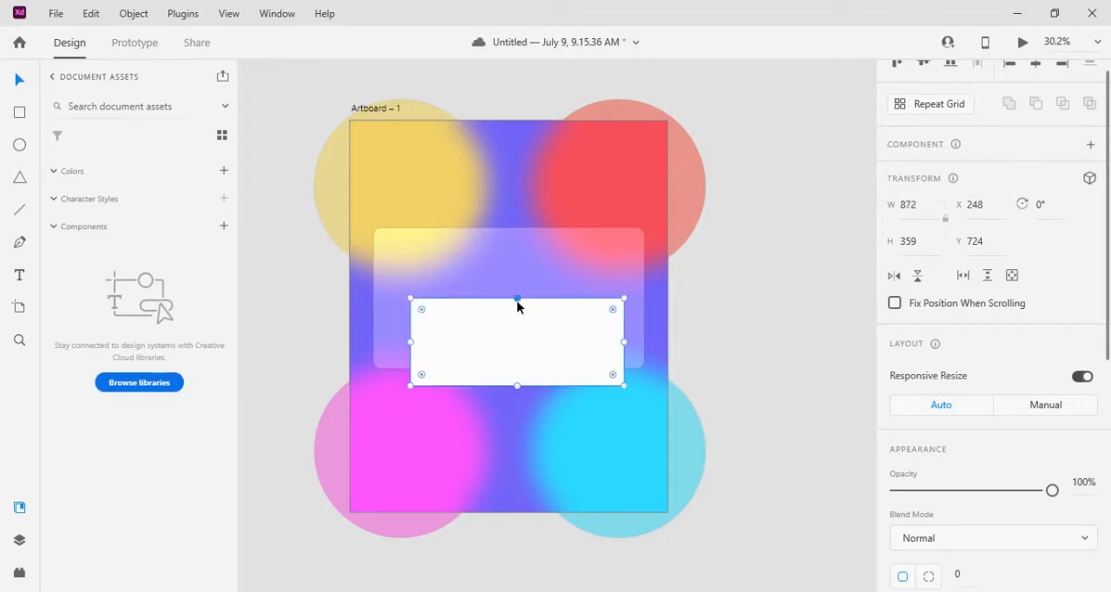
pyautogui.moveTo(517, 297); pyautogui.dragTo(506, 276)
pyautogui.moveTo(492, 317); pyautogui.dragTo(487, 318)
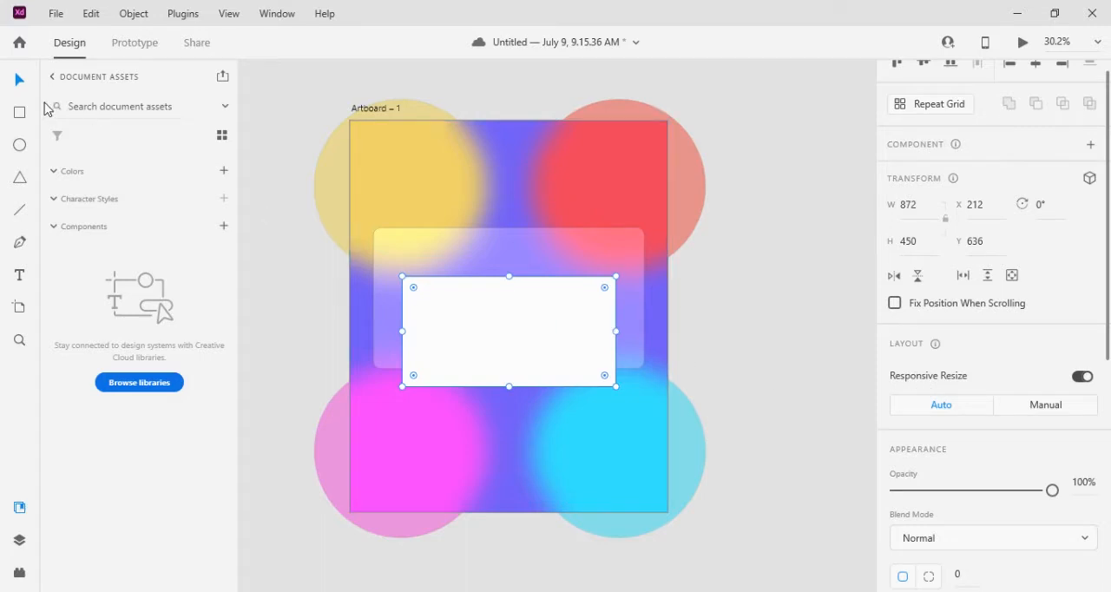
# Fill the white rectangle with red #D91515
pyautogui.scroll(-3, 933, 387)
pyautogui.click(931, 383)
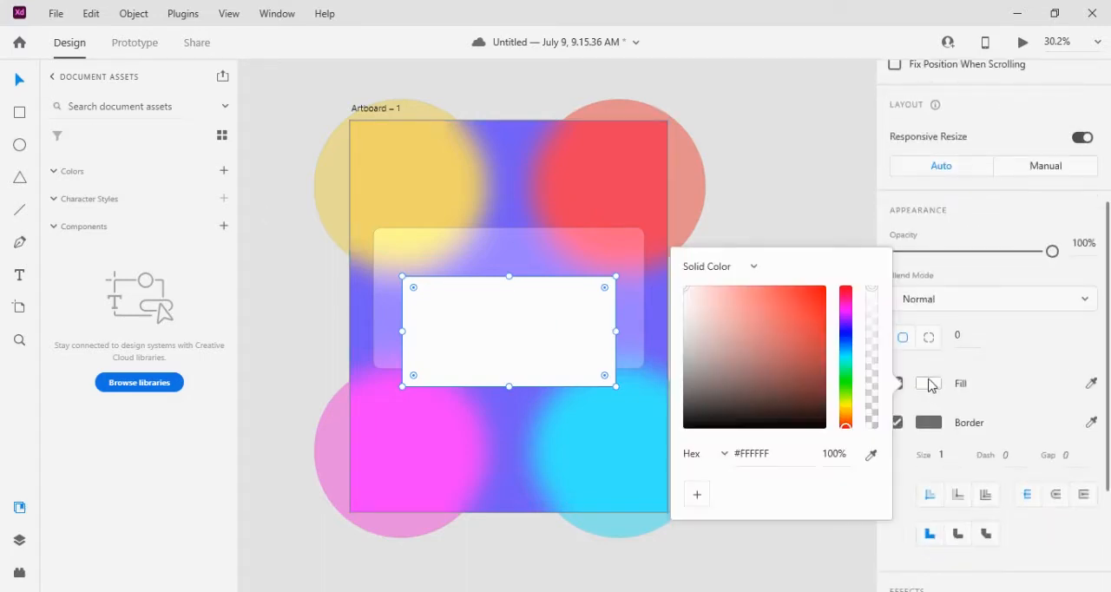
pyautogui.click(813, 306)
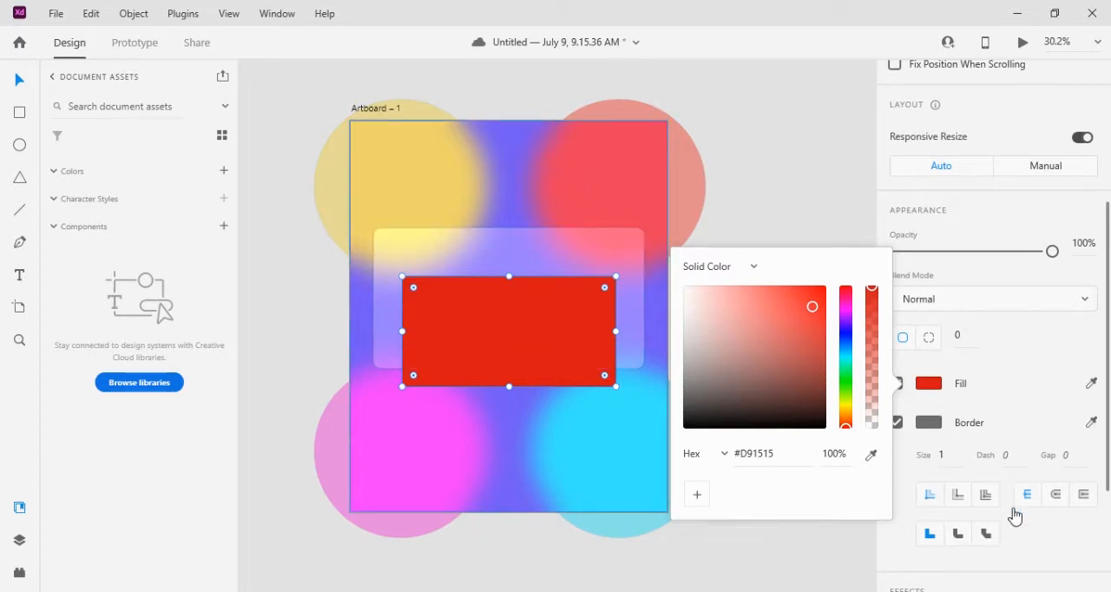
# Apply an Object Blur with an amount of 46 to the red rectangle
pyautogui.scroll(-2, 1012, 515)
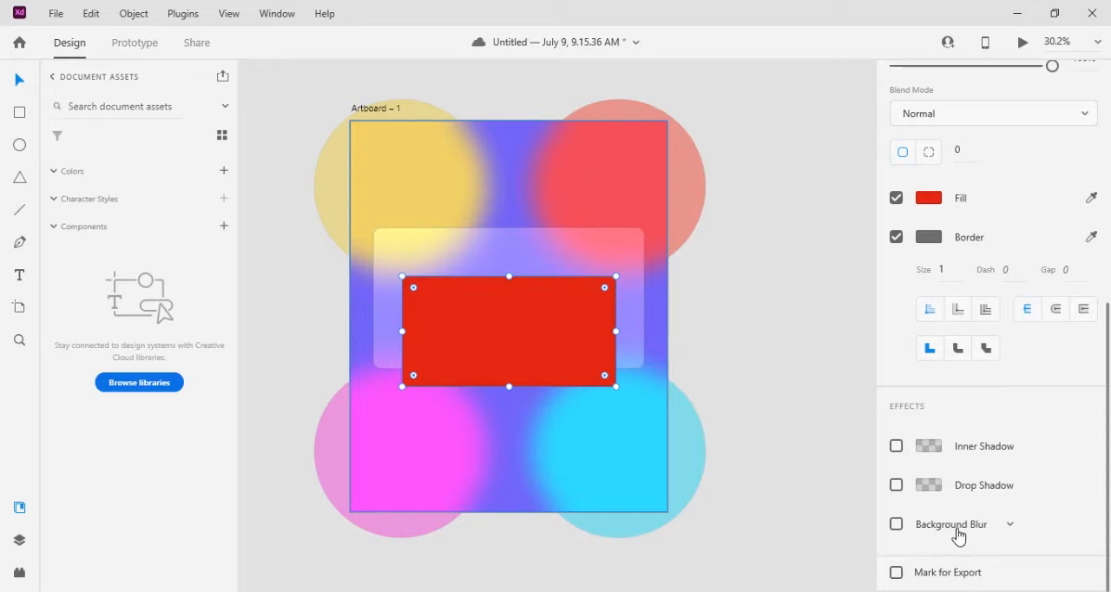
pyautogui.click(1009, 527)
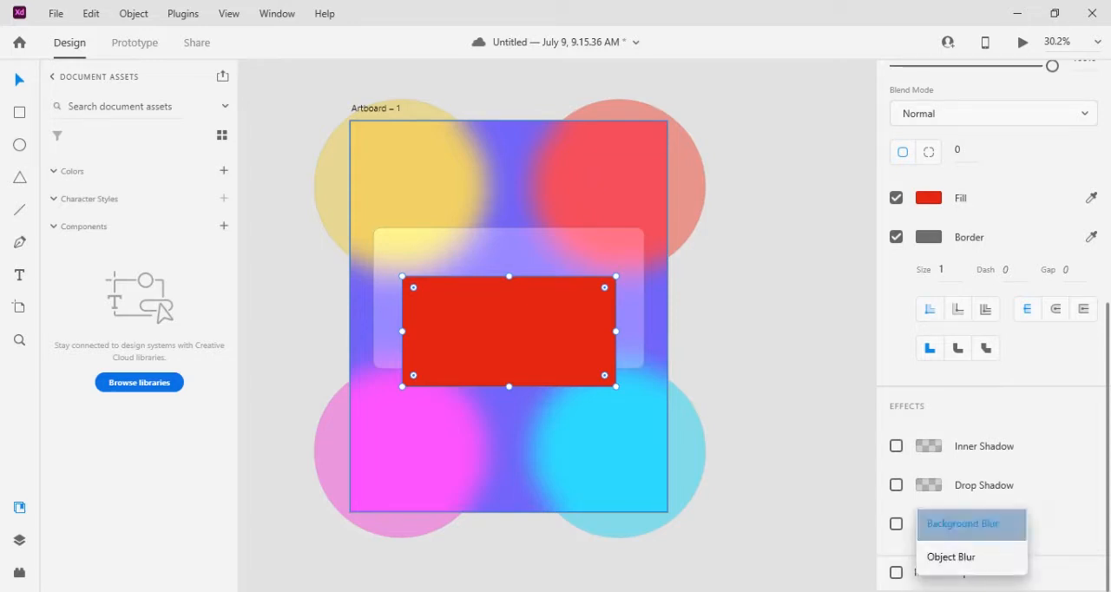
pyautogui.click(955, 559)
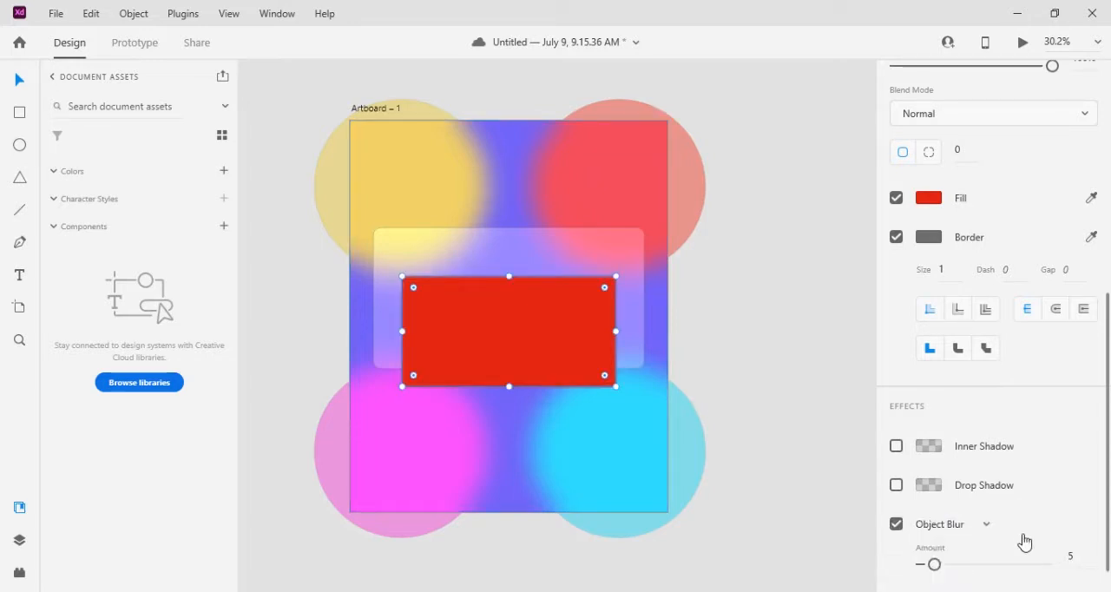
pyautogui.scroll(-1, 1022, 538)
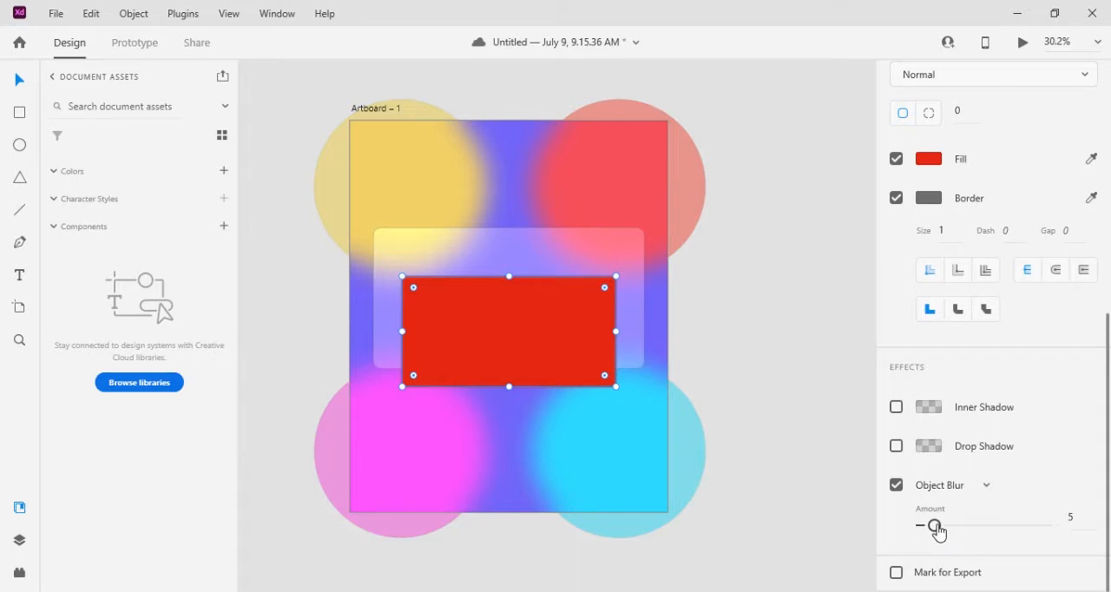
pyautogui.moveTo(935, 526); pyautogui.dragTo(1034, 526)
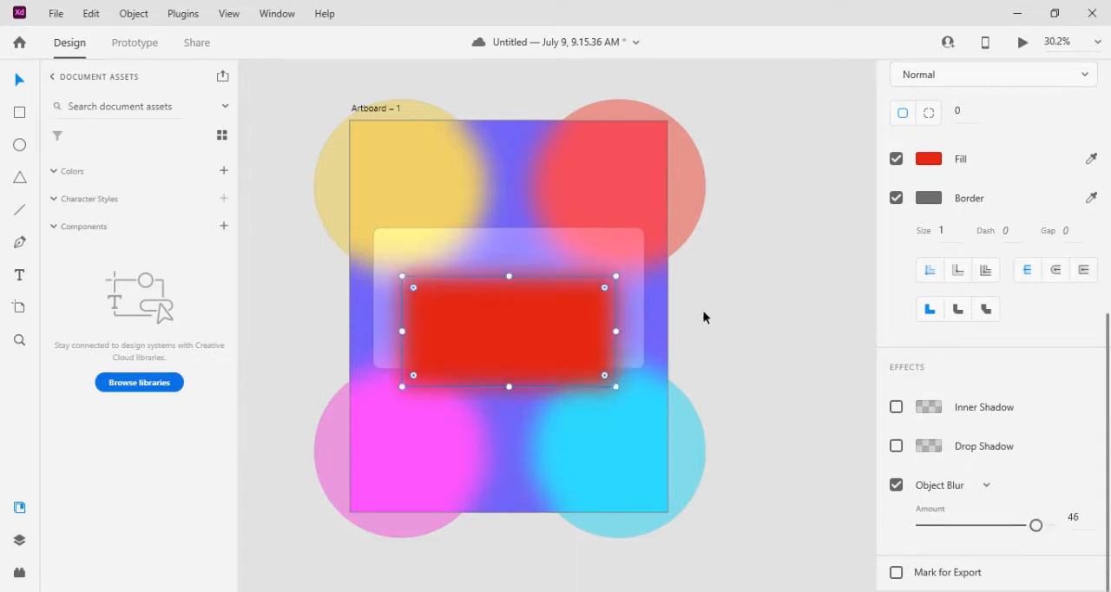
# Bring the translucent rounded panel to the front, above the red rectangle
pyautogui.click(615, 251)
pyautogui.rightClick(615, 249)
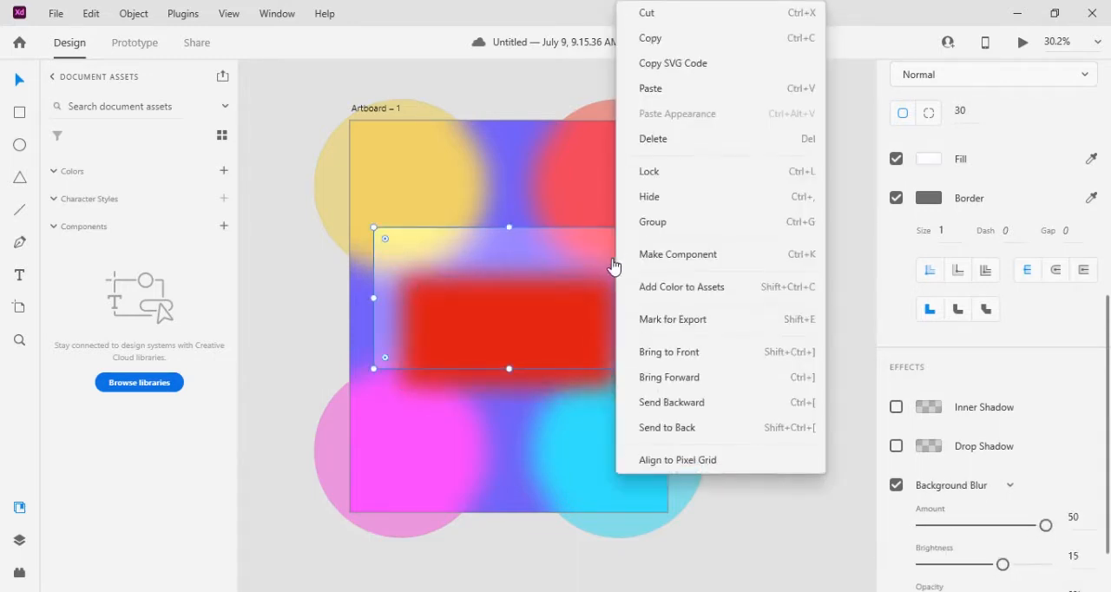
pyautogui.click(669, 351)
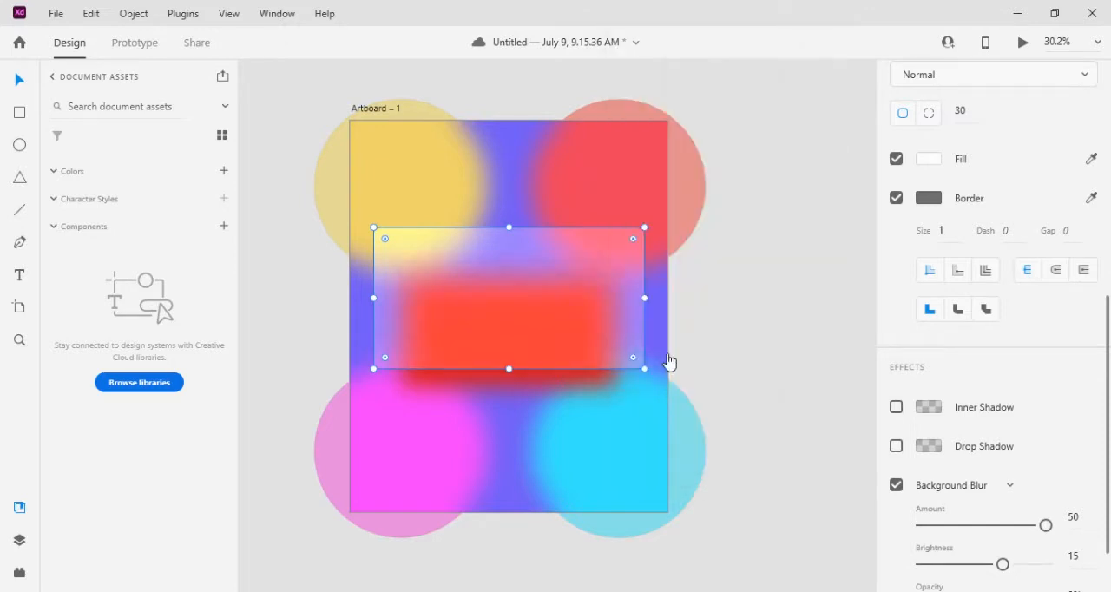
# Set the red rectangle's Object Blur amount to 49 and move the rectangle slightly up and left behind the panel
pyautogui.click(546, 376)
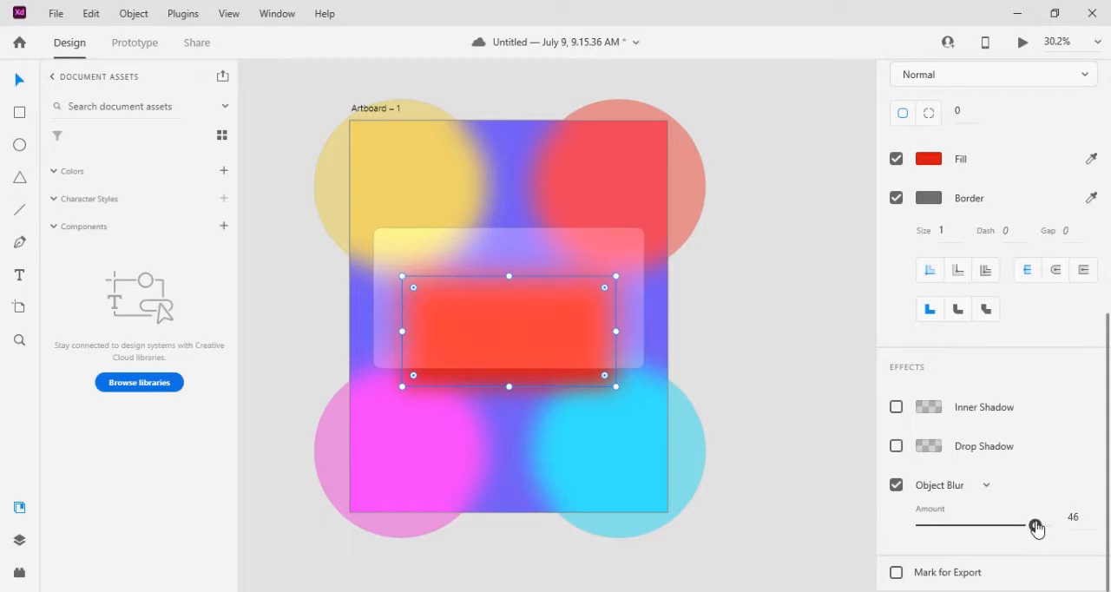
pyautogui.moveTo(1037, 525); pyautogui.dragTo(1044, 528)
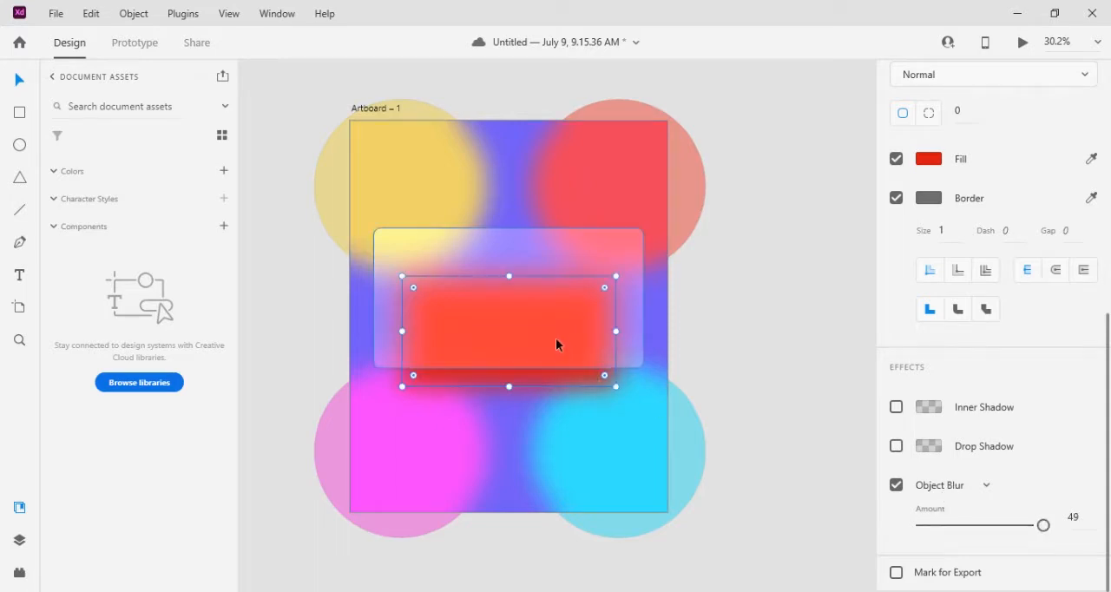
pyautogui.moveTo(556, 337); pyautogui.dragTo(553, 329)
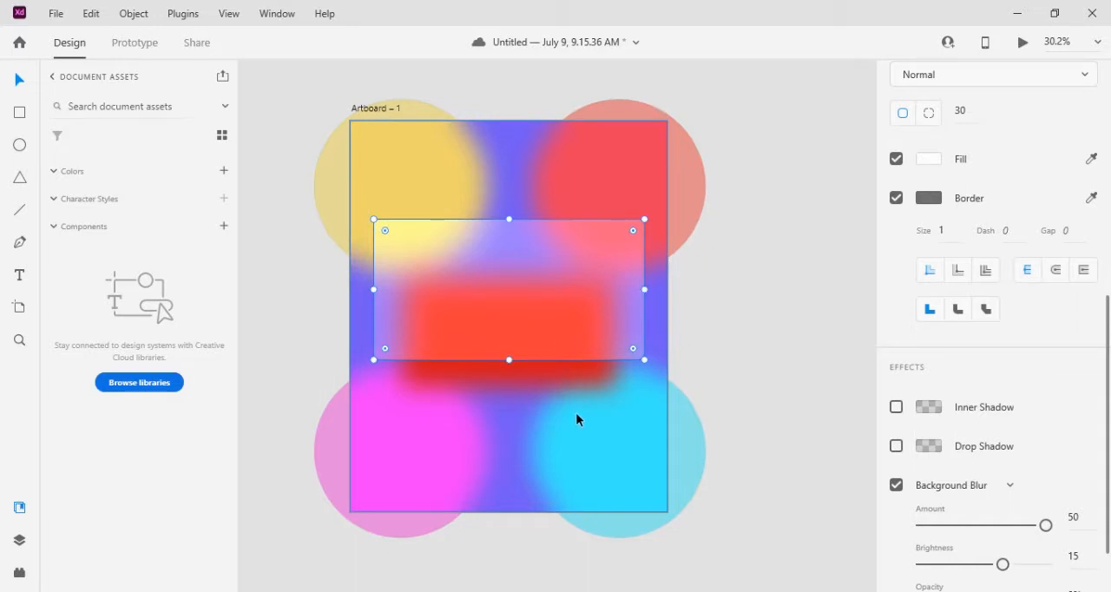
pyautogui.click(572, 386)
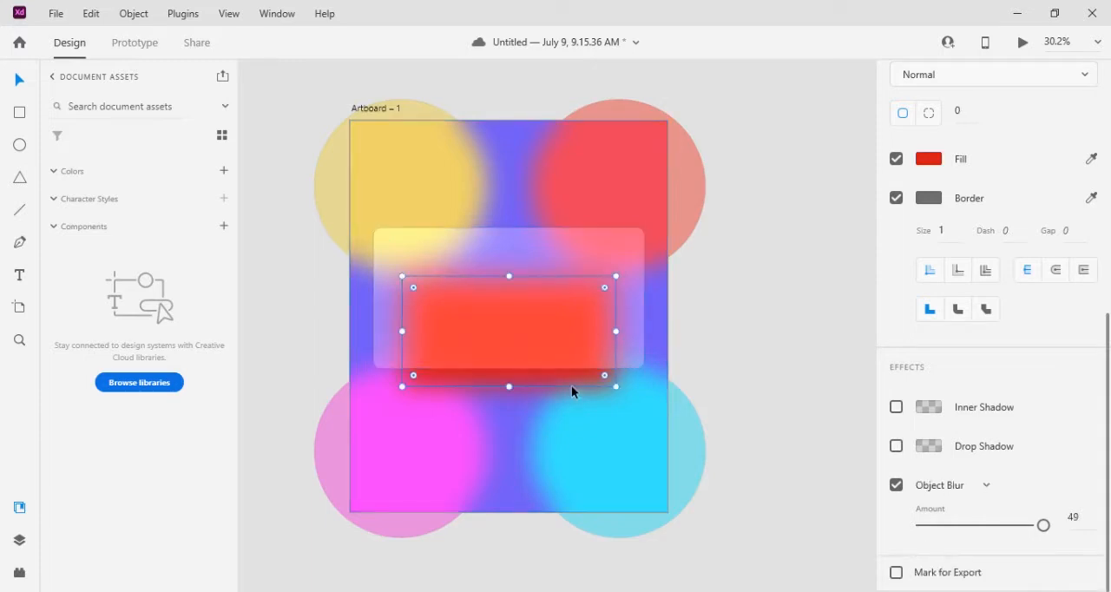
pyautogui.moveTo(571, 385); pyautogui.dragTo(564, 381)
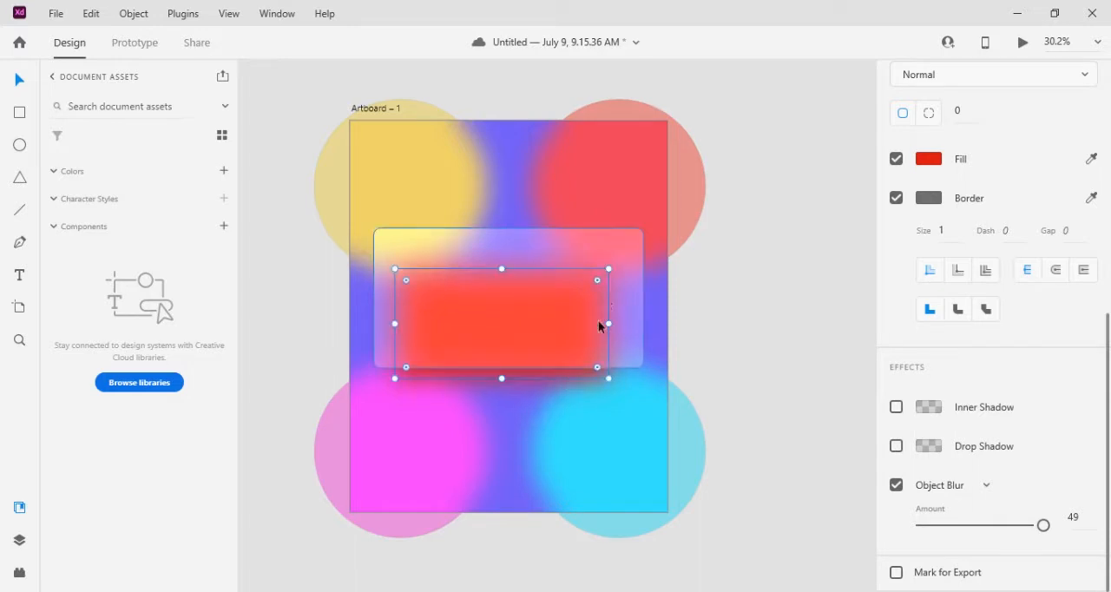
# Enable a drop shadow on the translucent rounded panel
pyautogui.click(625, 245)
pyautogui.scroll(-2, 1007, 469)
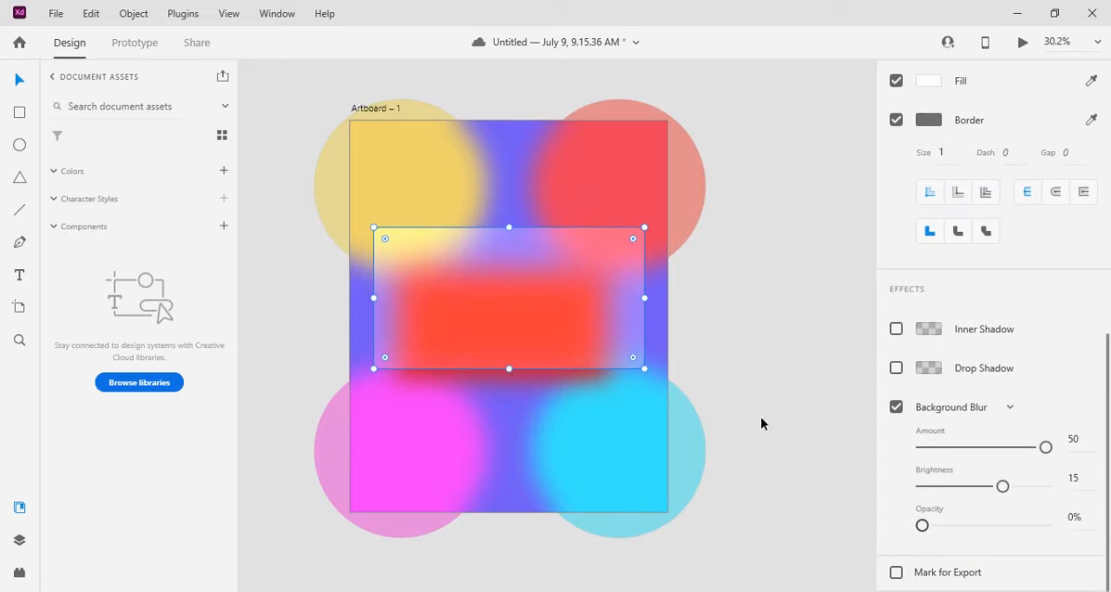
pyautogui.click(897, 369)
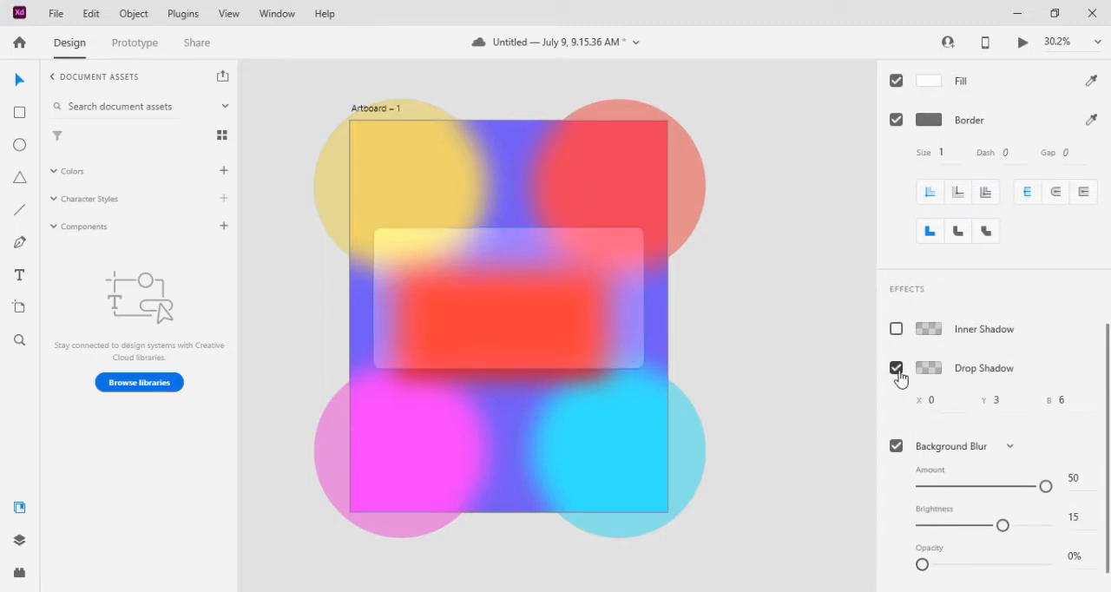
# Change the translucent panel's border colour to near-white #FEFEFE
pyautogui.scroll(1, 951, 374)
pyautogui.scroll(2, 951, 373)
pyautogui.click(929, 359)
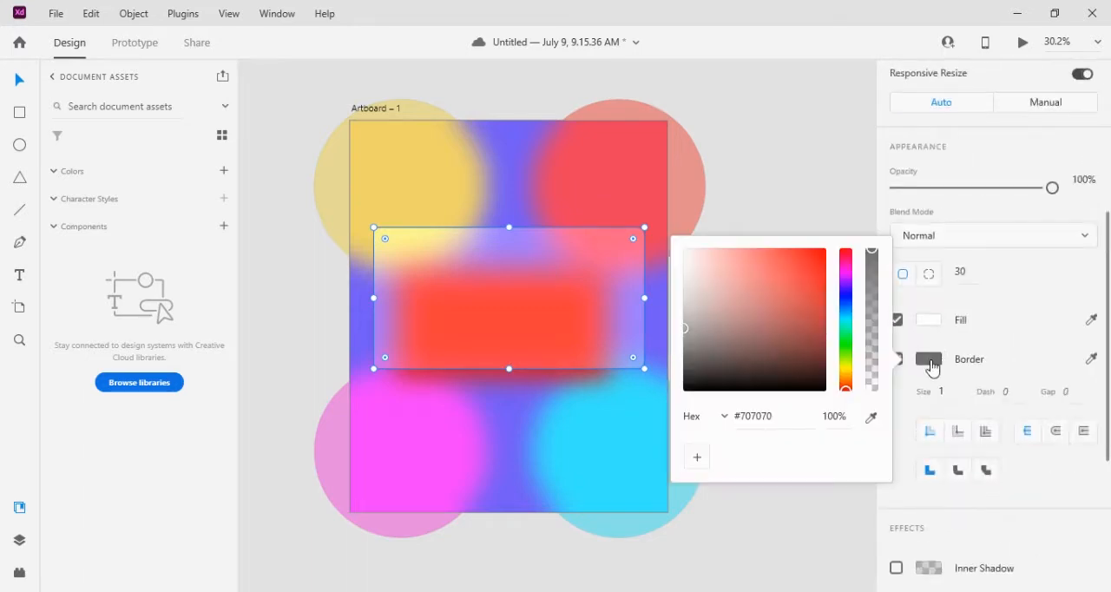
pyautogui.click(691, 279)
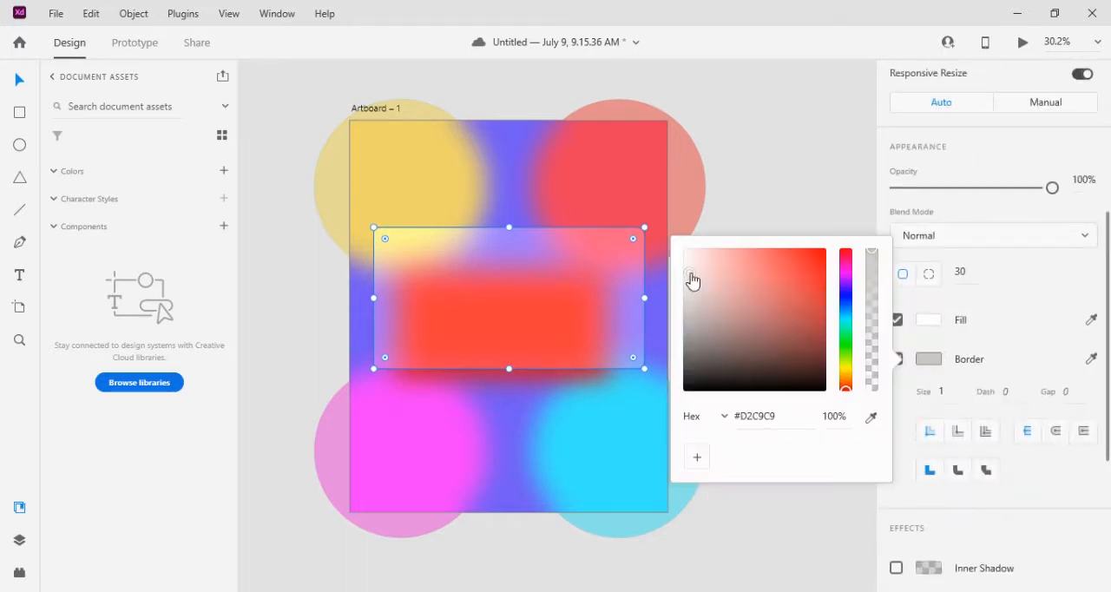
pyautogui.moveTo(691, 279); pyautogui.dragTo(683, 249)
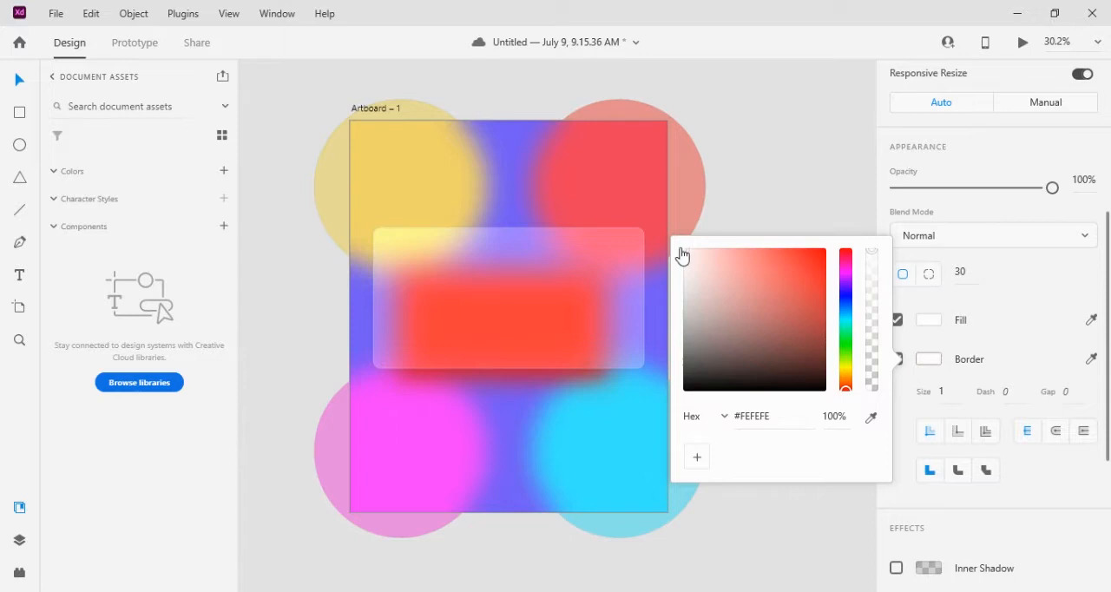
# Set the translucent panel's border size to 5
pyautogui.click(950, 392)
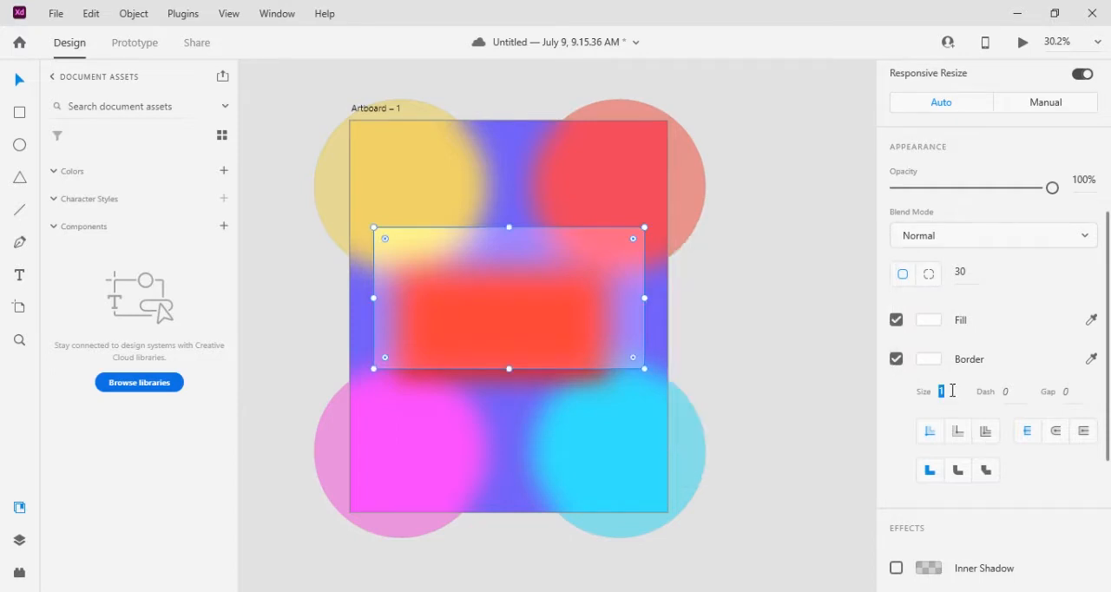
pyautogui.write('5')
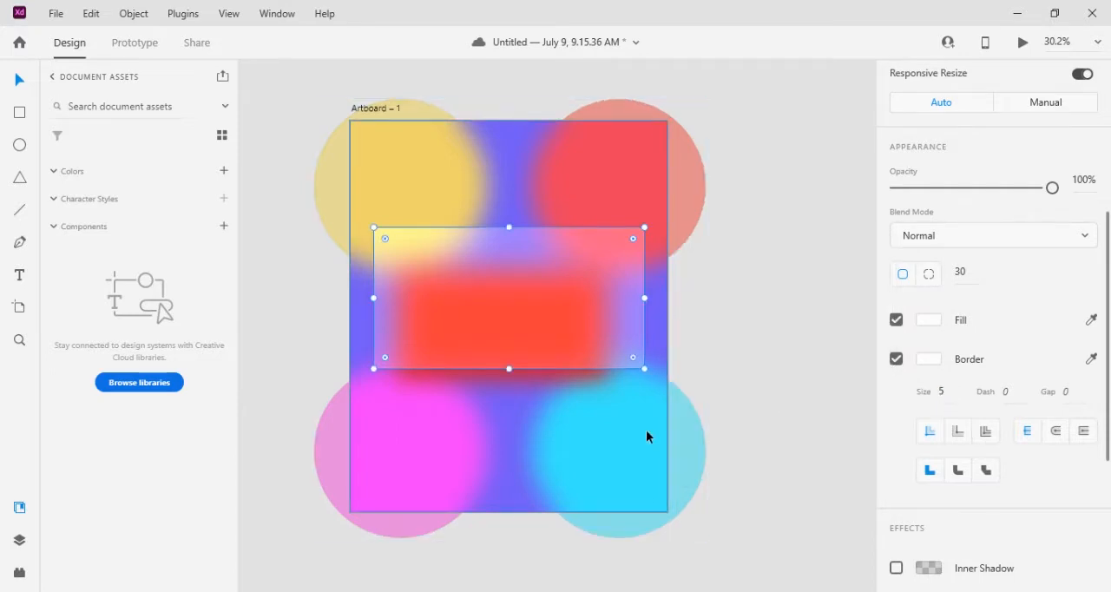
pyautogui.press('Escape')
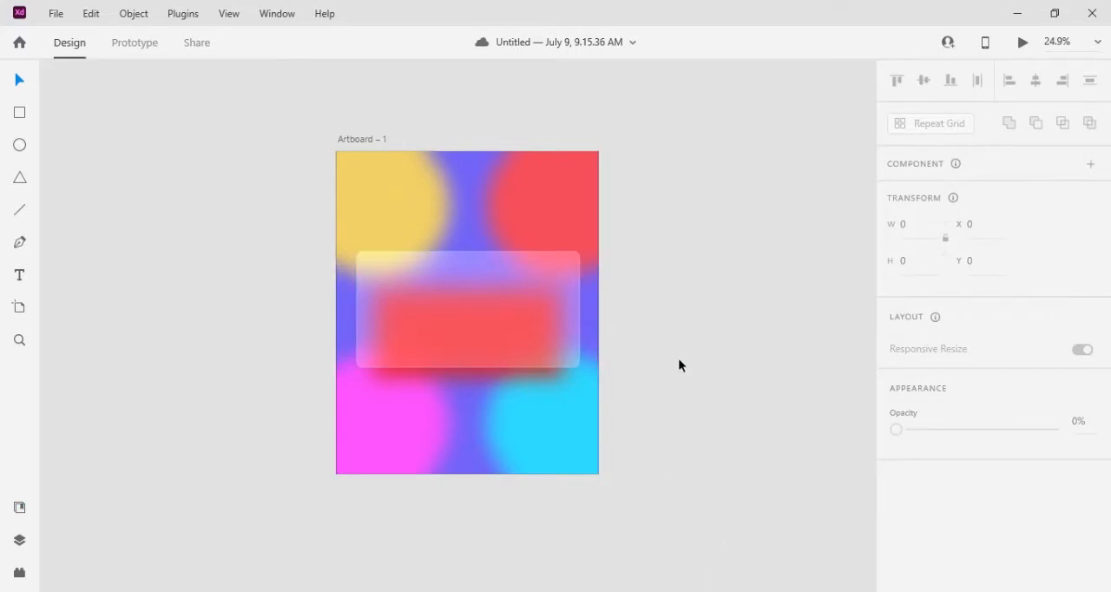
pyautogui.click(490, 324)
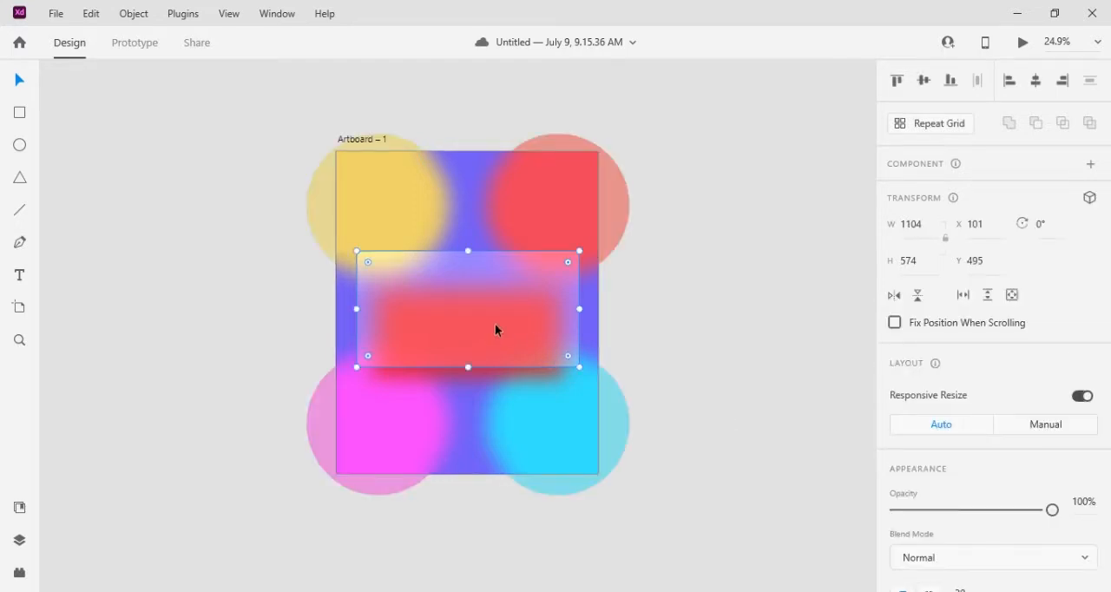
pyautogui.scroll(-5, 914, 471)
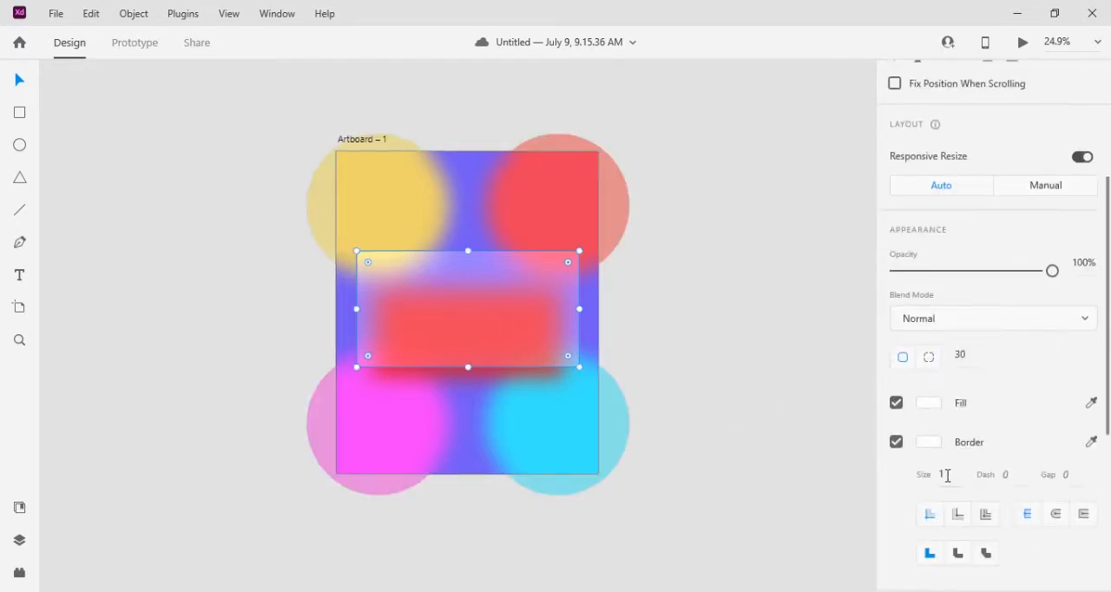
pyautogui.click(949, 473)
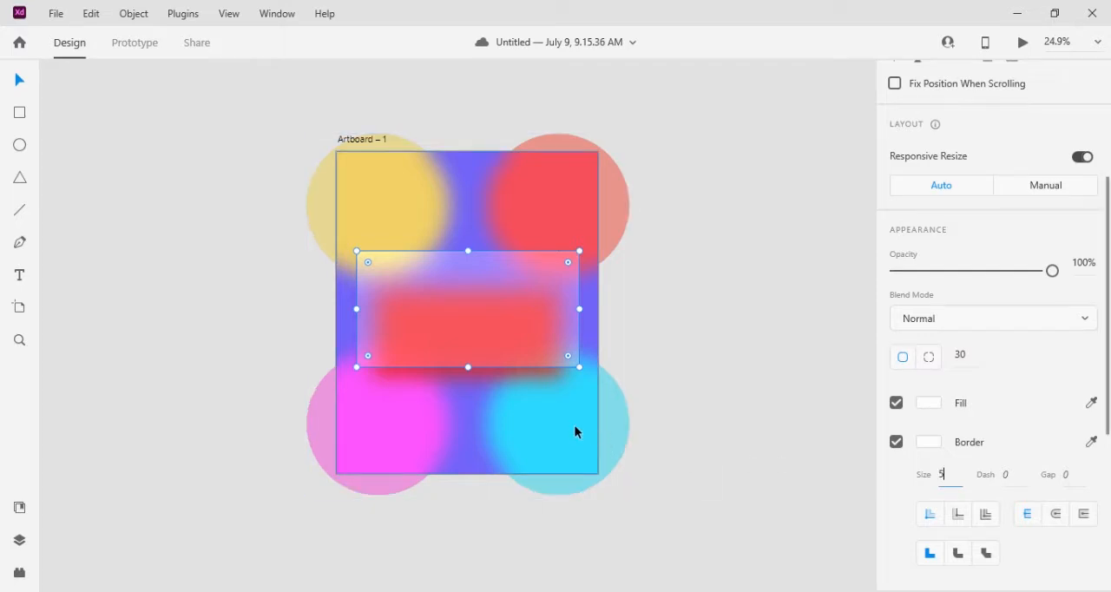
pyautogui.write('5')
pyautogui.click(676, 414)
# Turn on the Drop Shadow effect for the white-bordered panel and deselect it to check the look
pyautogui.click(497, 316)
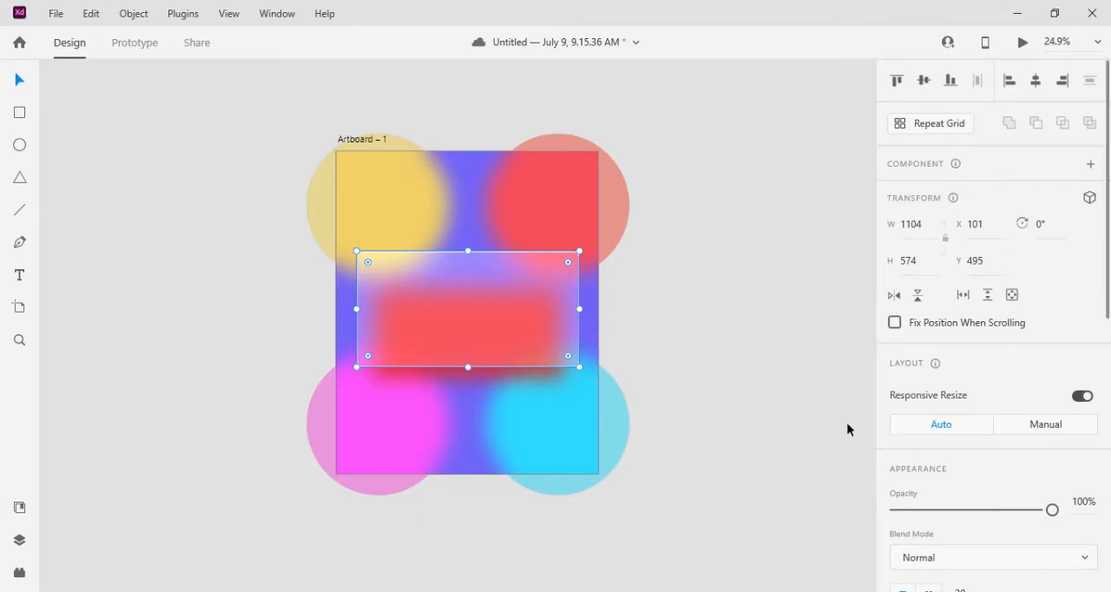
pyautogui.scroll(-5, 1044, 528)
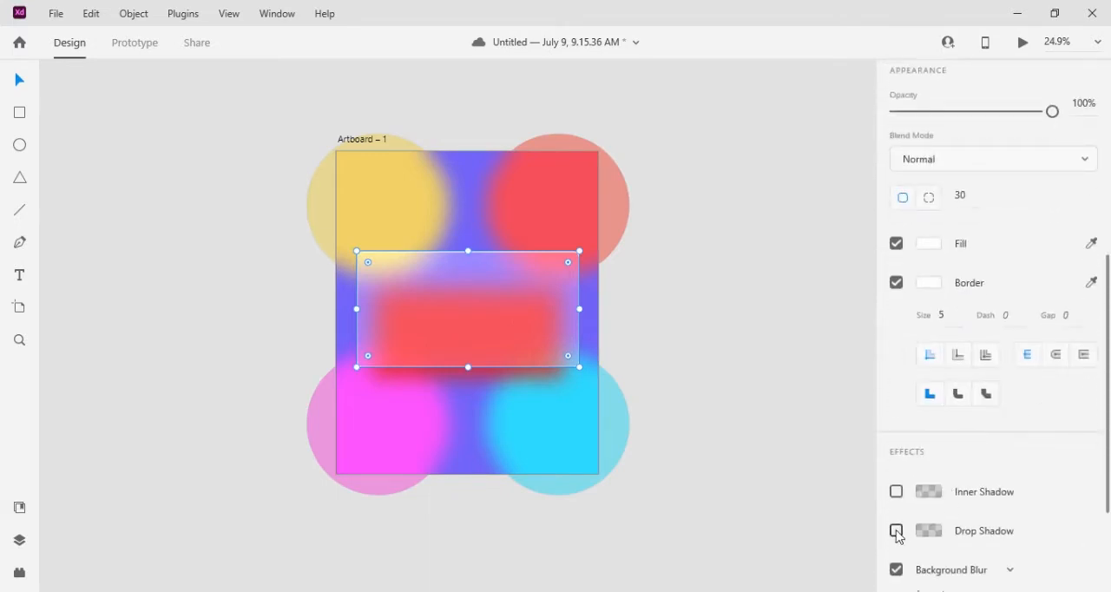
pyautogui.click(897, 532)
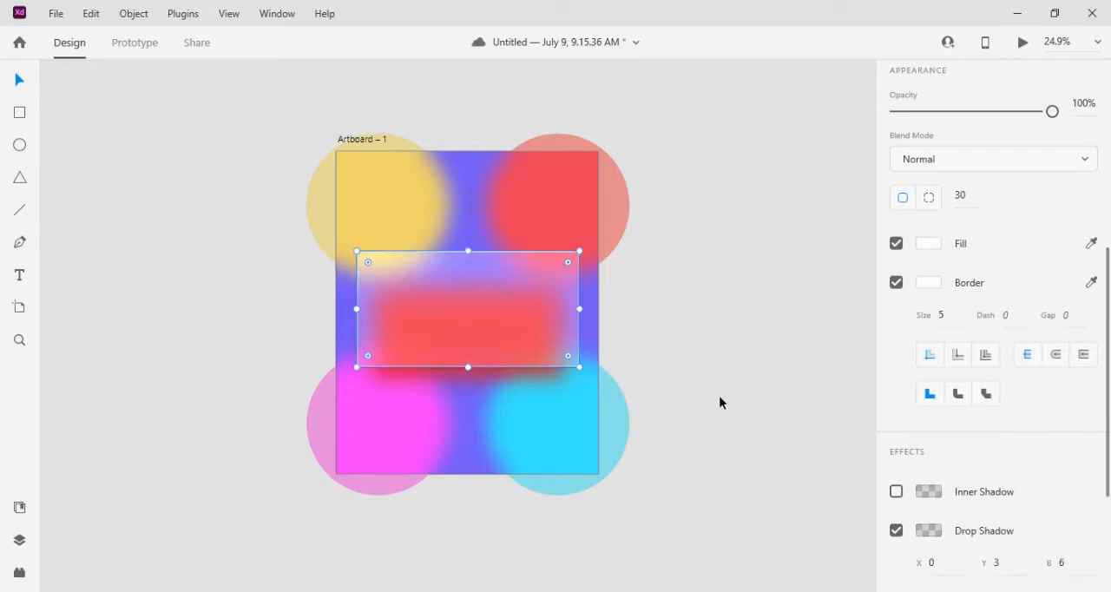
pyautogui.click(686, 377)
pyautogui.click(504, 308)
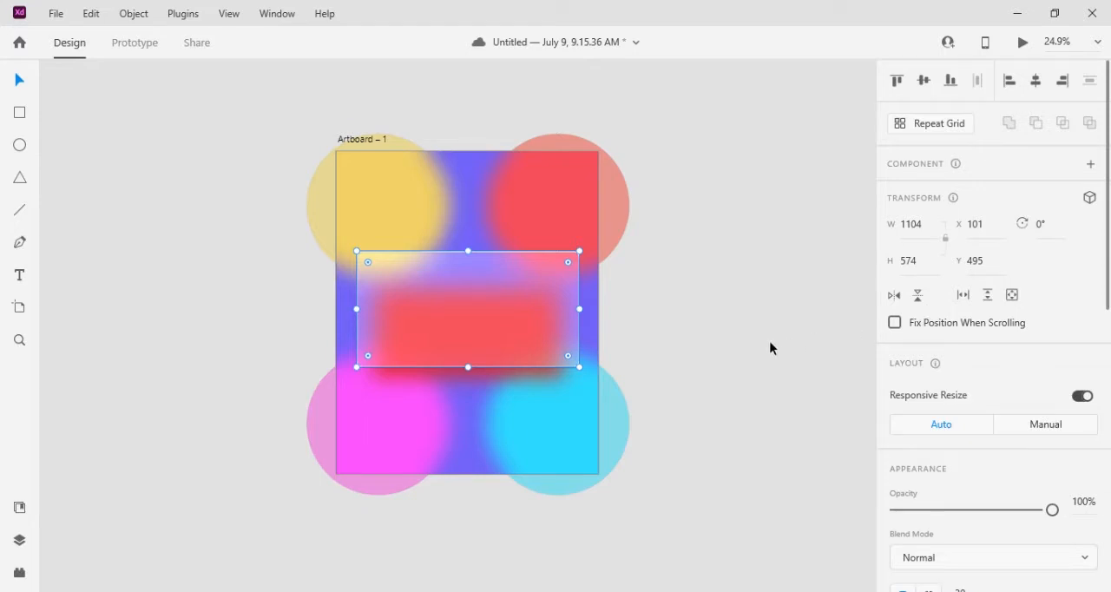
pyautogui.click(737, 392)
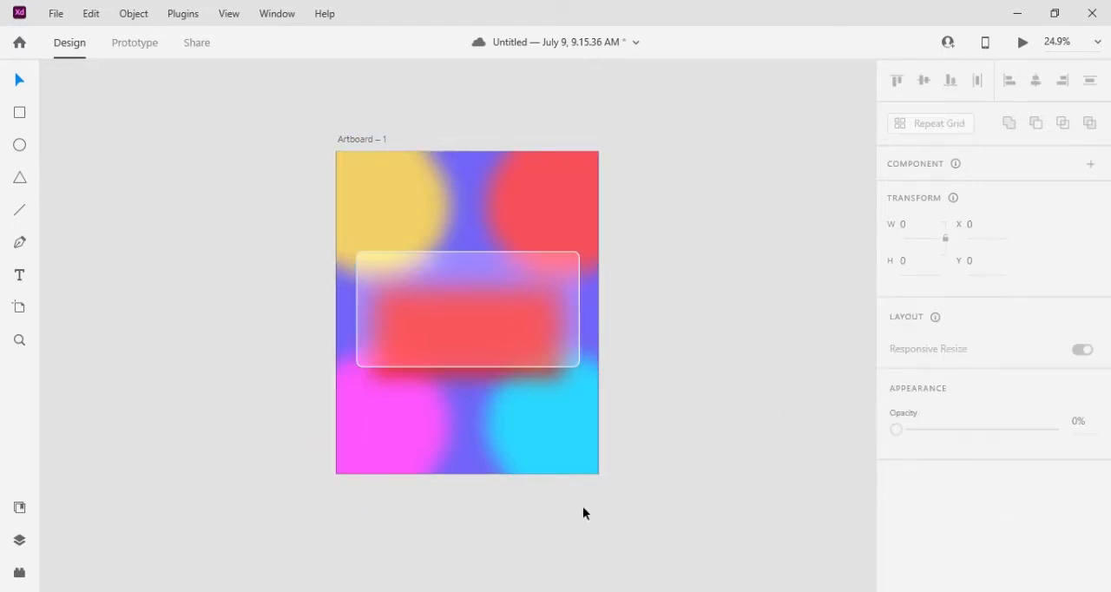
# Switch the panel's border and fill off and back on to compare the card's look
pyautogui.click(557, 315)
pyautogui.scroll(-5, 998, 447)
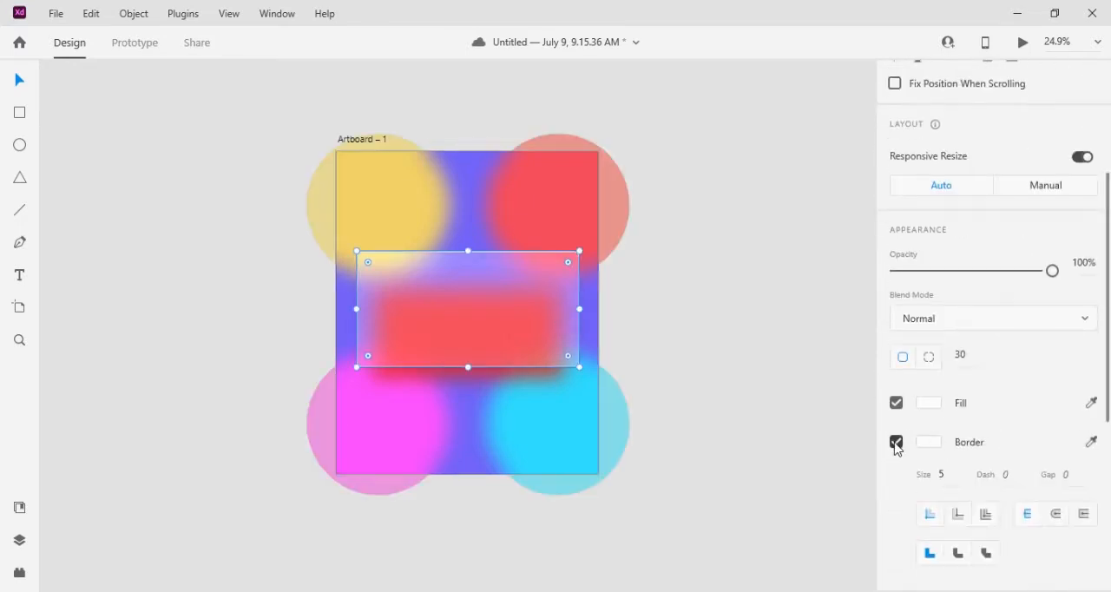
pyautogui.click(897, 444)
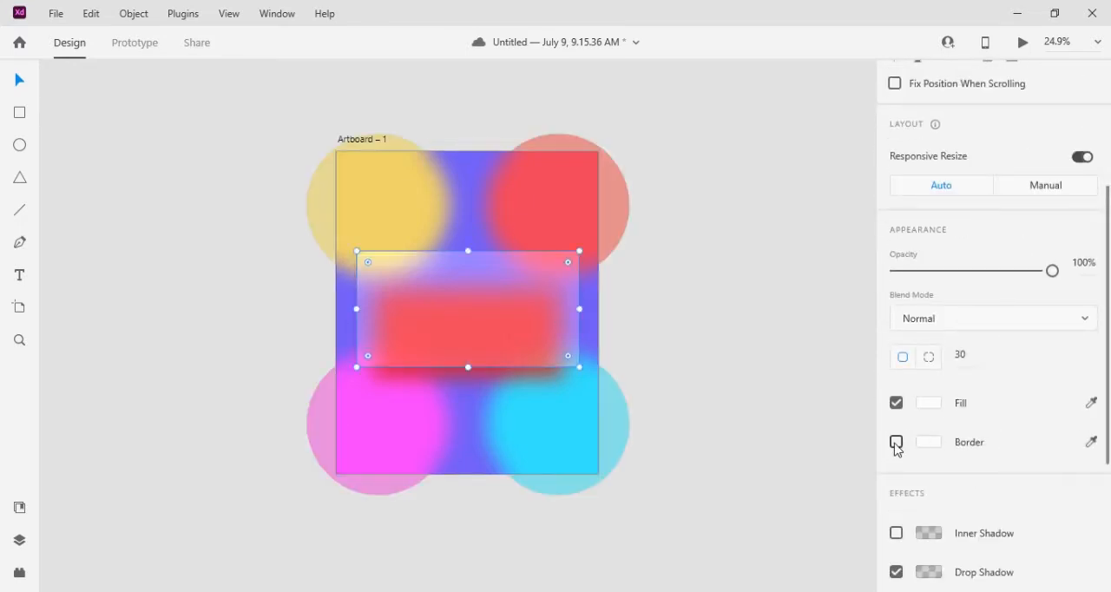
pyautogui.click(896, 443)
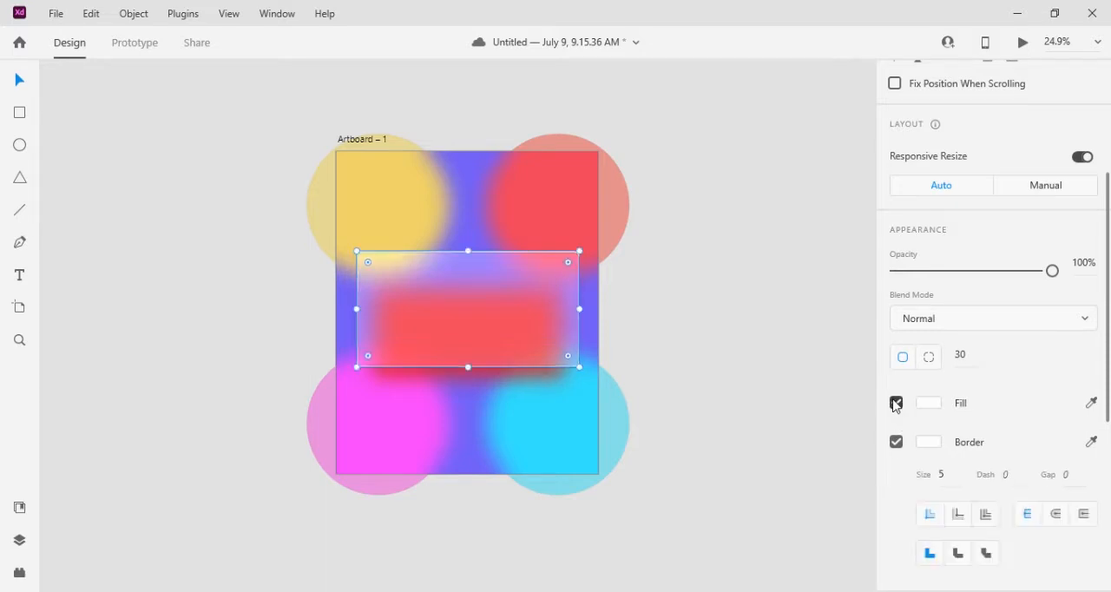
pyautogui.click(896, 403)
pyautogui.click(896, 403)
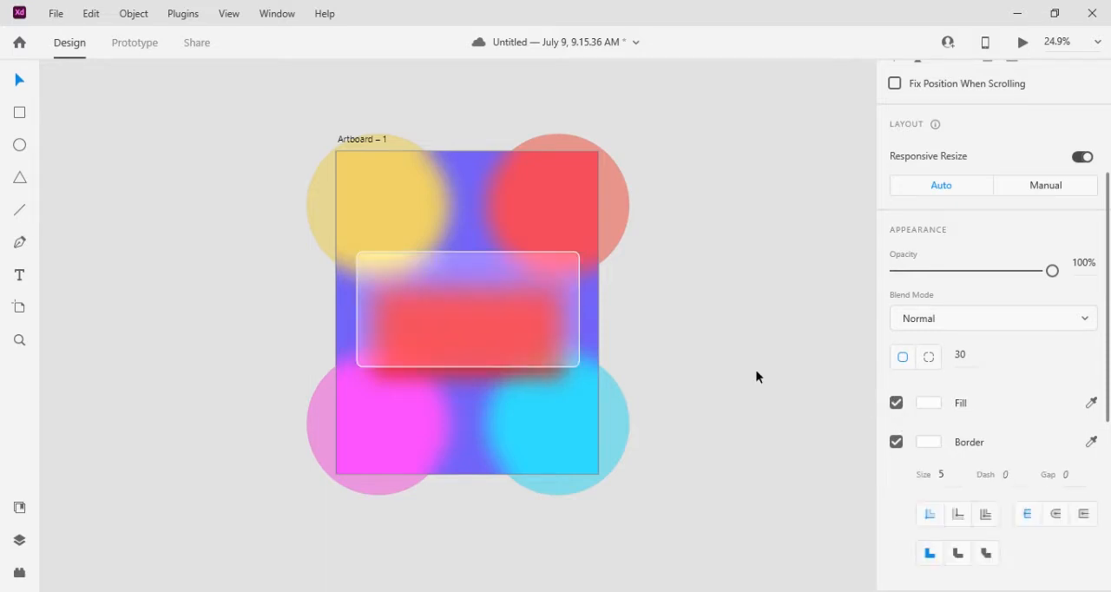
pyautogui.click(748, 371)
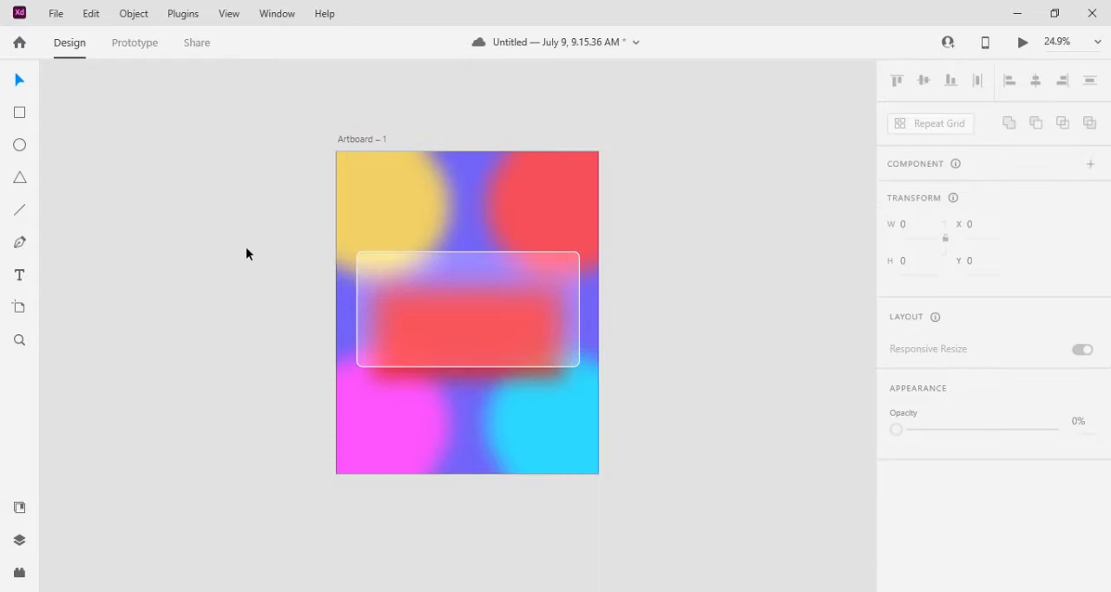
# Add a card number with hyphen-separated four-digit groups on the panel and move it slightly up and left
pyautogui.click(21, 277)
pyautogui.click(382, 309)
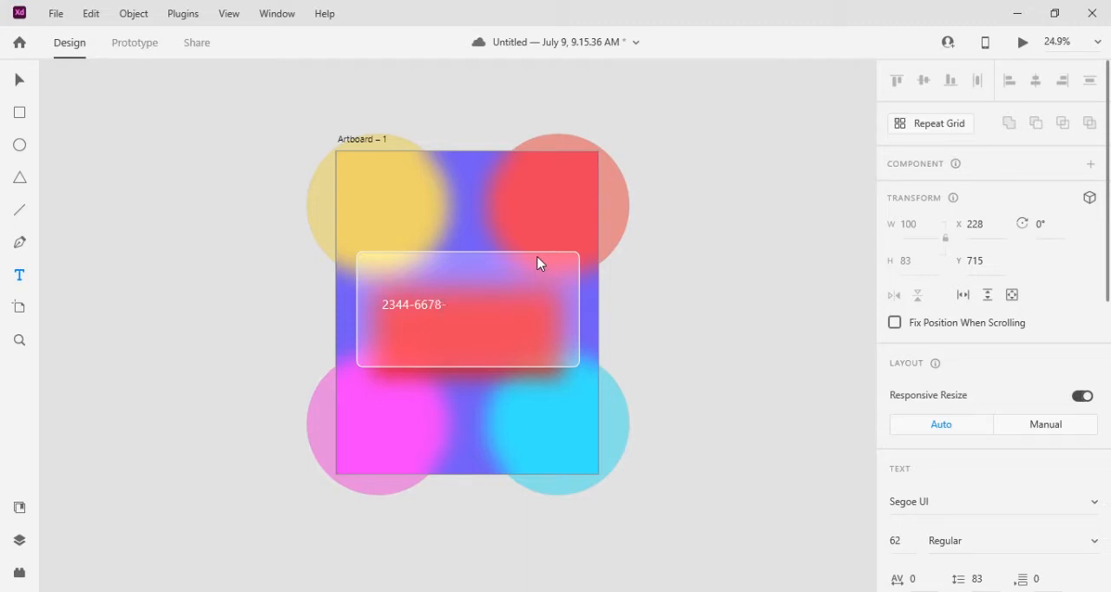
pyautogui.write('8975-8990')
pyautogui.click(16, 80)
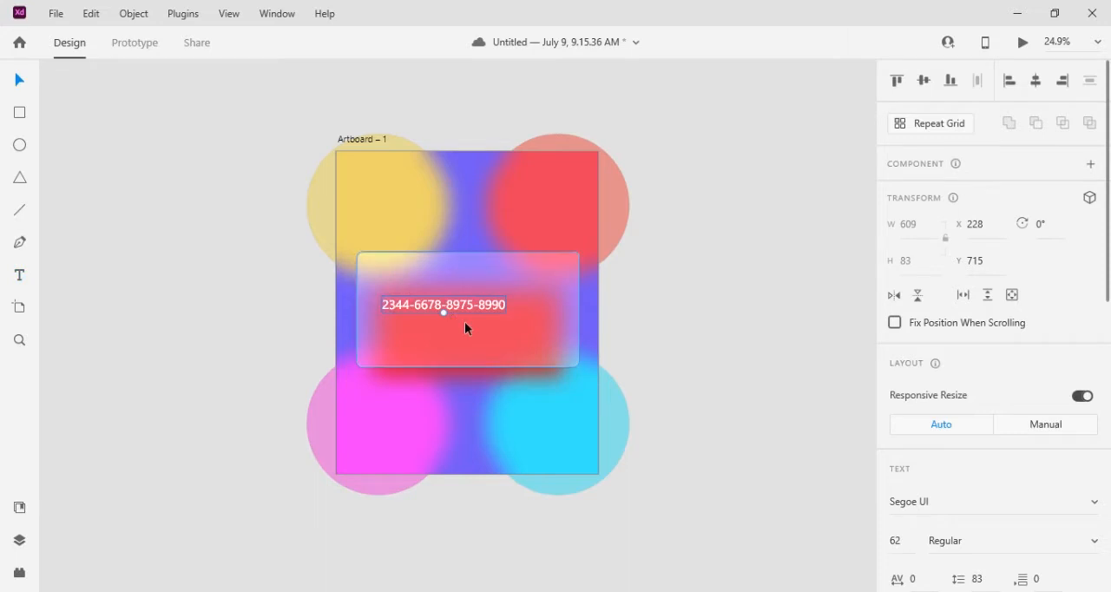
pyautogui.moveTo(473, 306)
pyautogui.mouseDown()
pyautogui.moveTo(456, 300)
pyautogui.moveTo(466, 302)
pyautogui.mouseUp()
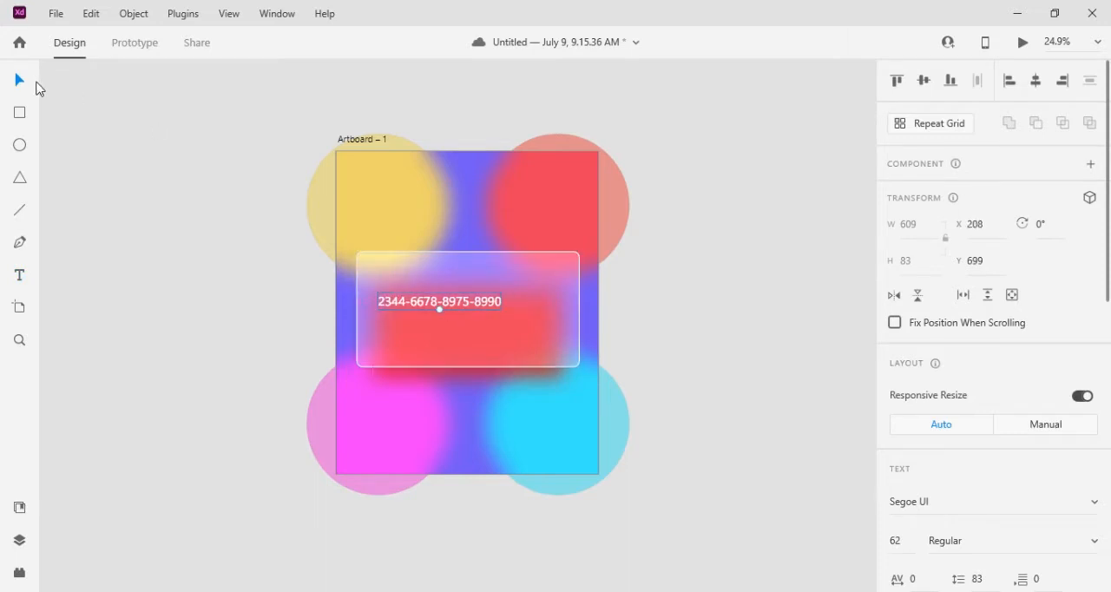
# Duplicate the card number text directly below the original and replace the copy's wording with CARD HOLDER NAME
pyautogui.scroll(3, 426, 248)
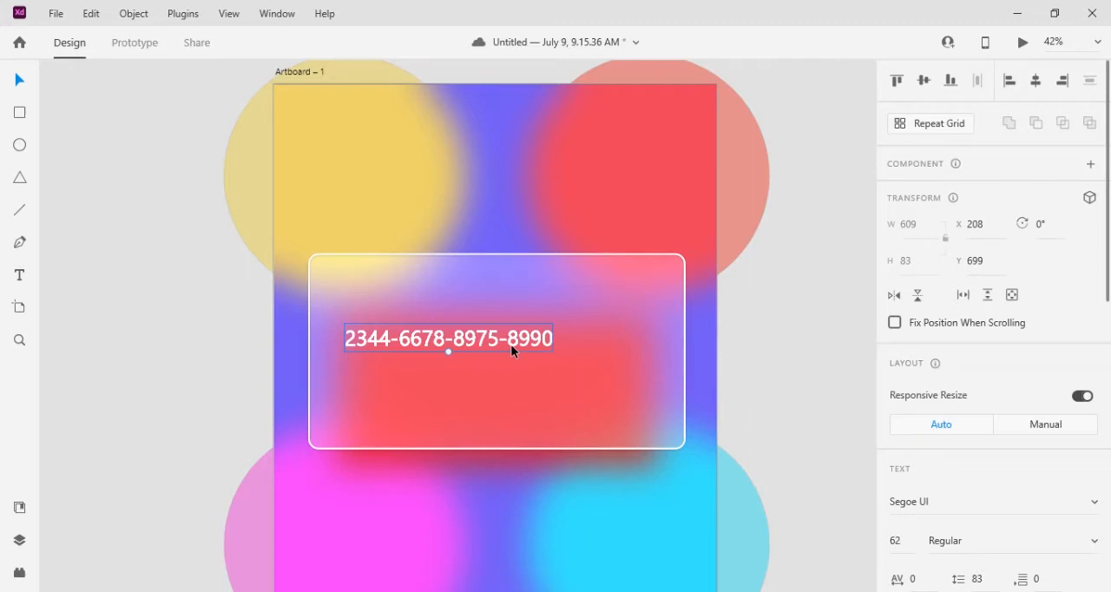
pyautogui.moveTo(512, 351); pyautogui.dragTo(517, 387)
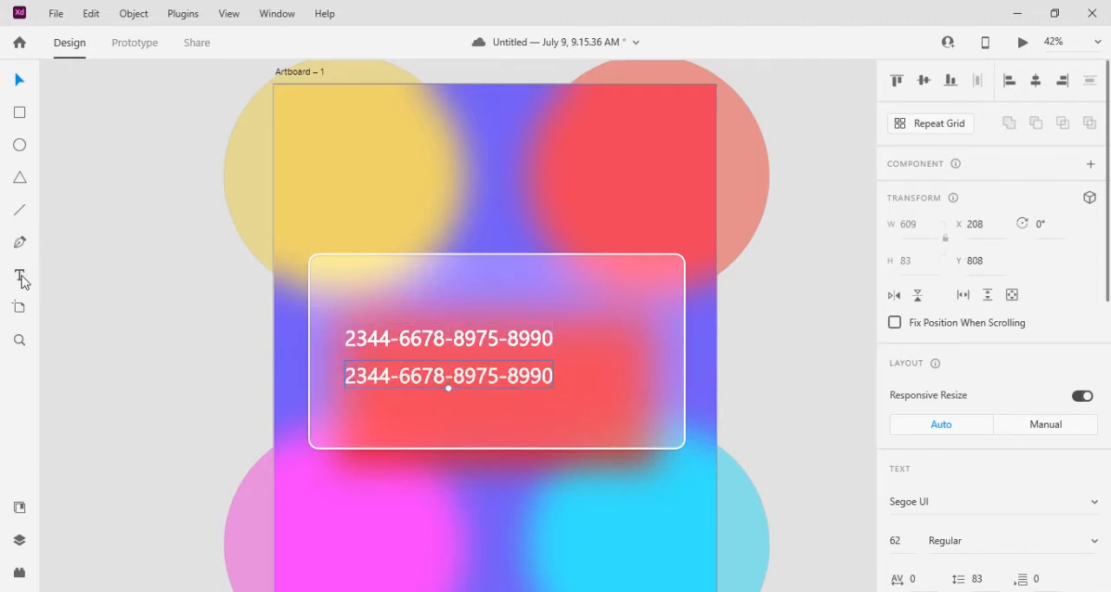
pyautogui.click(20, 276)
pyautogui.doubleClick(549, 382)
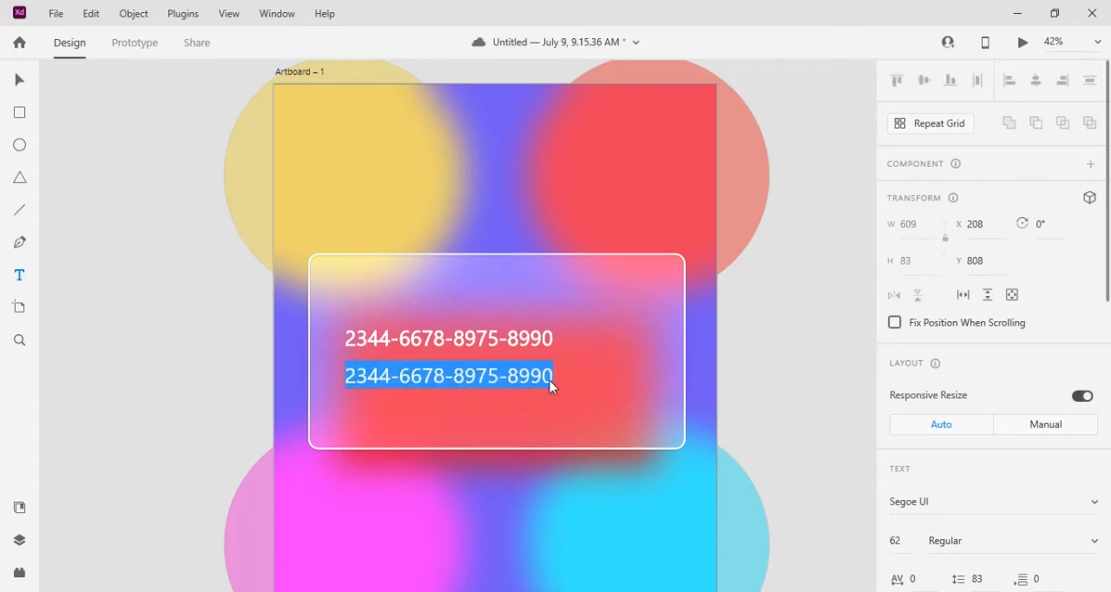
pyautogui.write('C')
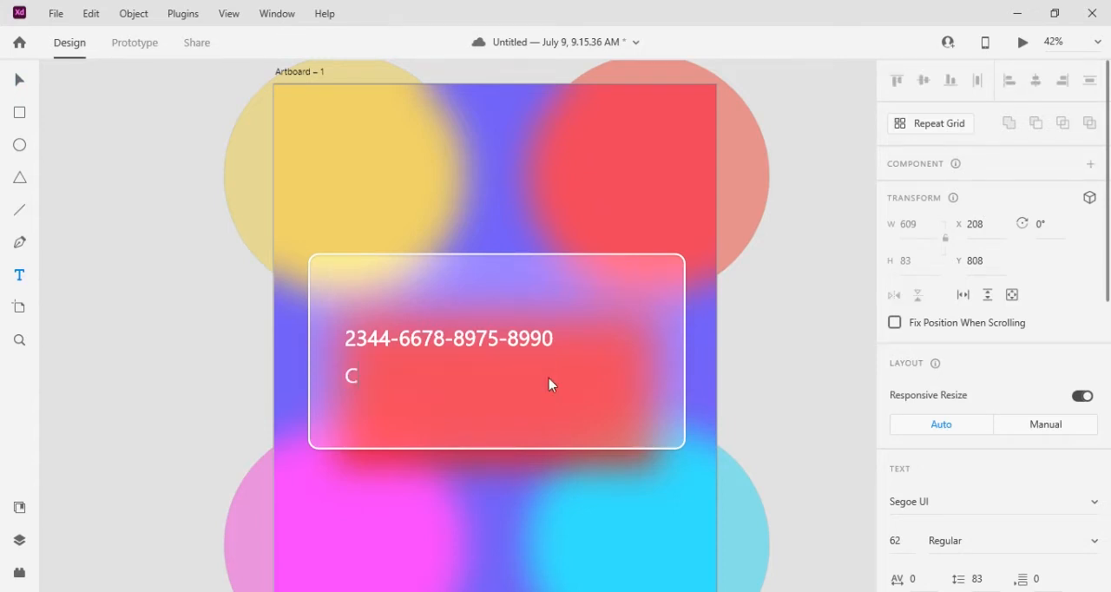
pyautogui.write('ARD HOLDER NAME')
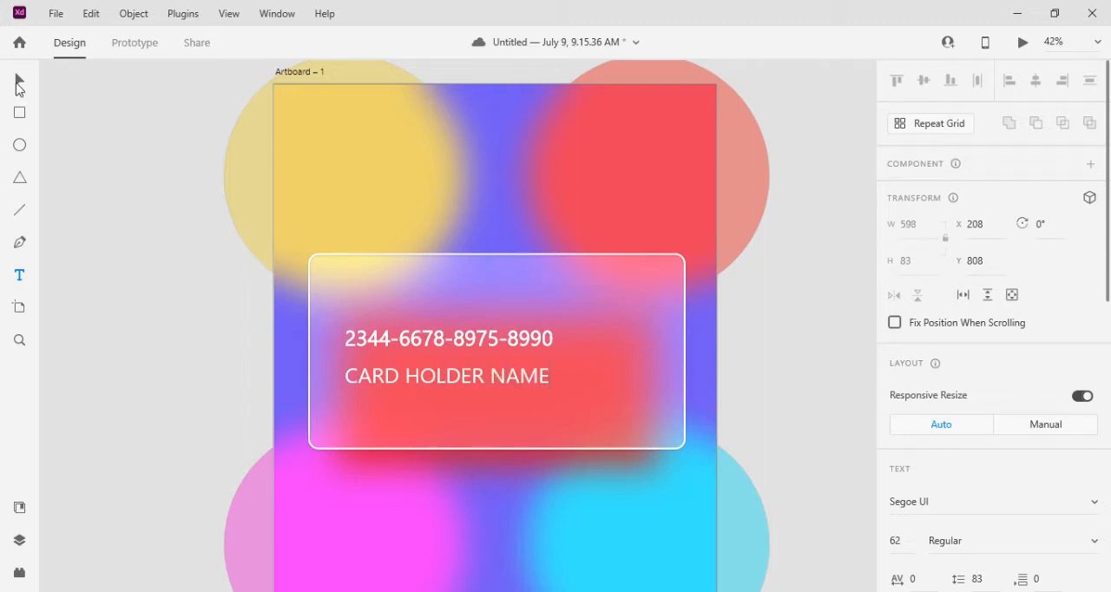
# Reduce the CARD HOLDER NAME text to size 44 and align its left edge with the card number above
pyautogui.click(19, 80)
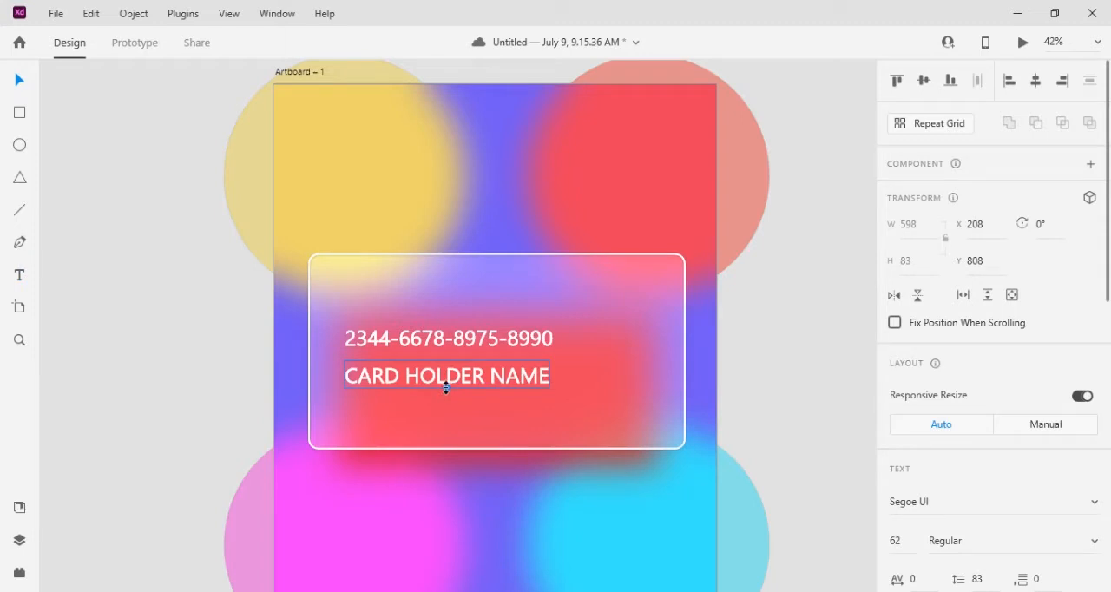
pyautogui.moveTo(446, 388); pyautogui.dragTo(440, 380)
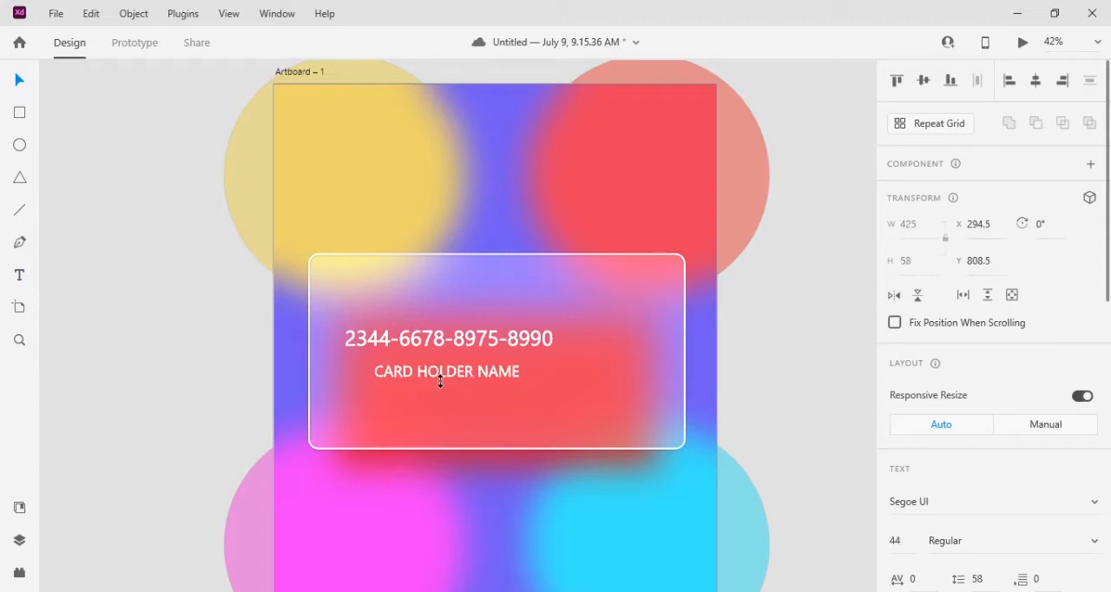
pyautogui.moveTo(449, 374); pyautogui.dragTo(423, 378)
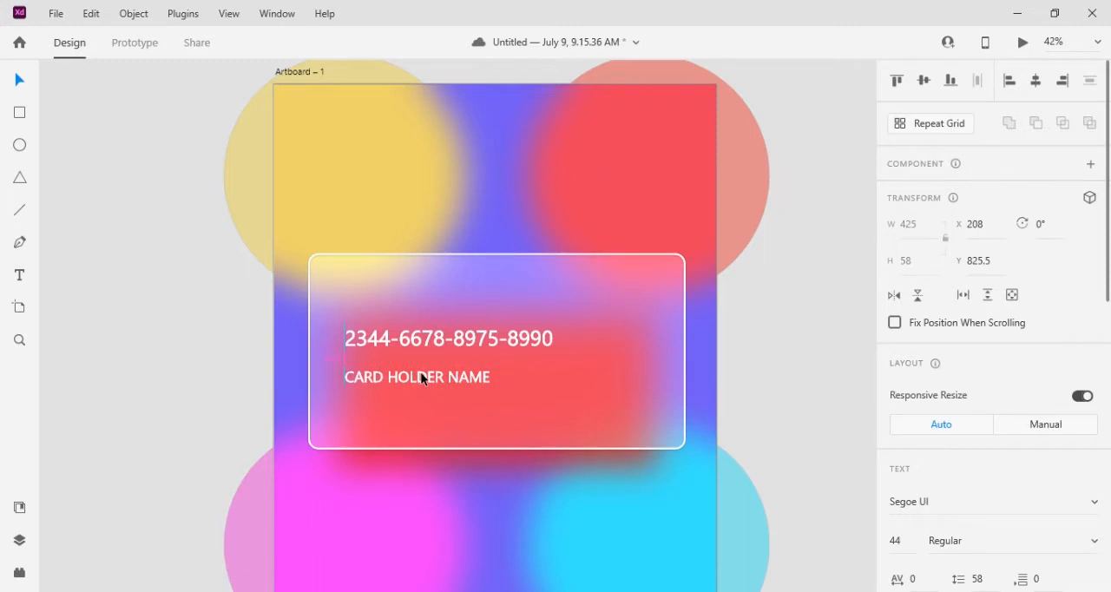
pyautogui.moveTo(423, 378); pyautogui.dragTo(425, 379)
# Duplicate the CARD HOLDER NAME text, replace the copy's wording with a three-digit security code and move it near the card's right edge
pyautogui.moveTo(564, 379); pyautogui.dragTo(587, 379)
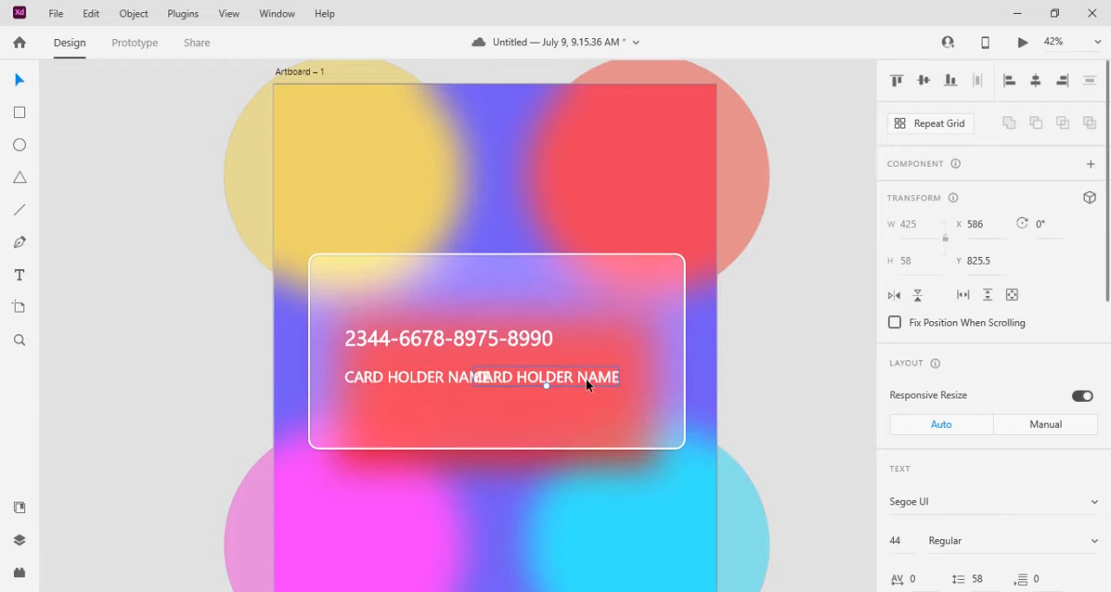
pyautogui.click(18, 276)
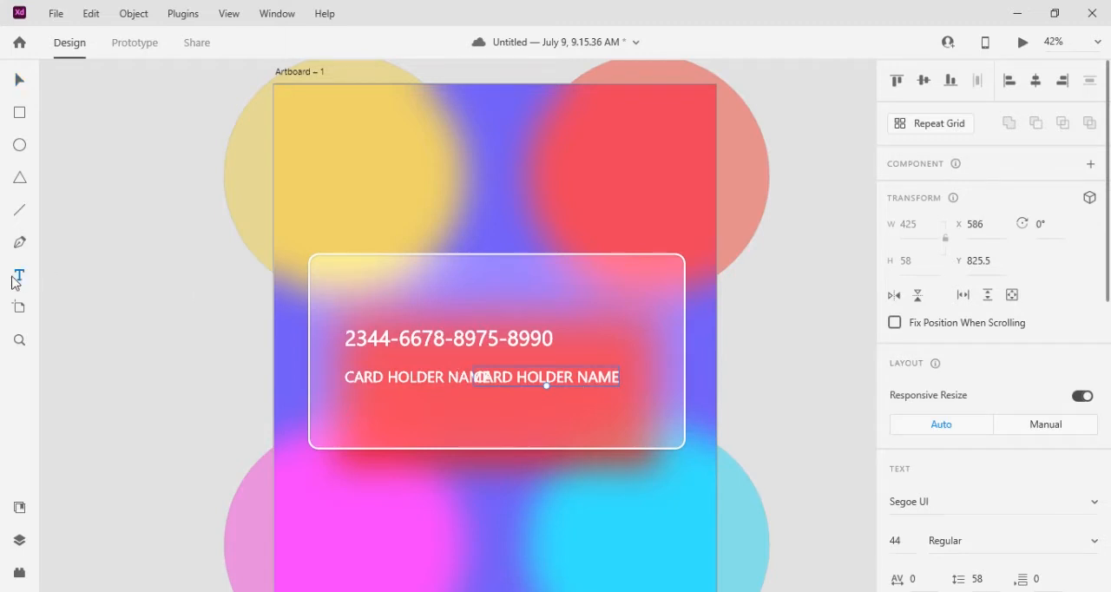
pyautogui.click(618, 377)
pyautogui.hotkey('ctrl', 'a')
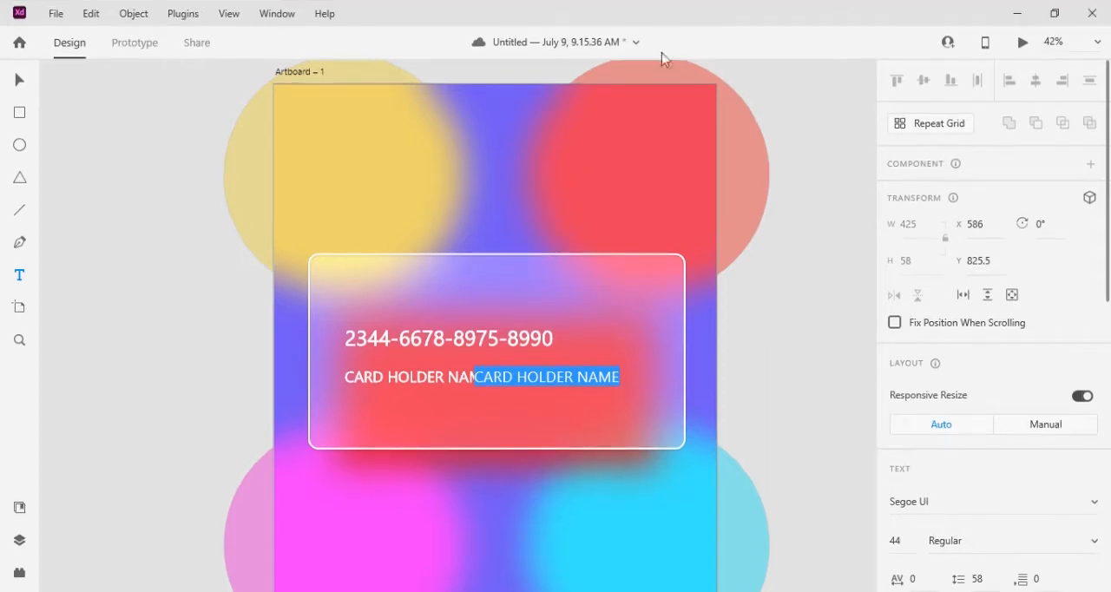
pyautogui.press('Escape')
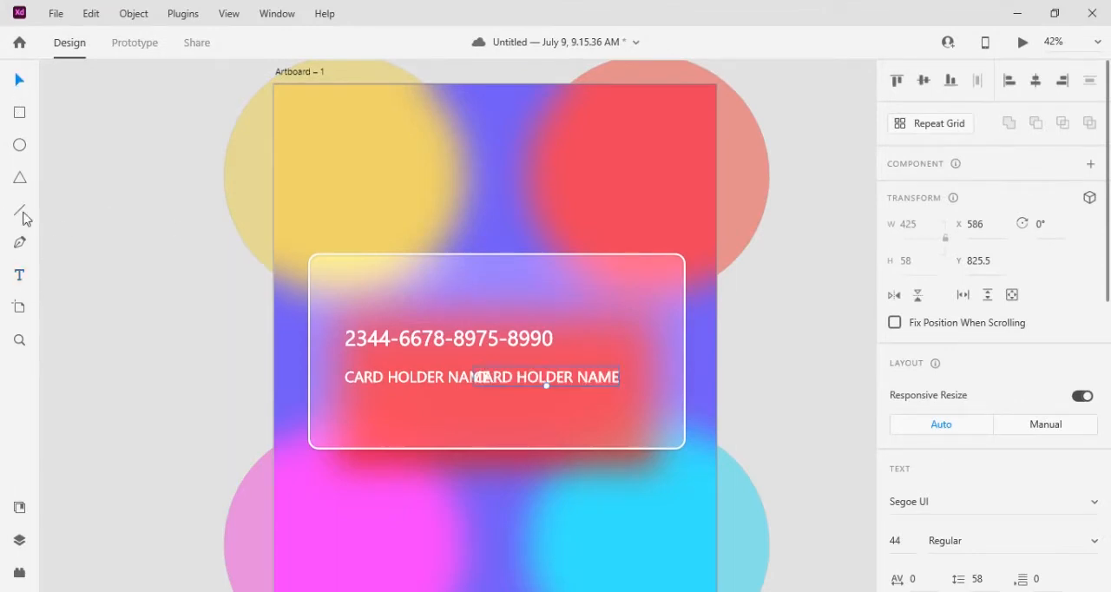
pyautogui.doubleClick(620, 378)
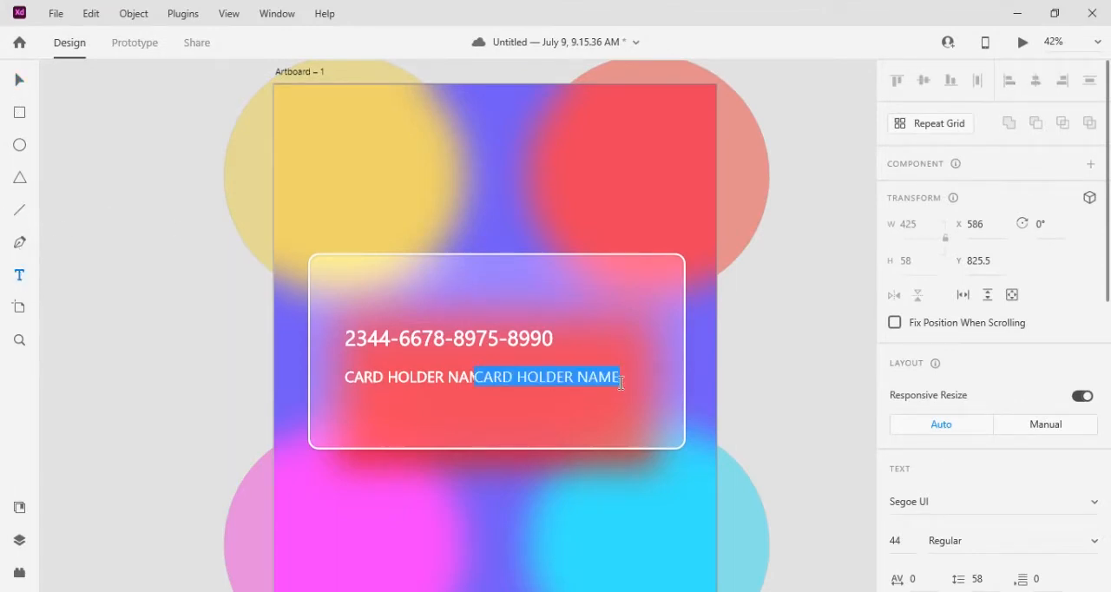
pyautogui.write('12')
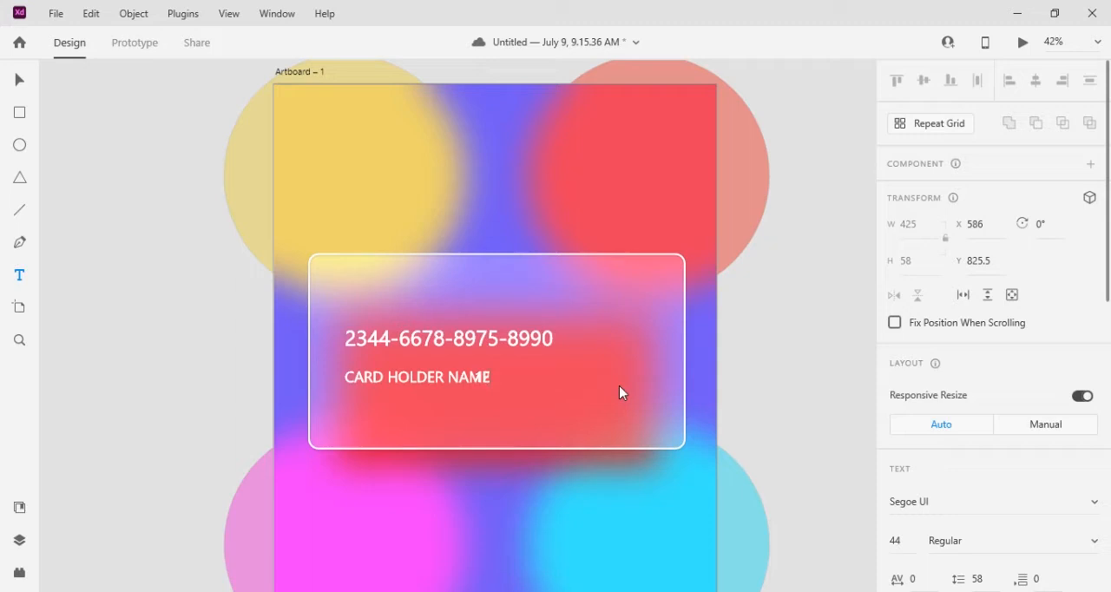
pyautogui.write('4')
pyautogui.click(22, 85)
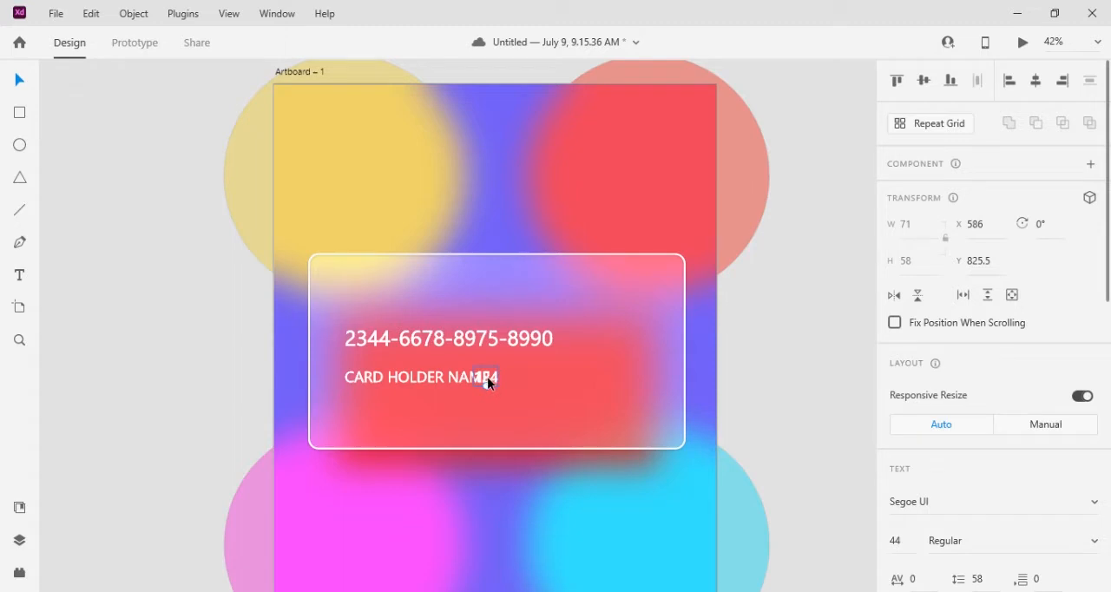
pyautogui.moveTo(488, 383); pyautogui.dragTo(645, 383)
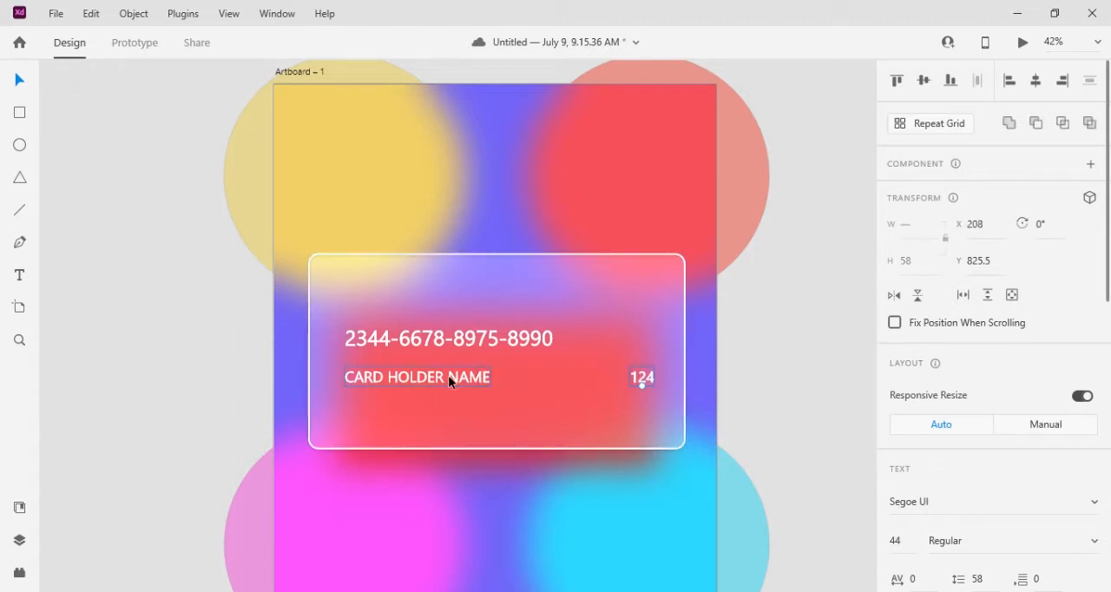
# Set the card number text's font weight to Bold
pyautogui.keyDown('shift'); pyautogui.click(448, 375); pyautogui.keyUp('shift')
pyautogui.scroll(-1, 1083, 459)
pyautogui.scroll(-2, 1083, 458)
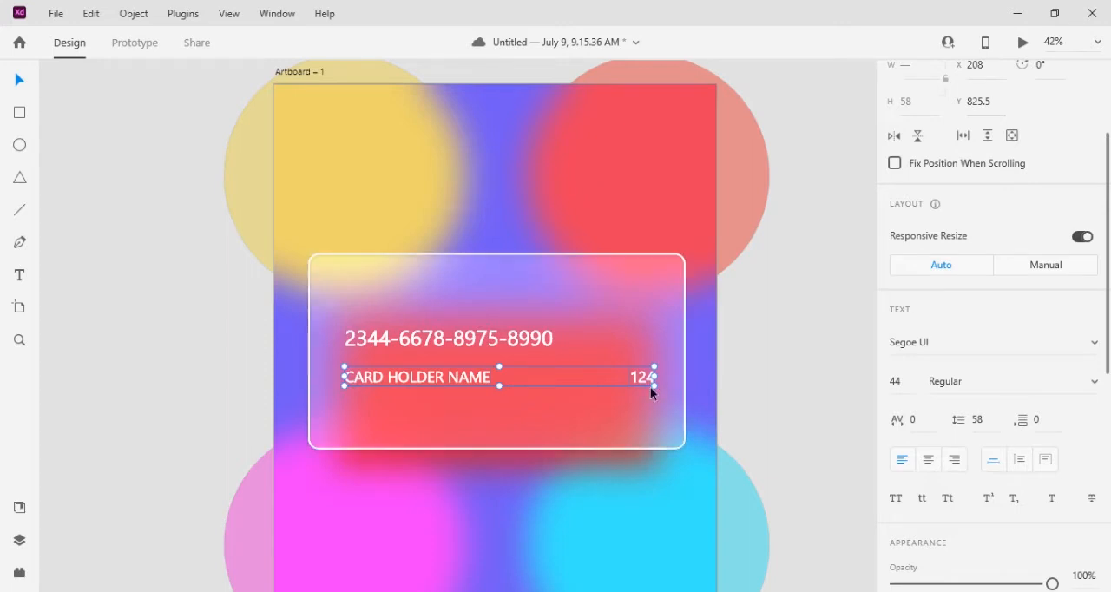
pyautogui.click(535, 342)
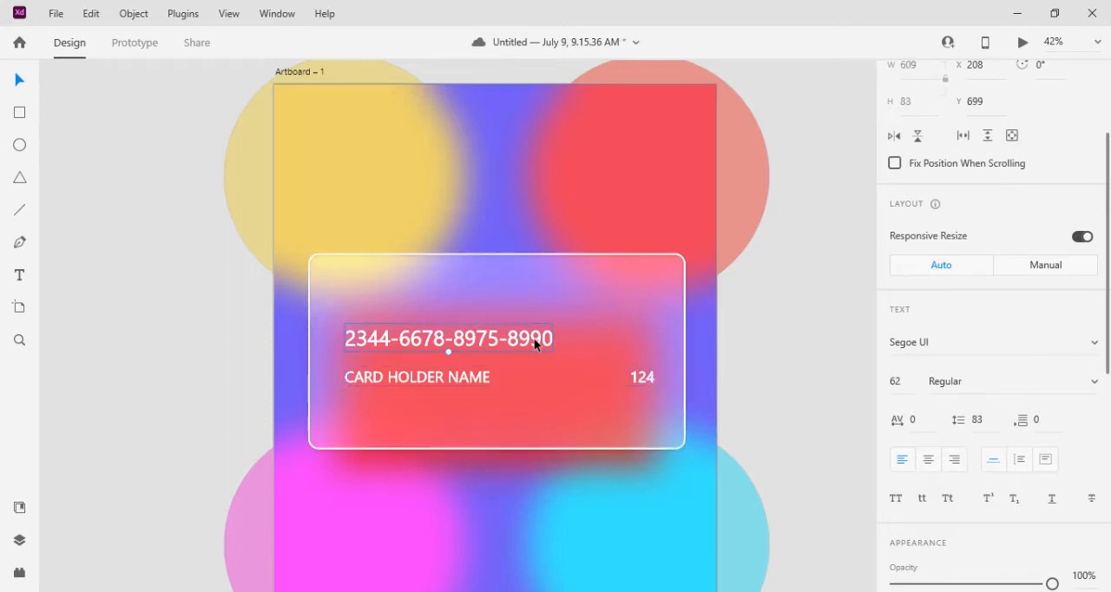
pyautogui.click(1094, 384)
pyautogui.click(951, 448)
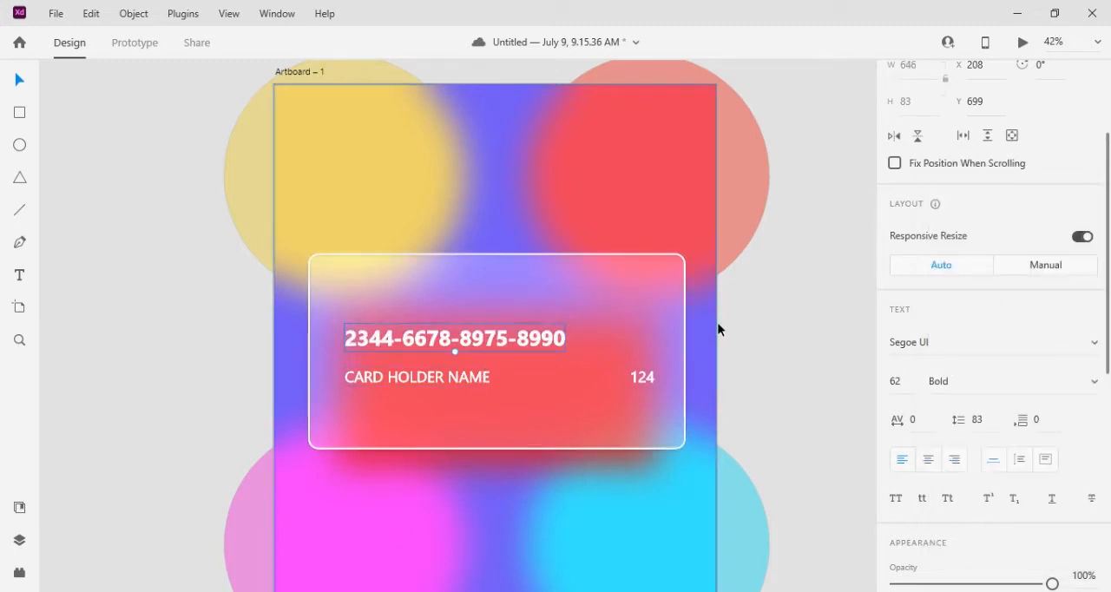
pyautogui.click(774, 376)
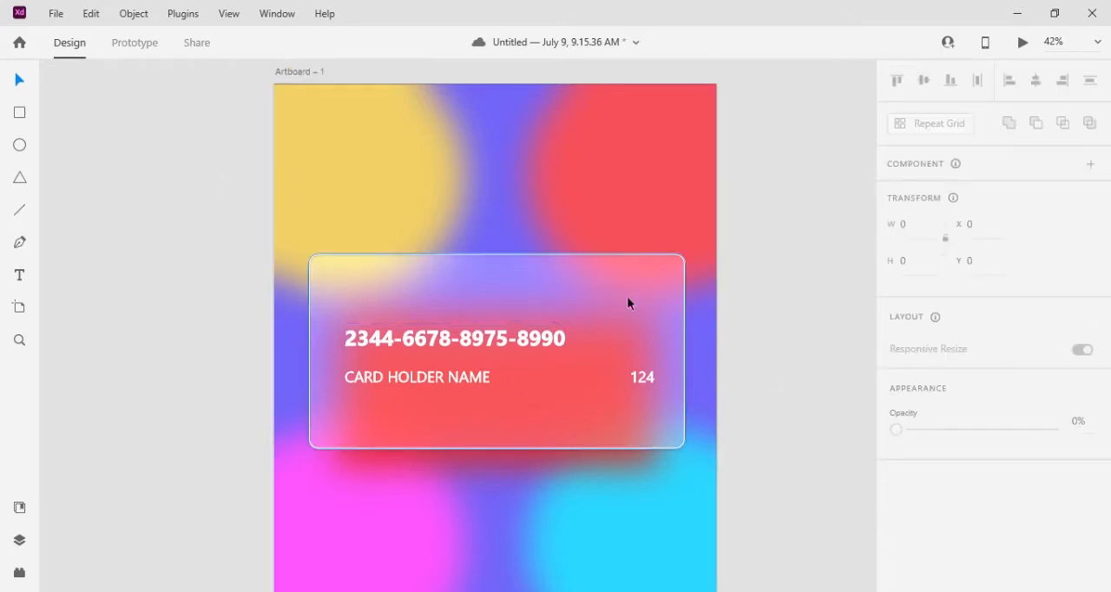
# Move CARD HOLDER NAME, the card number and the security code lower on the card, keeping the name and code on one line
pyautogui.moveTo(444, 384); pyautogui.dragTo(445, 404)
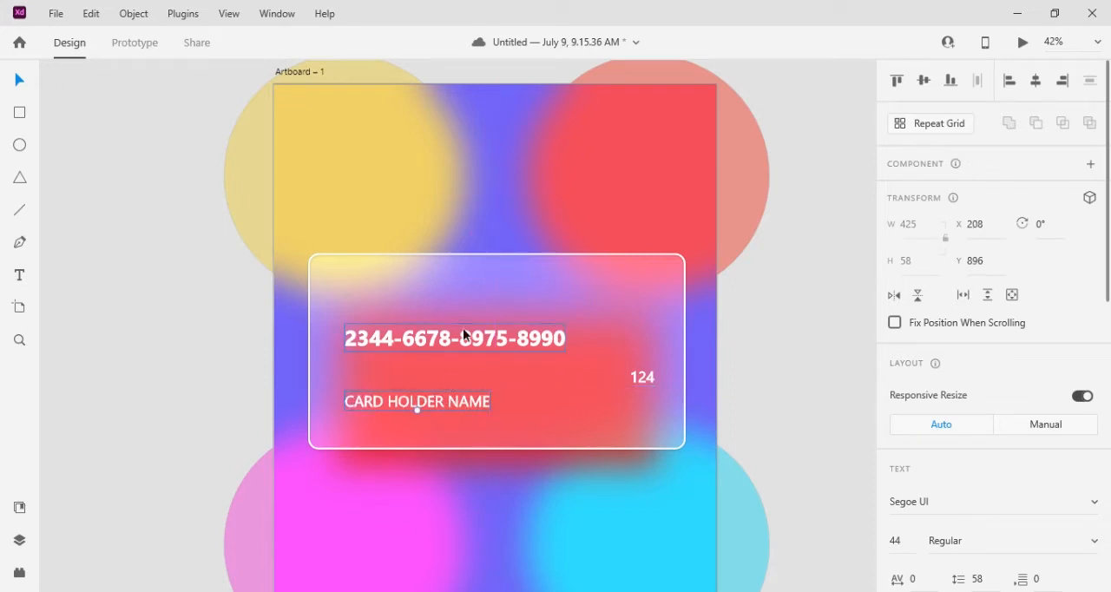
pyautogui.moveTo(461, 342)
pyautogui.mouseDown()
pyautogui.moveTo(449, 354)
pyautogui.moveTo(463, 354)
pyautogui.mouseUp()
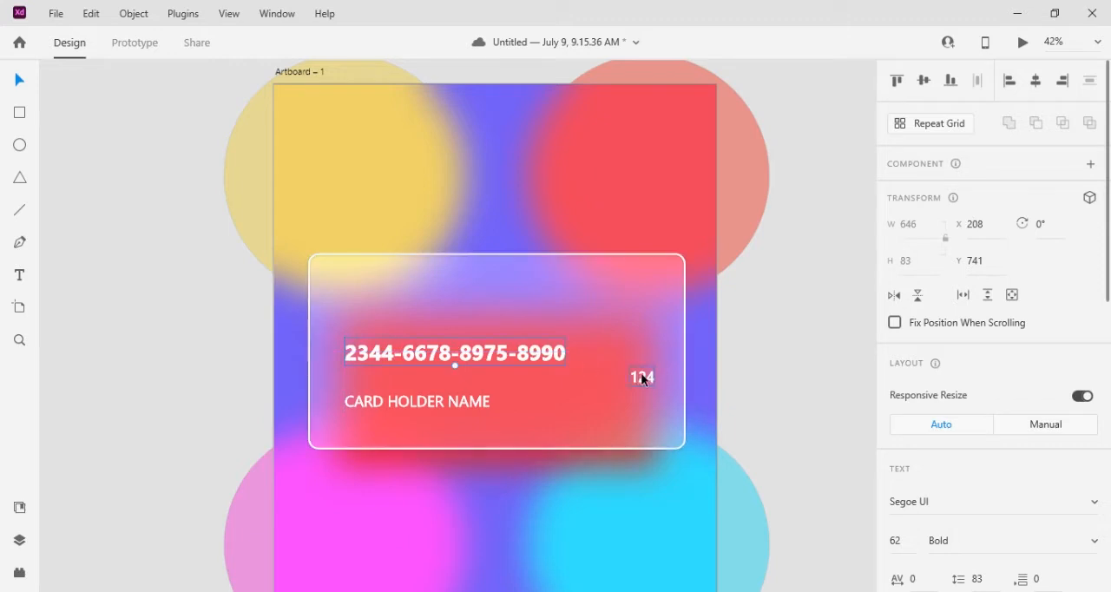
pyautogui.moveTo(640, 378); pyautogui.dragTo(638, 395)
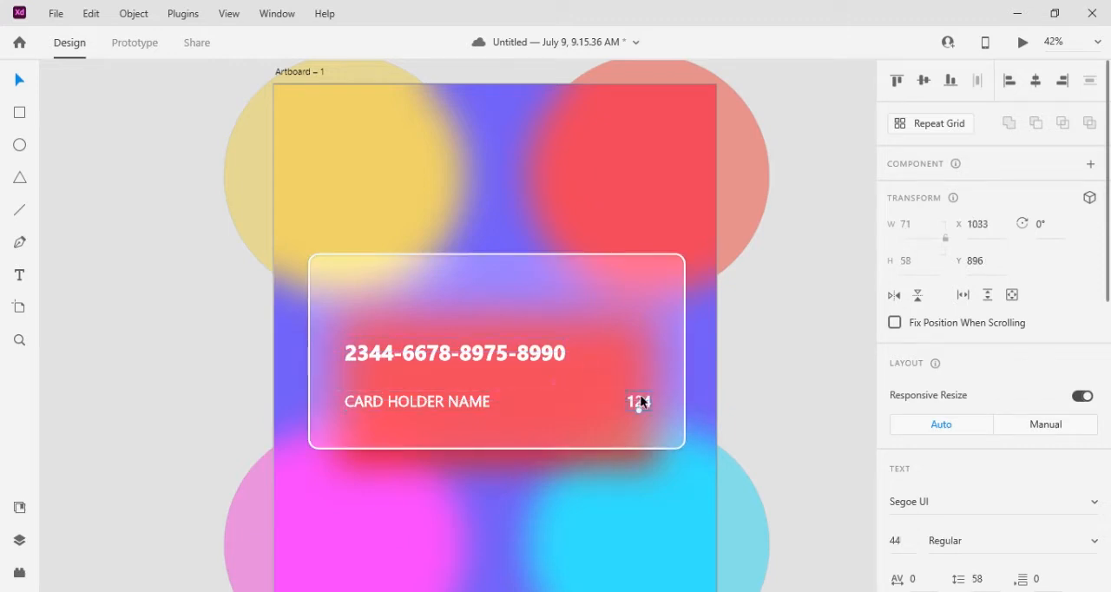
# Draw a circle about 119 by 119 in the card's upper-right area and duplicate it to the right so the two overlap
pyautogui.click(19, 145)
pyautogui.moveTo(604, 291); pyautogui.dragTo(644, 351)
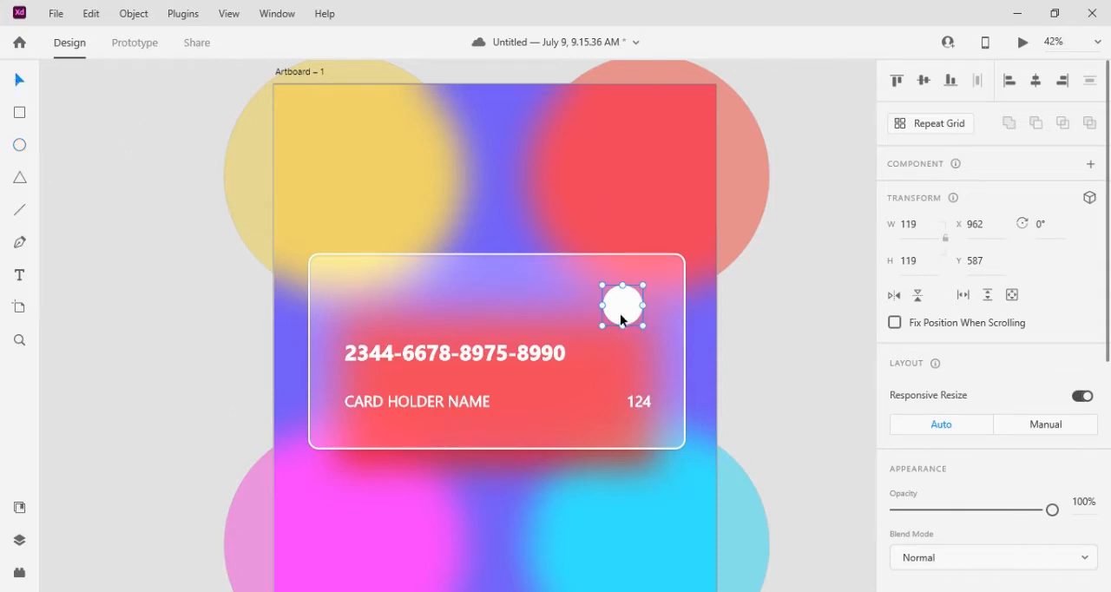
pyautogui.moveTo(632, 318); pyautogui.dragTo(650, 320)
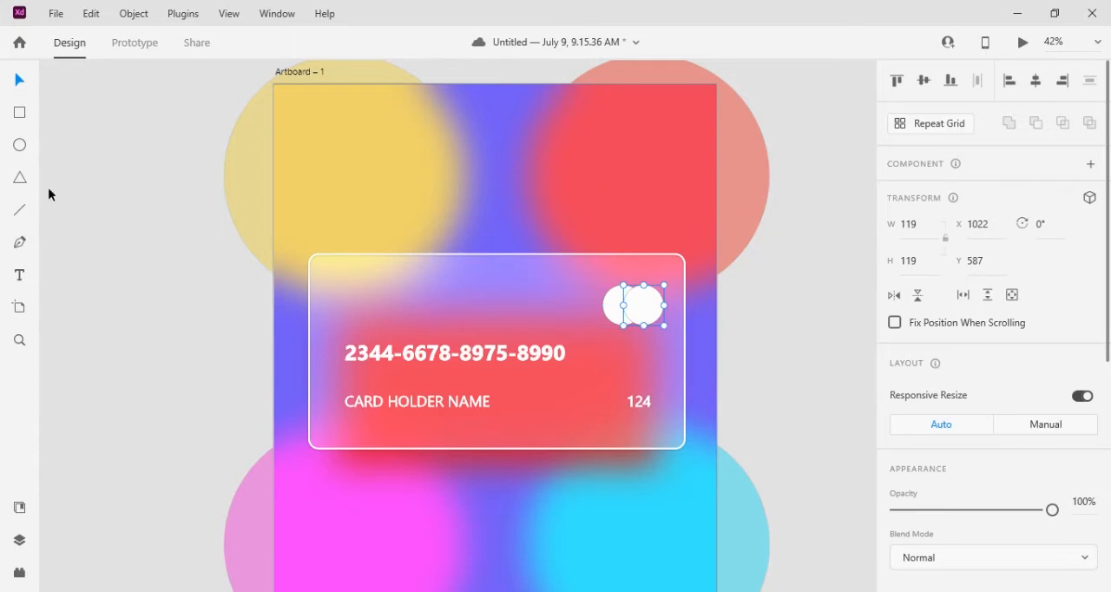
# Fill the right-hand circle with yellow #F3E411
pyautogui.scroll(-4, 1039, 482)
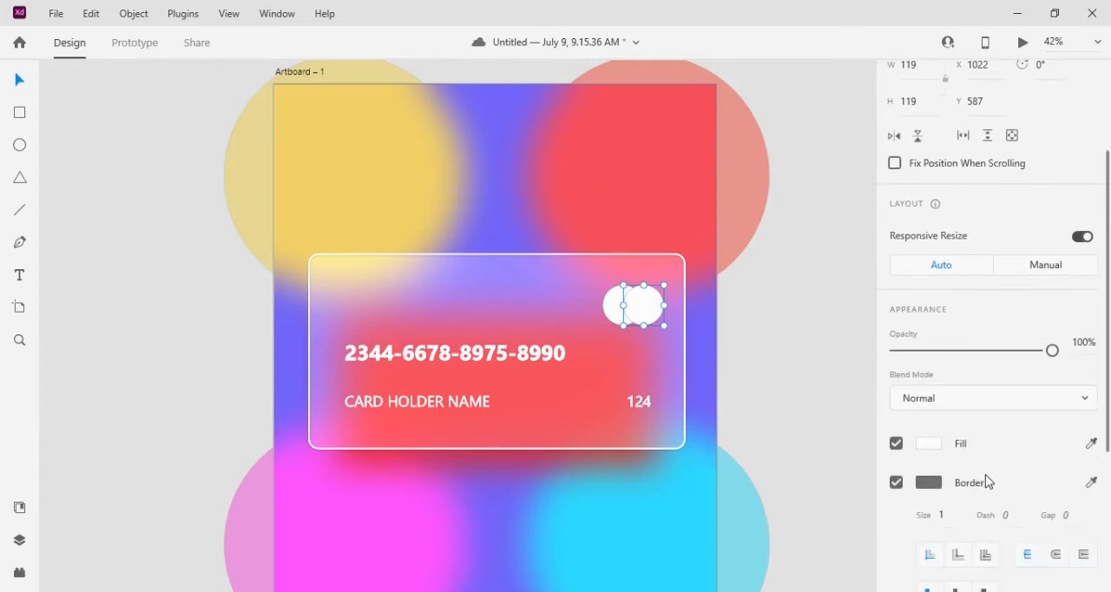
pyautogui.click(931, 446)
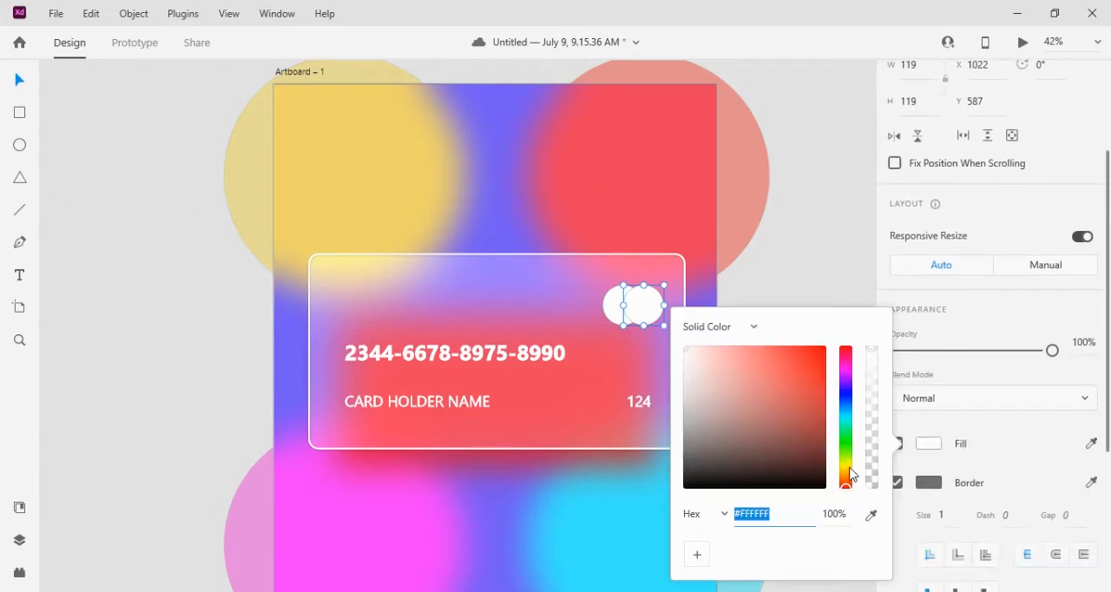
pyautogui.click(849, 469)
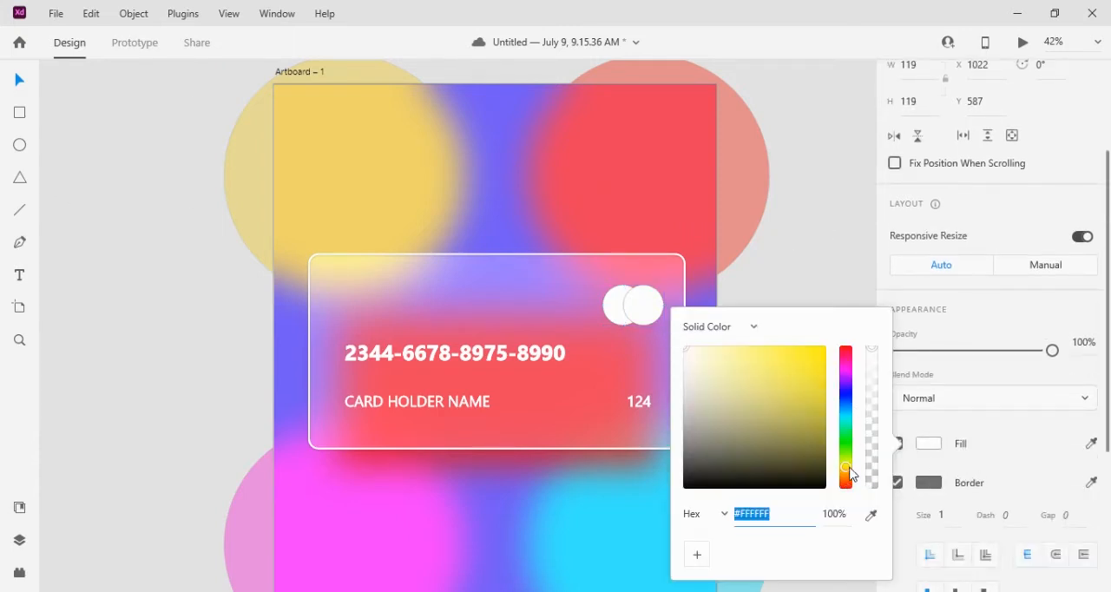
pyautogui.click(817, 358)
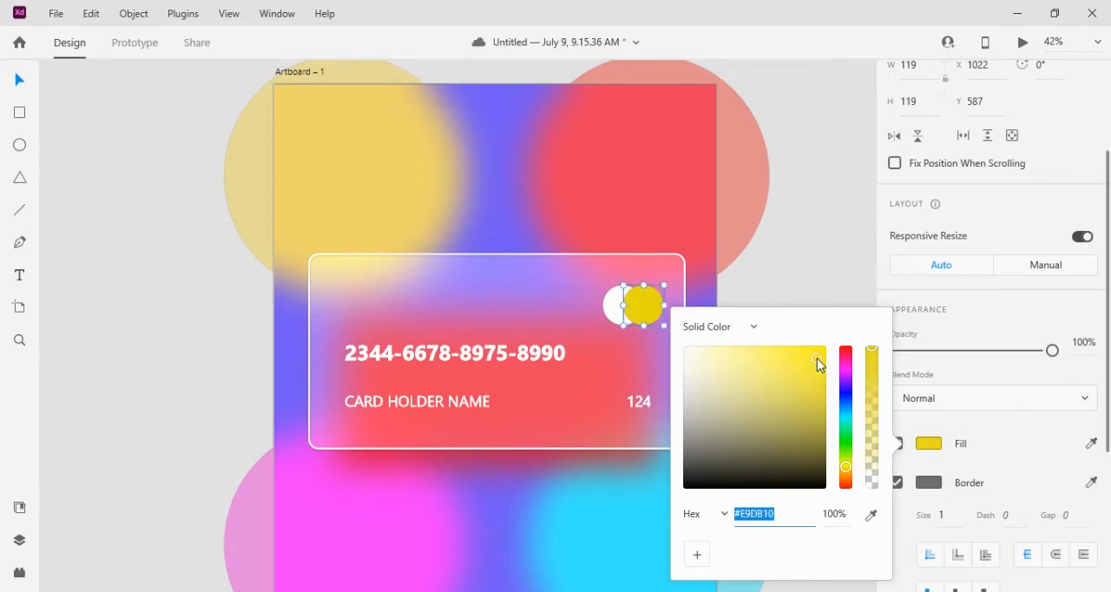
pyautogui.moveTo(817, 358); pyautogui.dragTo(817, 354)
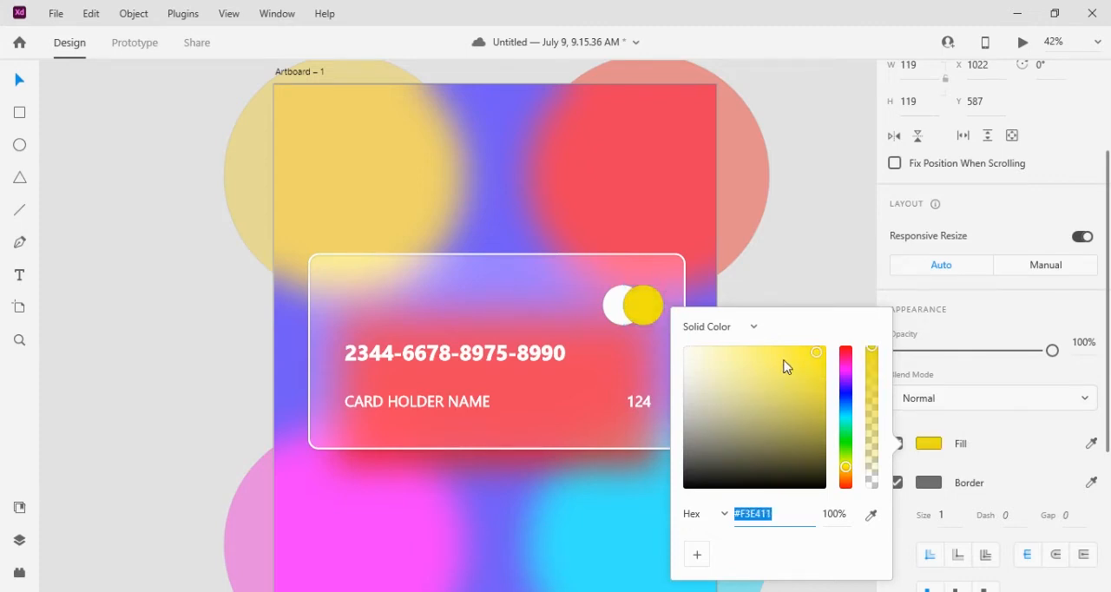
# Fill the left-hand circle with red #F20A0A
pyautogui.click(619, 326)
pyautogui.click(620, 323)
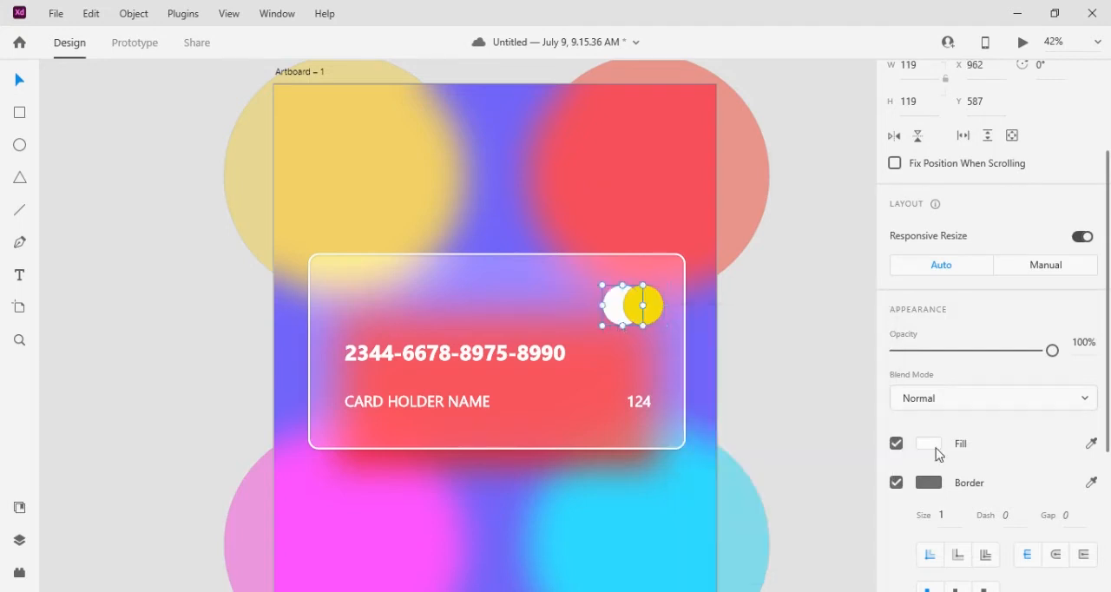
pyautogui.click(931, 445)
pyautogui.click(820, 351)
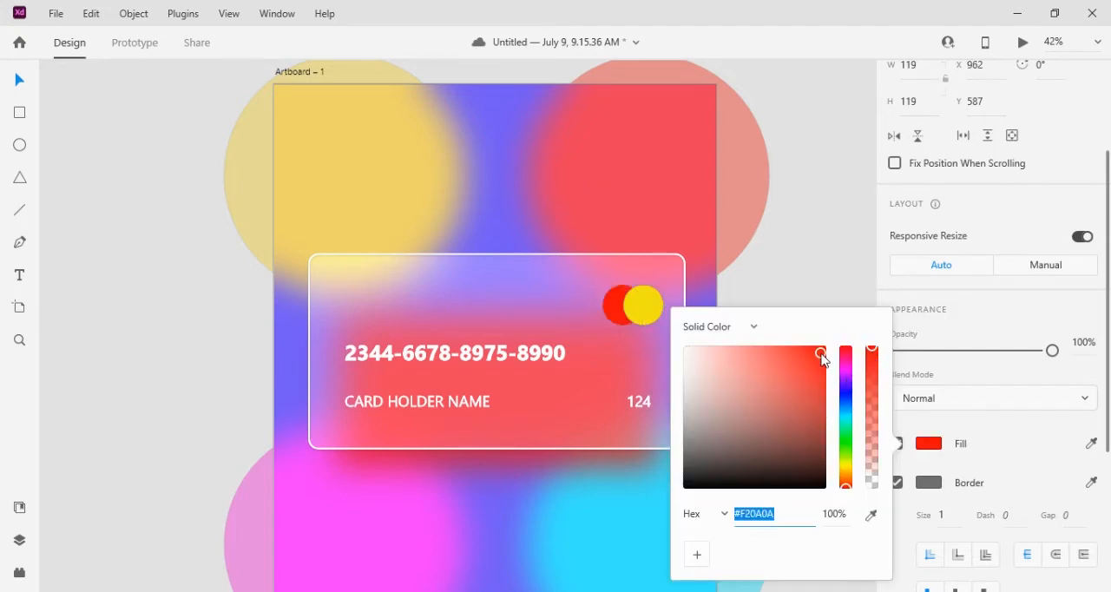
# Remove the border from both the red and the yellow circle
pyautogui.click(620, 315)
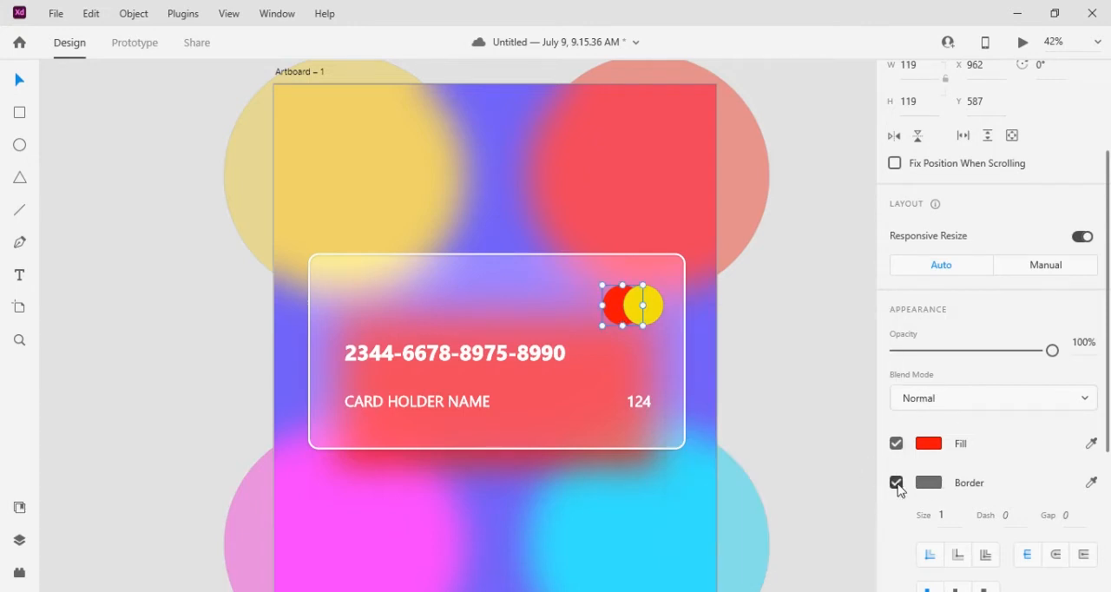
pyautogui.click(897, 482)
pyautogui.click(645, 306)
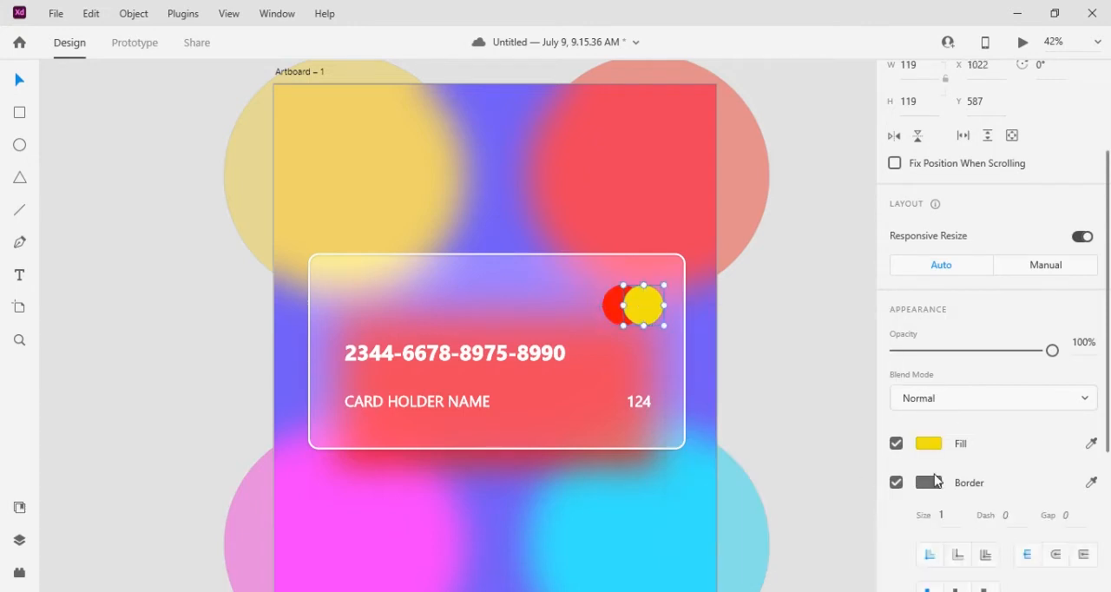
pyautogui.click(897, 483)
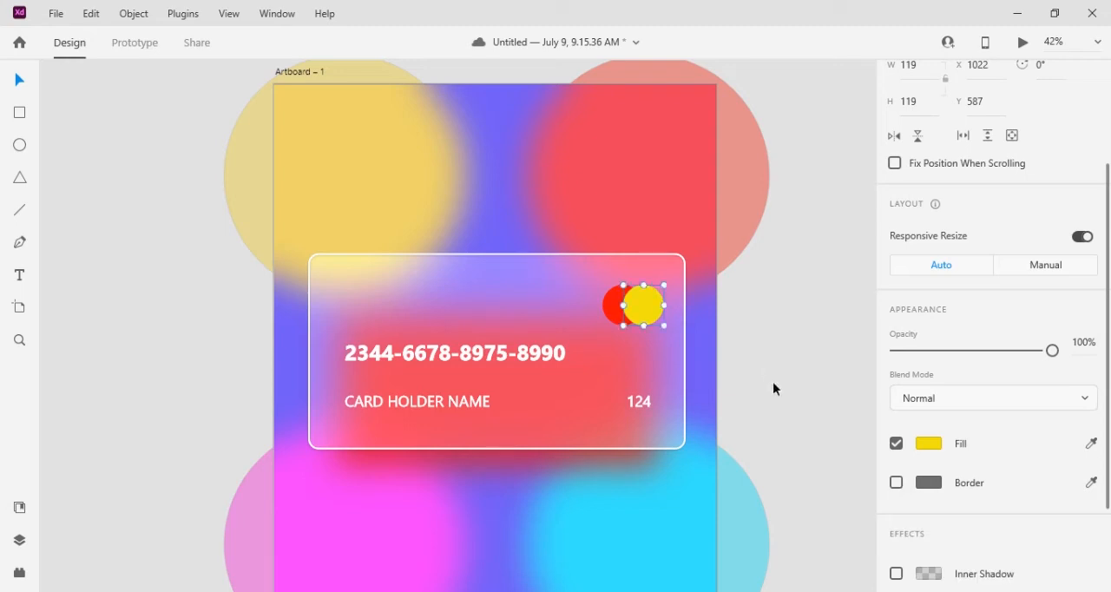
# Move the red and yellow circles together slightly up and right, closer to the card's upper-right corner
pyautogui.scroll(-5, 773, 383)
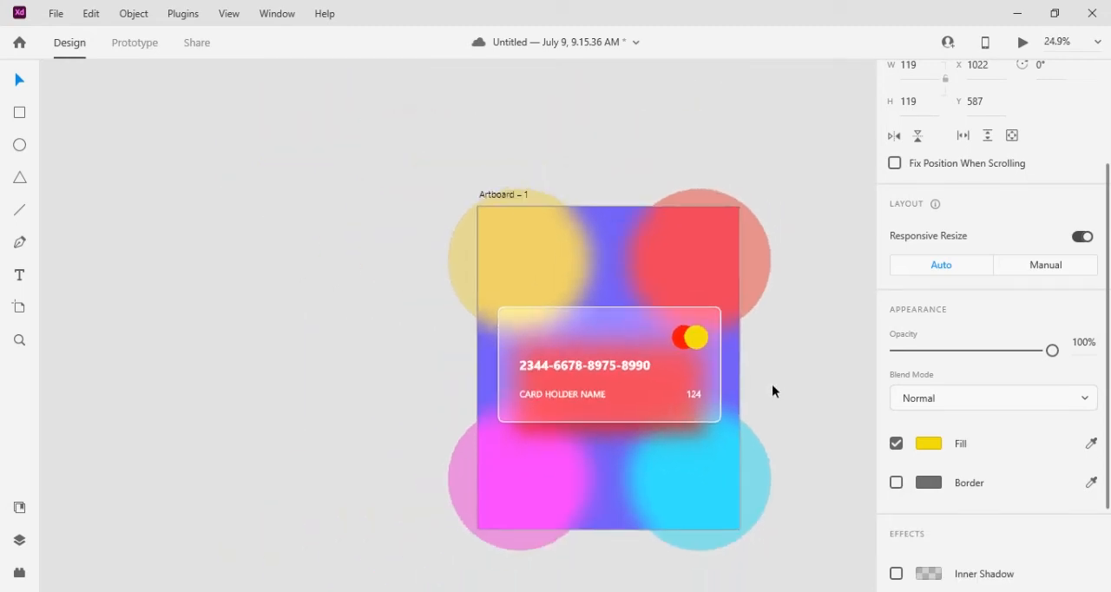
pyautogui.keyDown('shift'); pyautogui.click(680, 344); pyautogui.keyUp('shift')
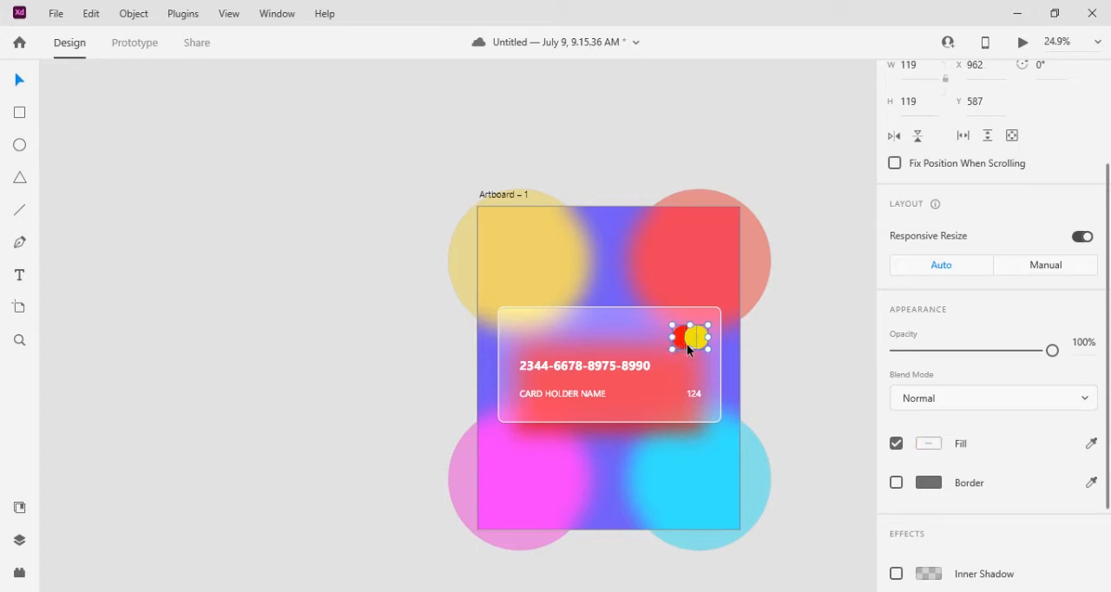
pyautogui.moveTo(689, 346); pyautogui.dragTo(694, 339)
pyautogui.hotkey('ctrl', 'z')
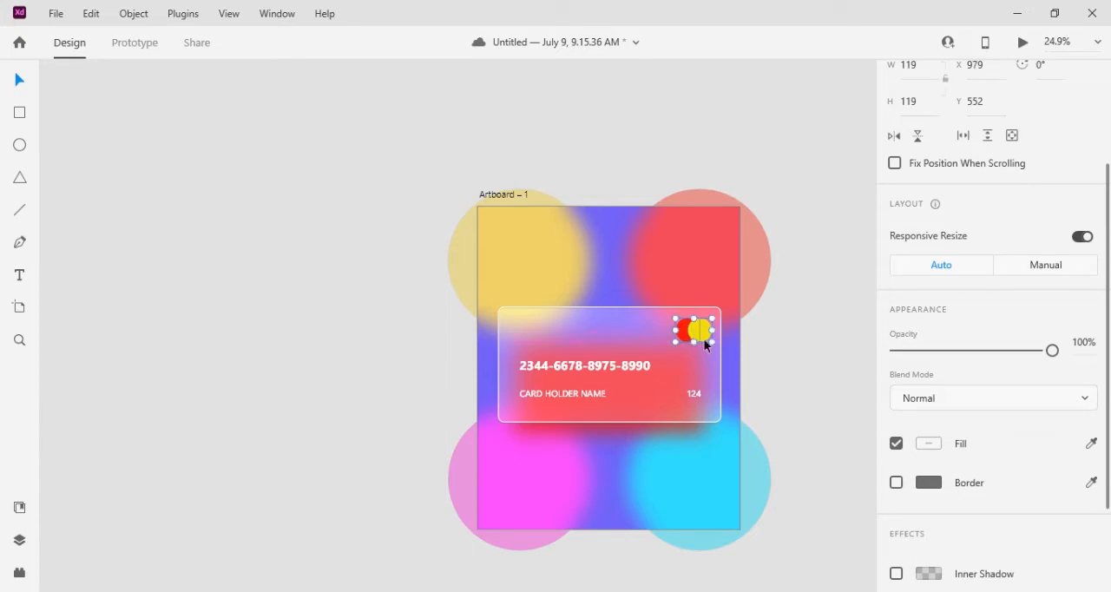
pyautogui.click(771, 350)
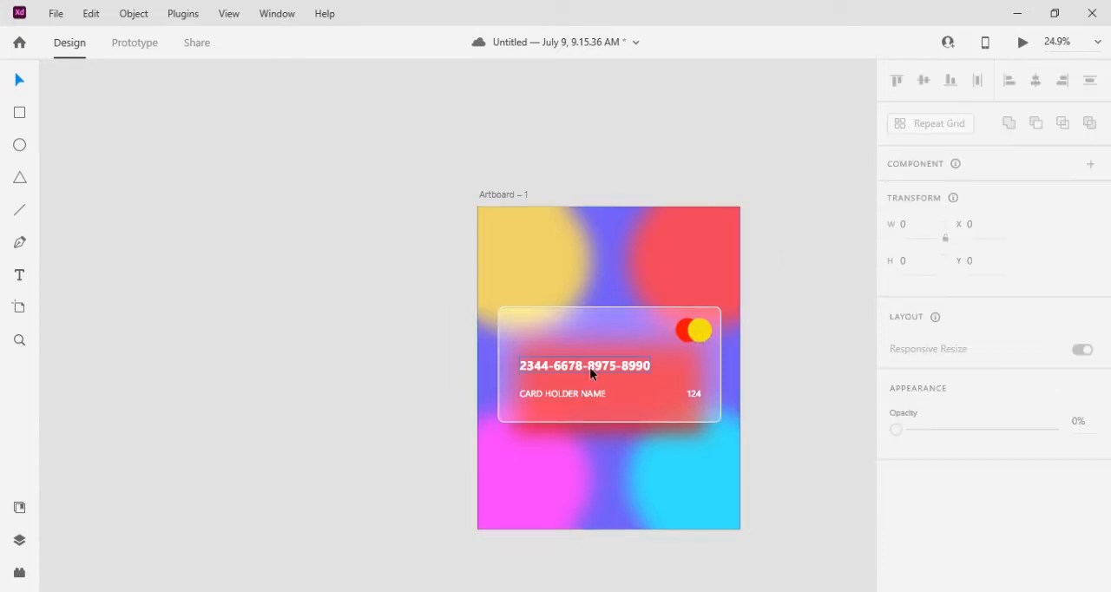
# Shift the card number, CARD HOLDER NAME and security code texts slightly up on the card
pyautogui.moveTo(591, 373); pyautogui.dragTo(582, 390)
pyautogui.click(585, 396)
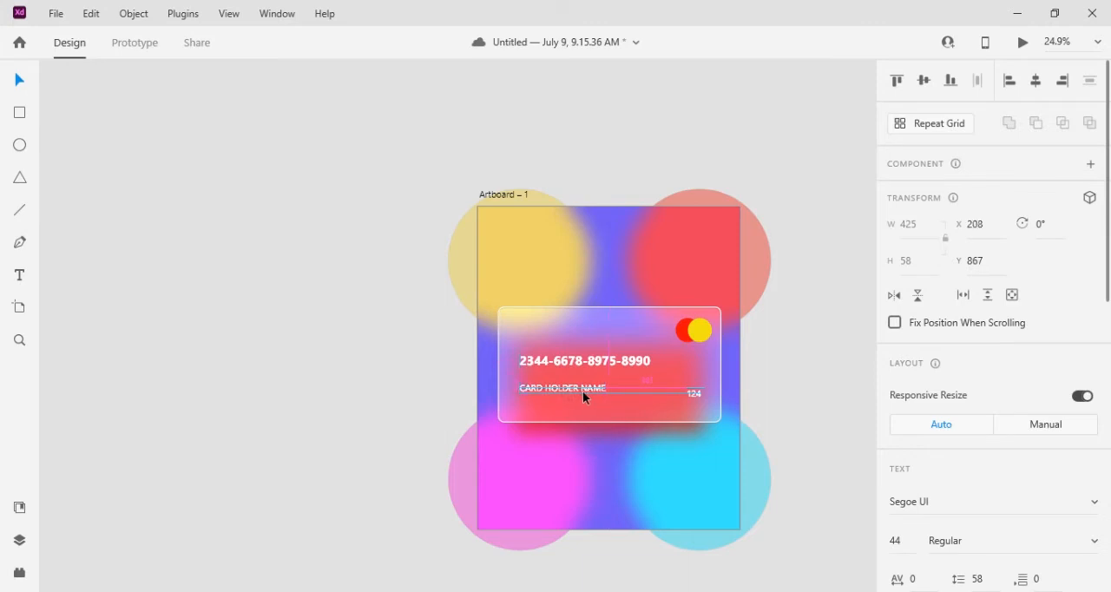
pyautogui.click(688, 391)
pyautogui.moveTo(689, 390); pyautogui.dragTo(690, 387)
pyautogui.click(753, 389)
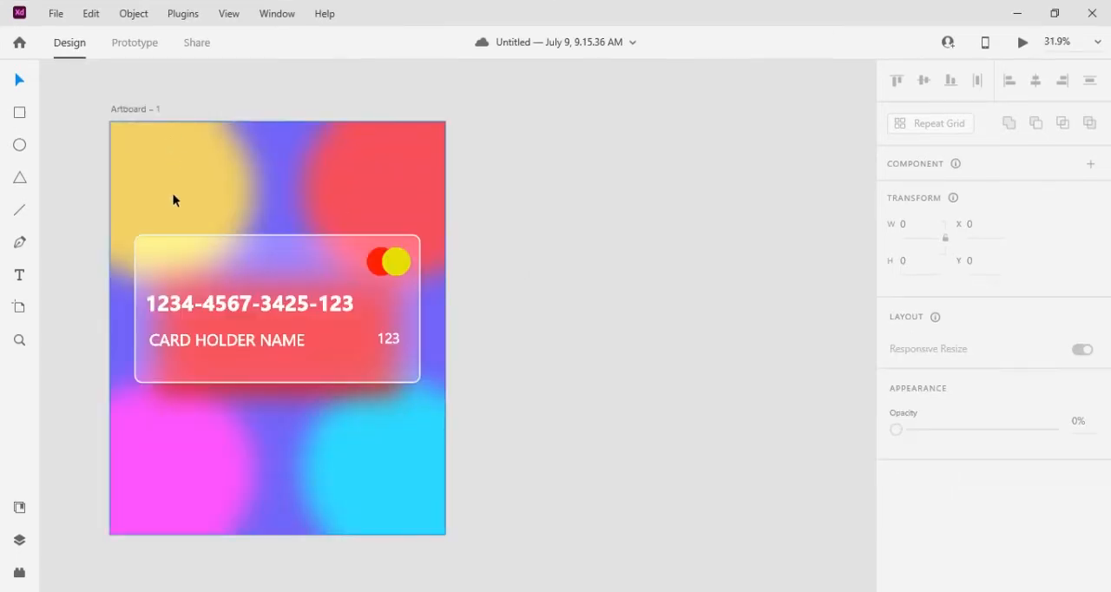
pyautogui.click(267, 258)
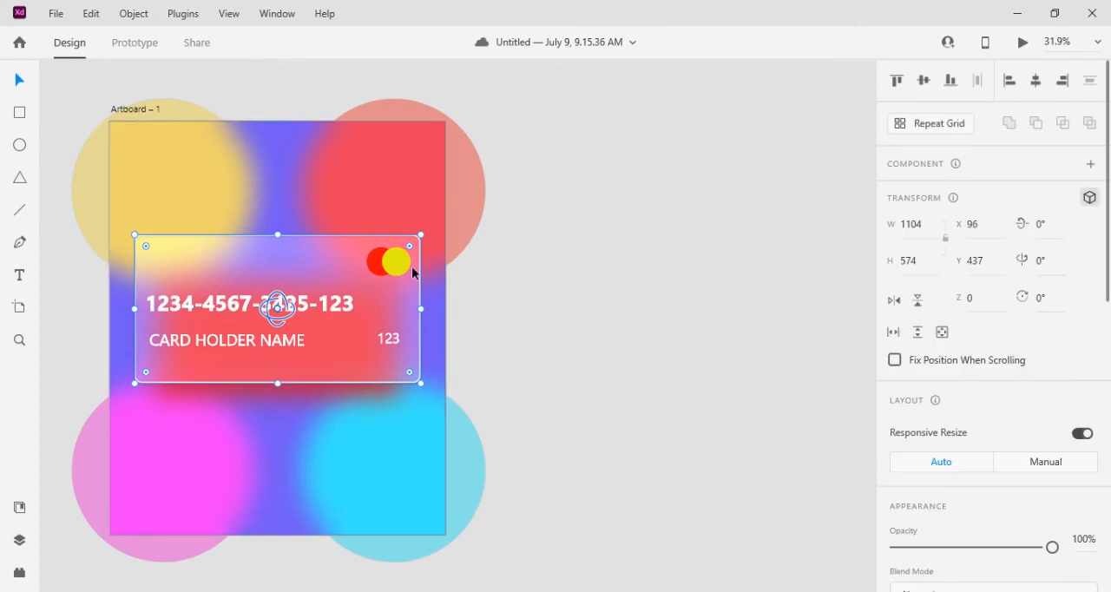
pyautogui.click(1089, 197)
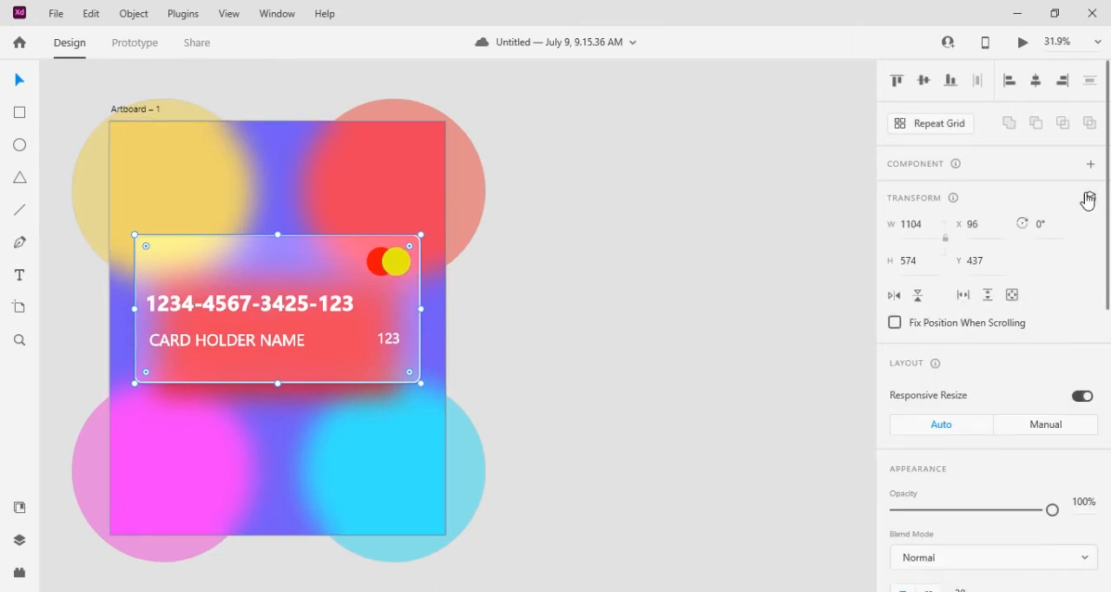
pyautogui.doubleClick(401, 271)
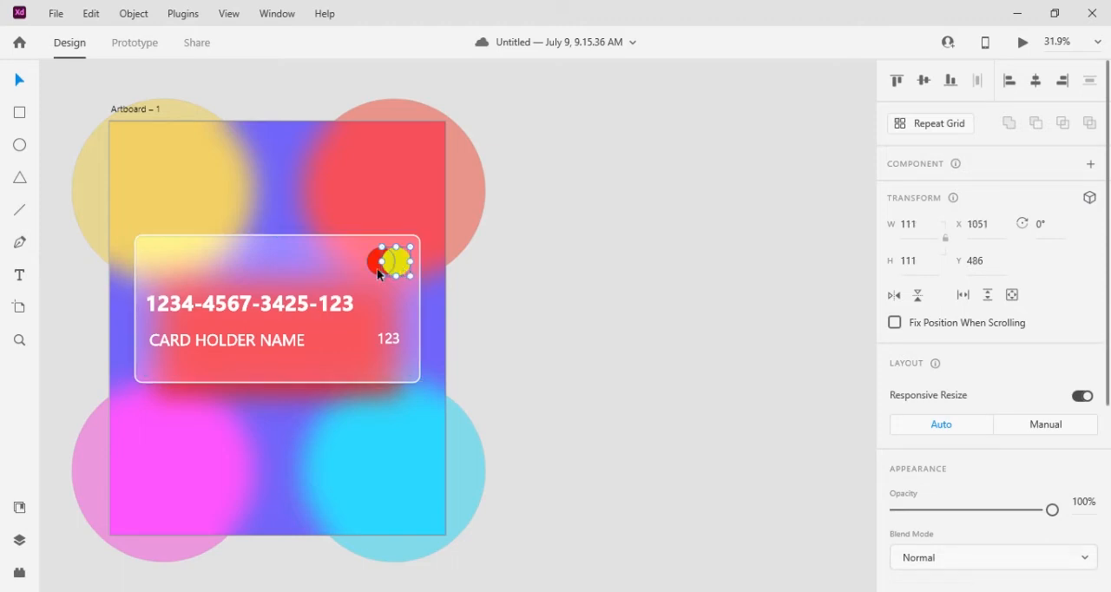
# Group the logo circles, card texts, glass panel and blurred red shape behind it into one card group
pyautogui.keyDown('shift'); pyautogui.click(377, 266); pyautogui.keyUp('shift')
pyautogui.keyDown('shift'); pyautogui.click(299, 300); pyautogui.keyUp('shift')
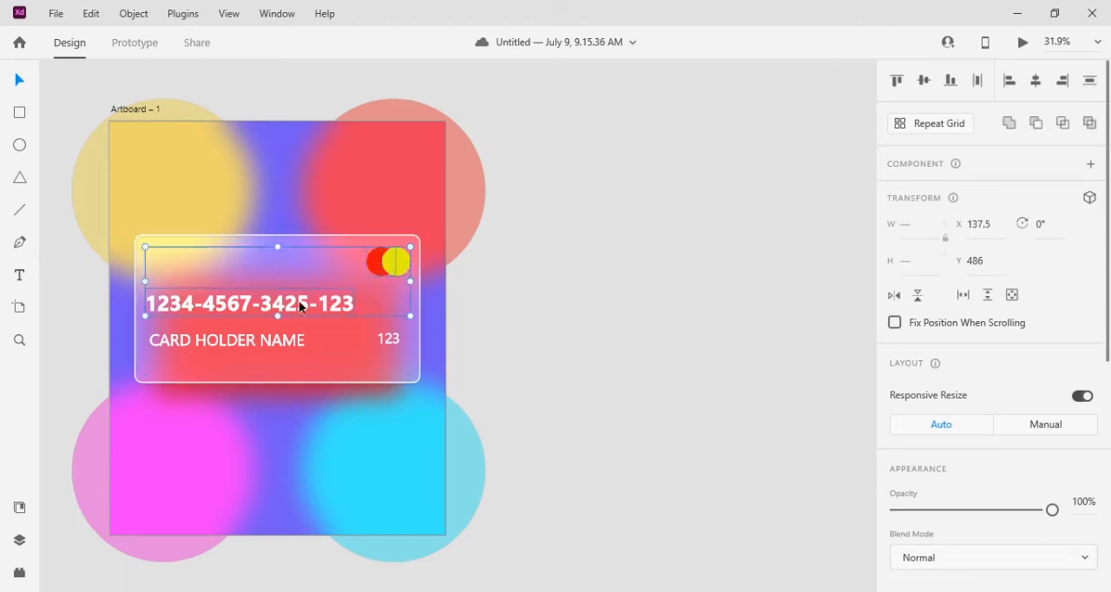
pyautogui.keyDown('shift'); pyautogui.click(280, 346); pyautogui.keyUp('shift')
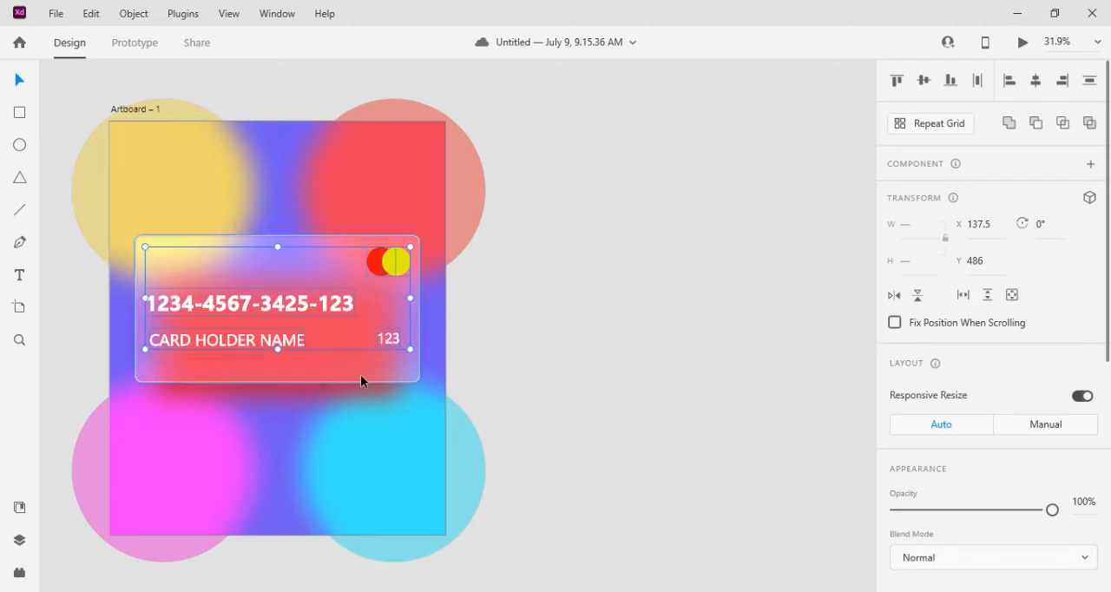
pyautogui.keyDown('shift'); pyautogui.click(360, 376); pyautogui.keyUp('shift')
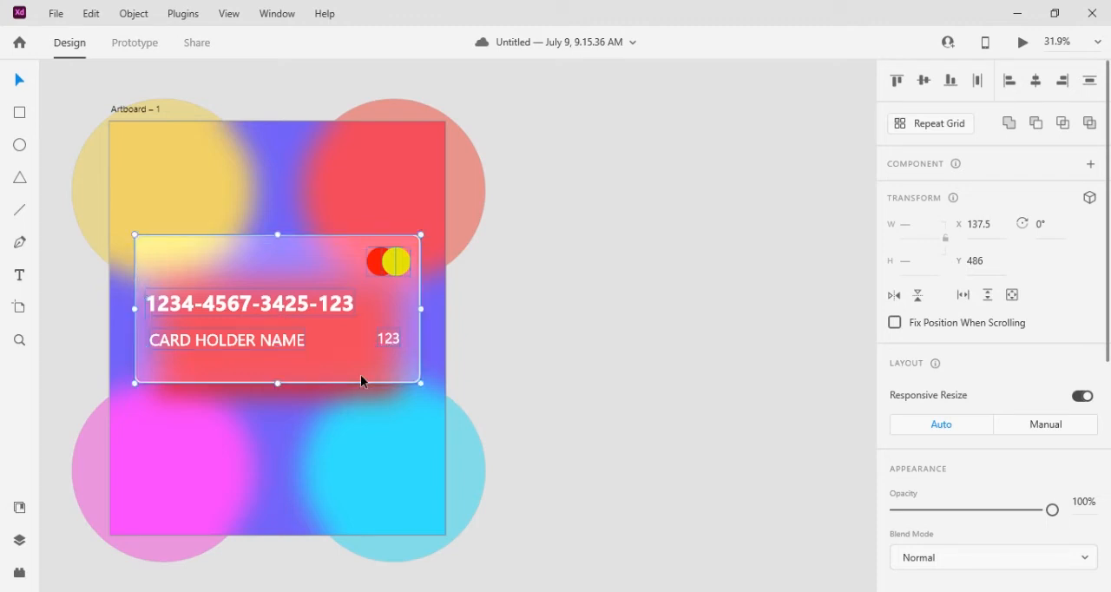
pyautogui.keyDown('shift'); pyautogui.click(249, 395); pyautogui.keyUp('shift')
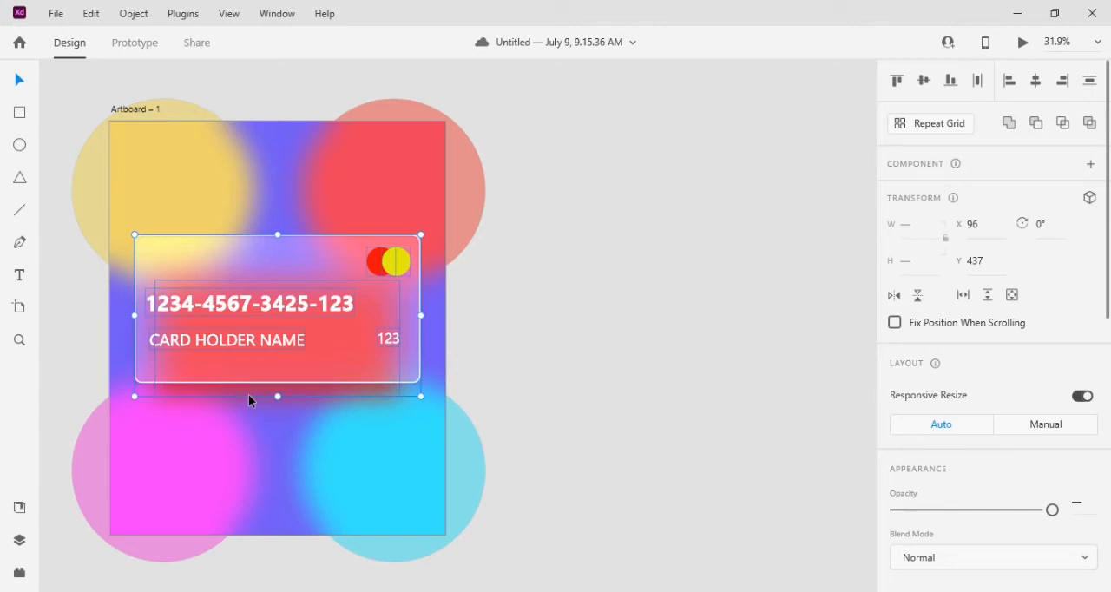
pyautogui.rightClick(324, 341)
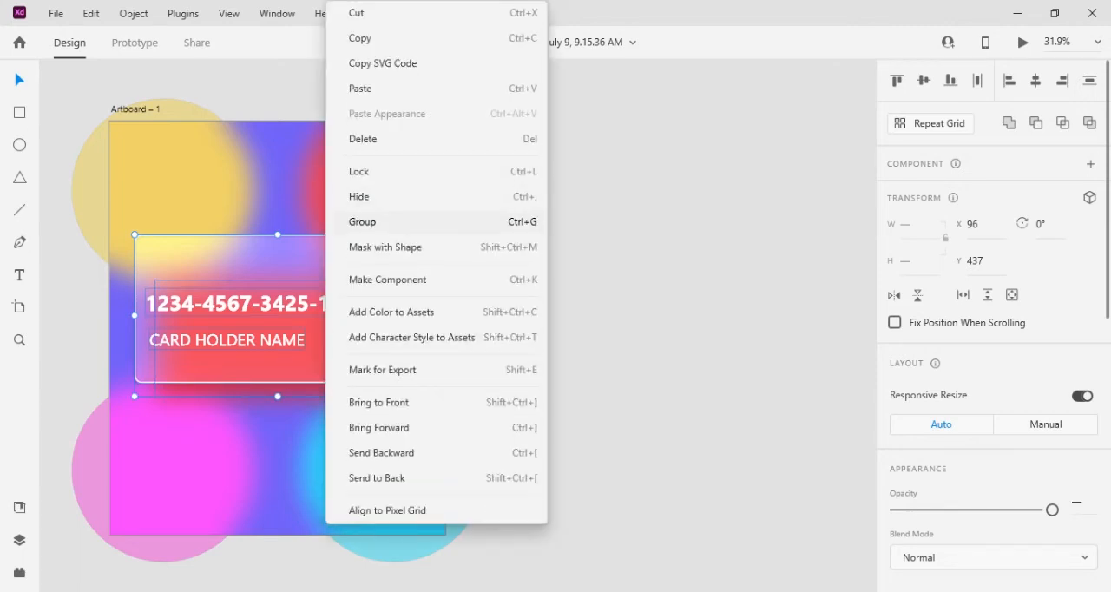
pyautogui.click(364, 222)
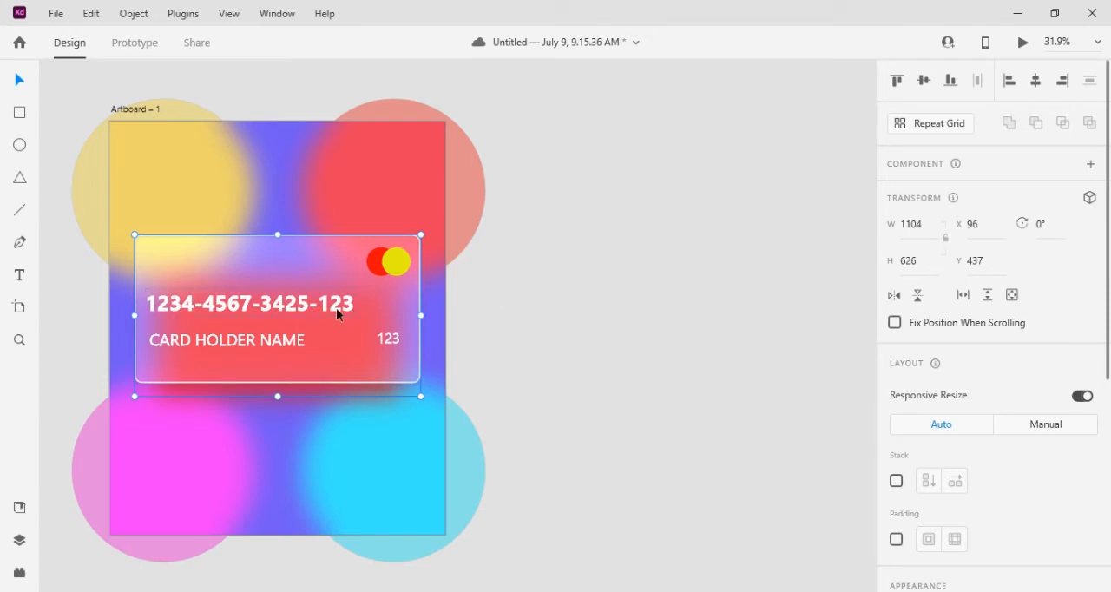
# Move the card group to about X 101, Y 495, near the middle of the artboard
pyautogui.moveTo(338, 313); pyautogui.dragTo(531, 296)
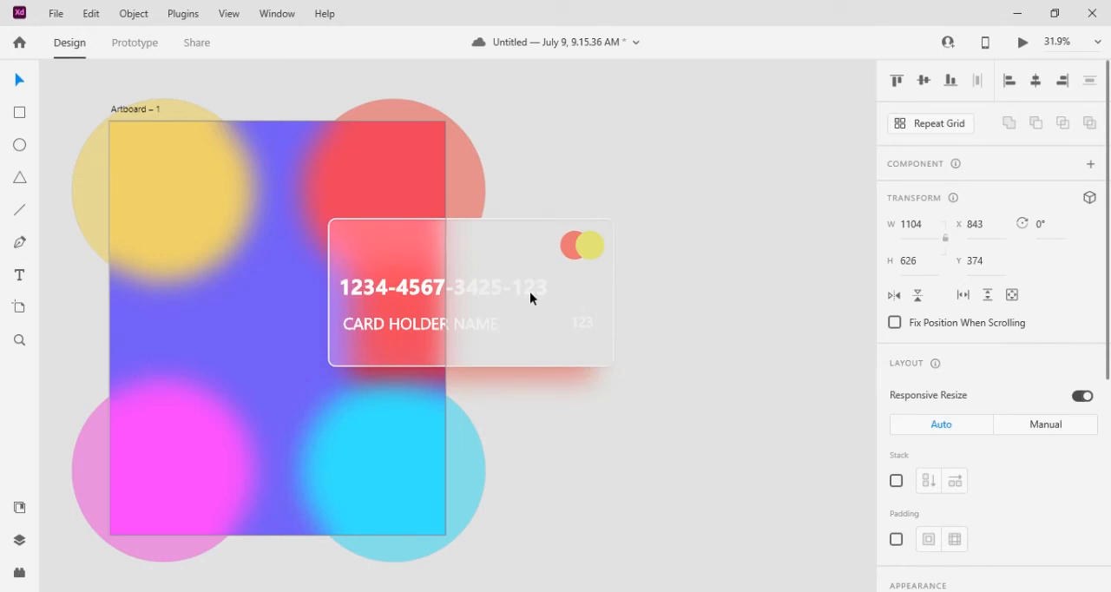
pyautogui.moveTo(530, 292); pyautogui.dragTo(334, 328)
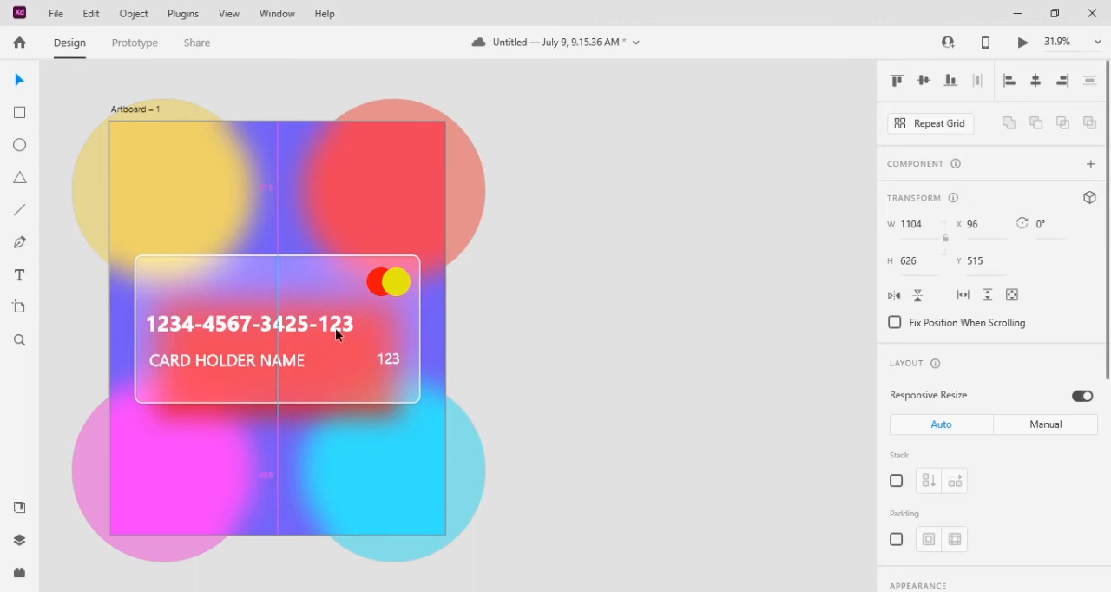
pyautogui.moveTo(336, 328); pyautogui.dragTo(338, 325)
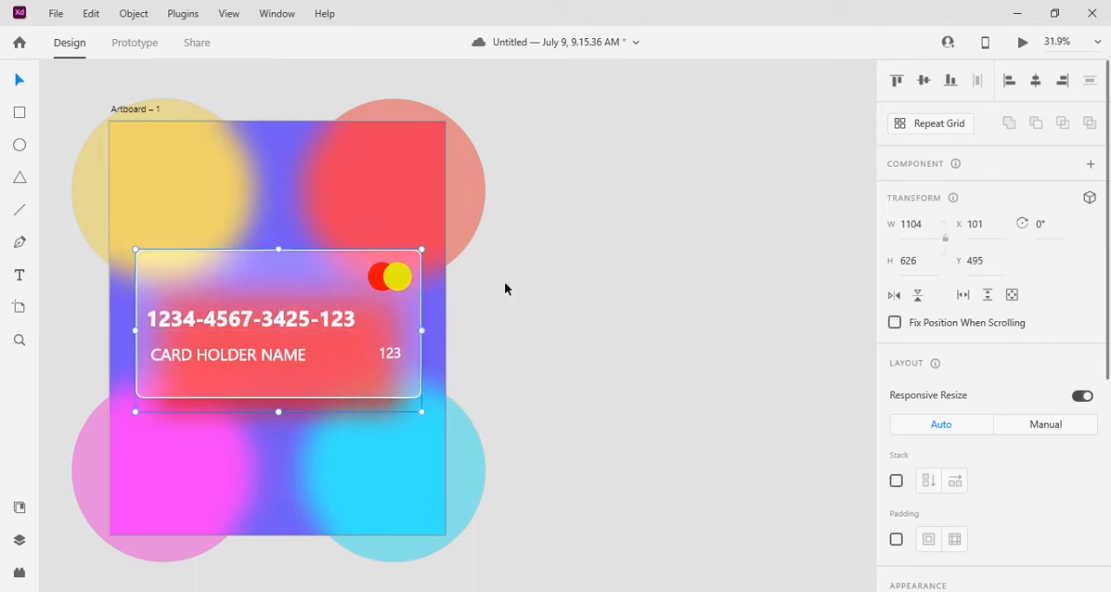
pyautogui.click(505, 280)
# Duplicate Artboard – 1 with its contents and duplicate the card group in place on the new Artboard – 2
pyautogui.click(136, 111)
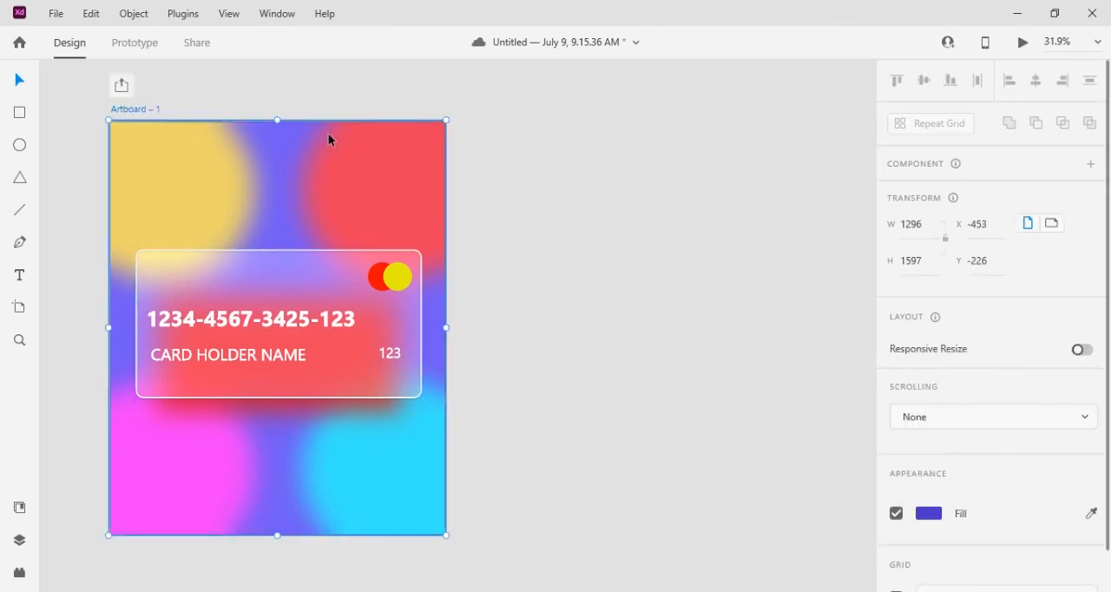
pyautogui.hotkey('ctrl', 'd')
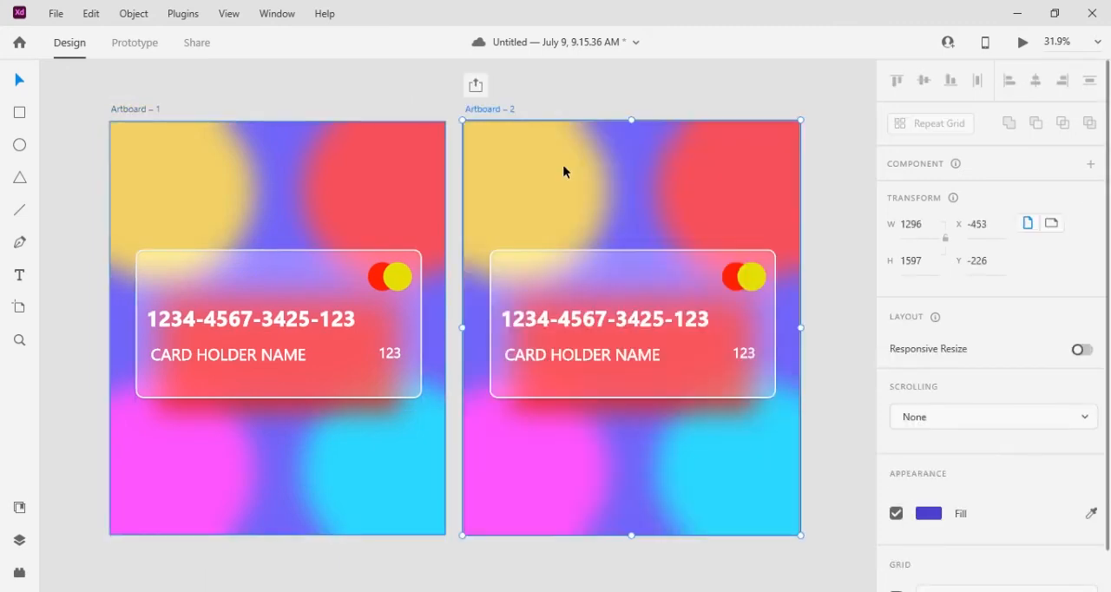
pyautogui.click(690, 284)
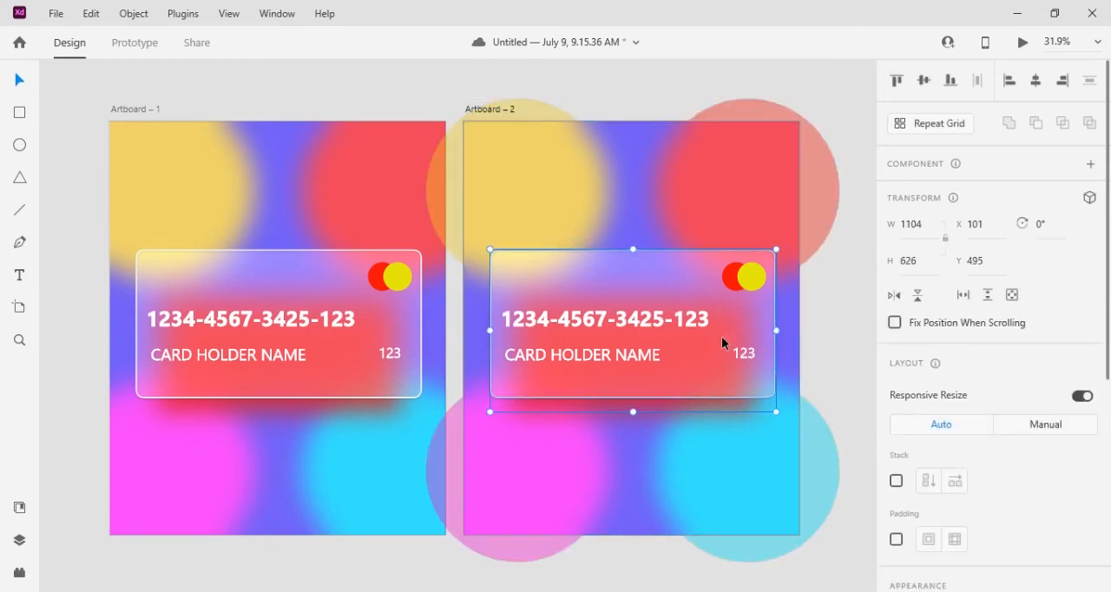
pyautogui.hotkey('ctrl', 'd')
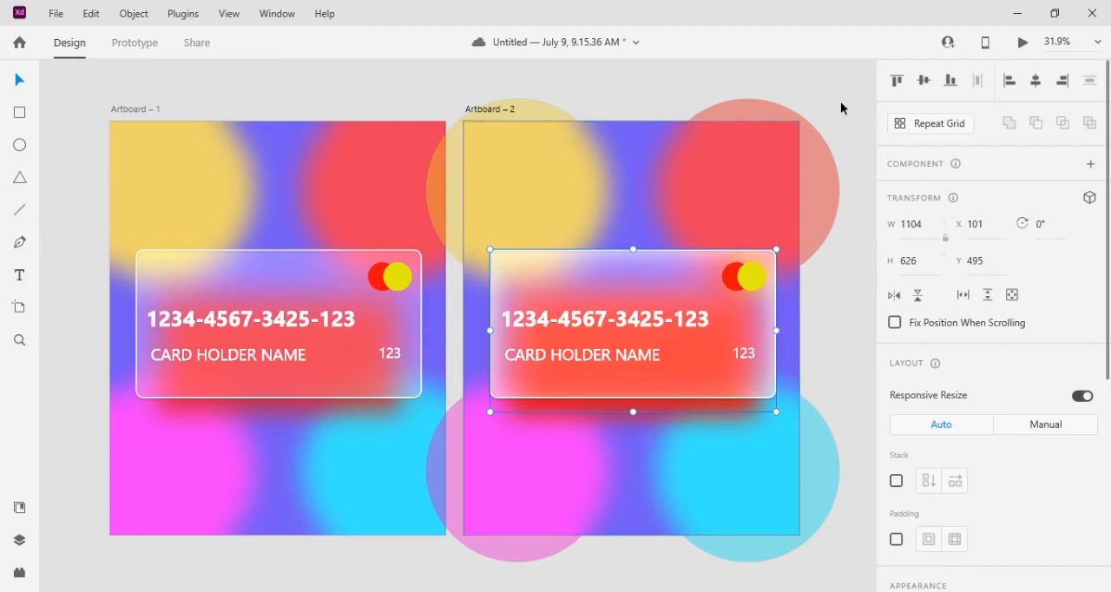
# Try to align the duplicated card group to the vertical middle of Artboard – 2
pyautogui.click(927, 90)
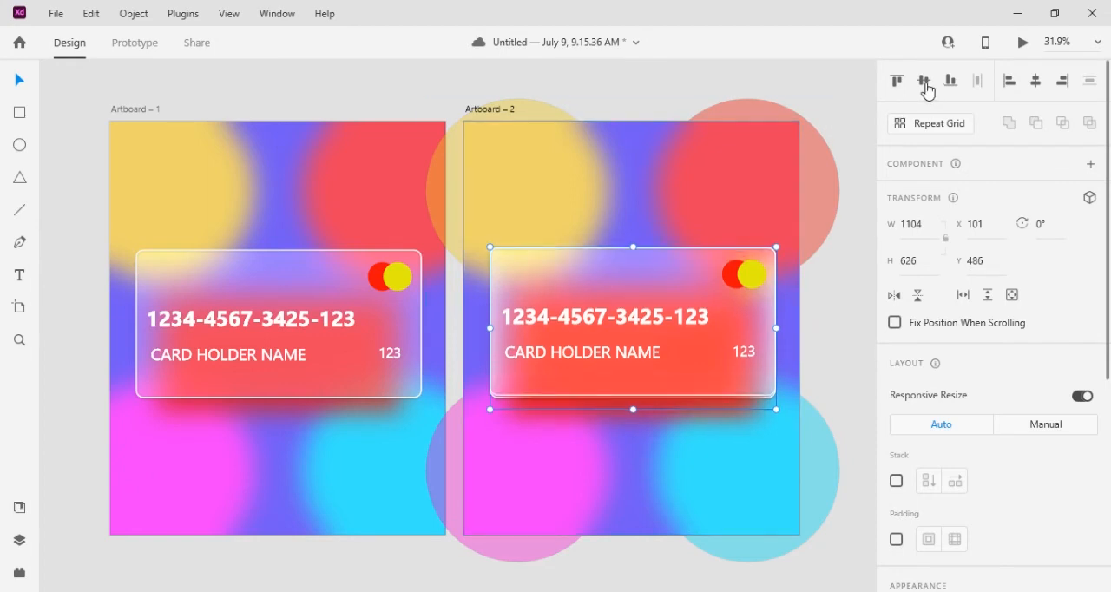
pyautogui.moveTo(880, 173)
pyautogui.moveTo(672, 305); pyautogui.dragTo(672, 308)
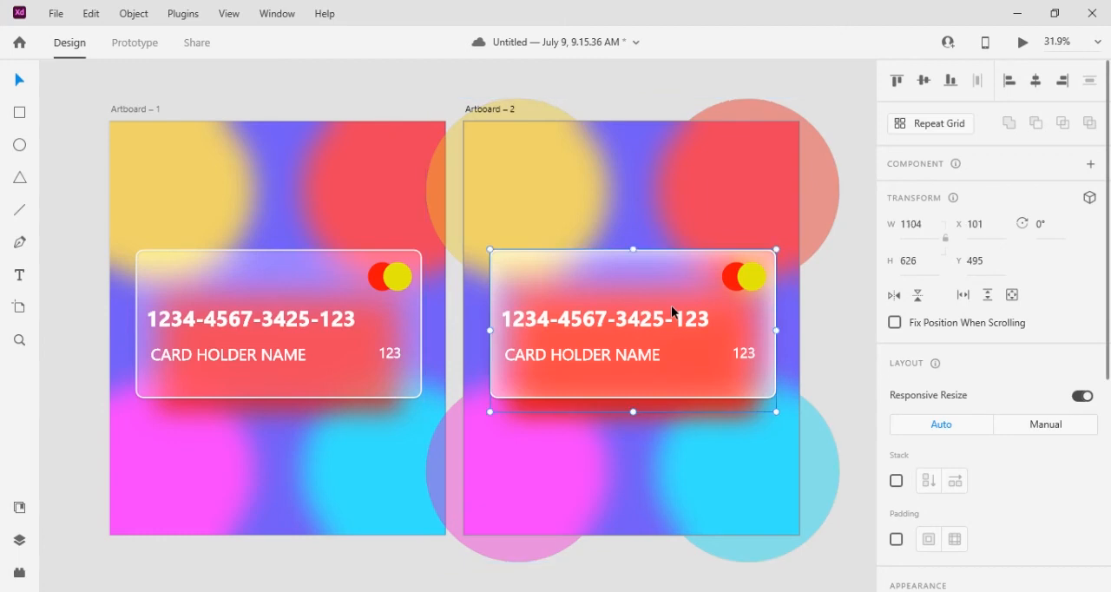
# Turn on 3D transforms for the card group on Artboard – 2
pyautogui.click(1090, 199)
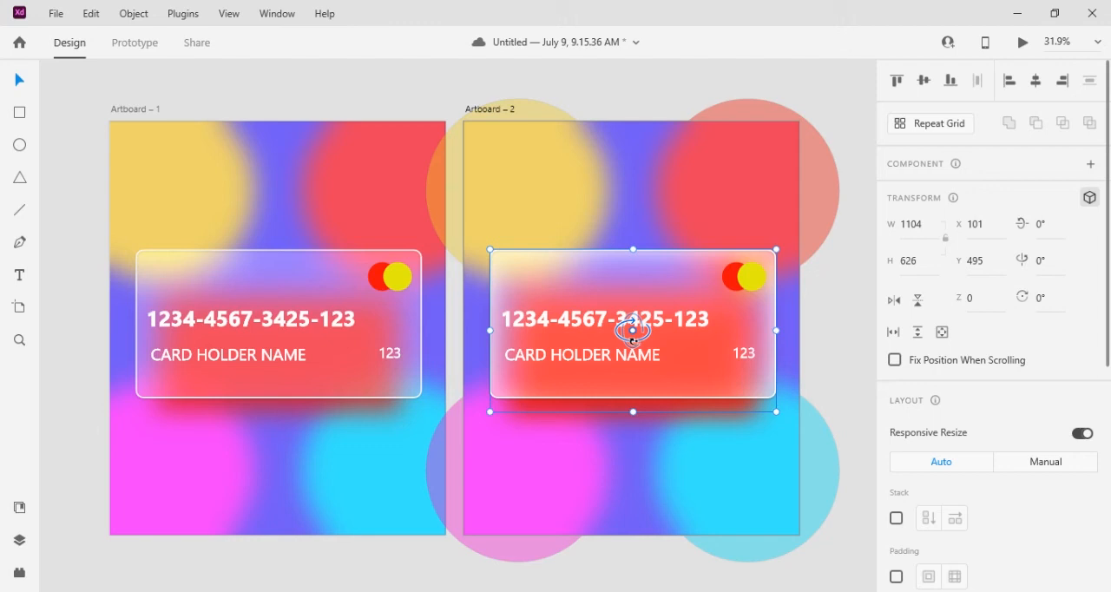
# Try rotating the two overlapping cards on Artboard – 2 around their Y axis and undo the rotations
pyautogui.moveTo(633, 335); pyautogui.dragTo(669, 352)
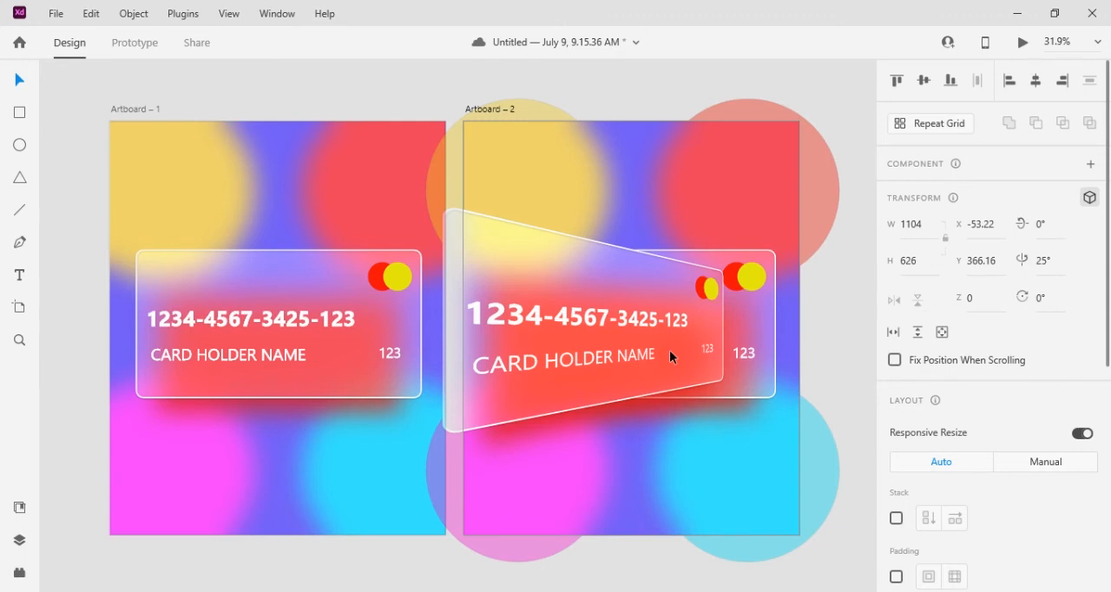
pyautogui.click(764, 313)
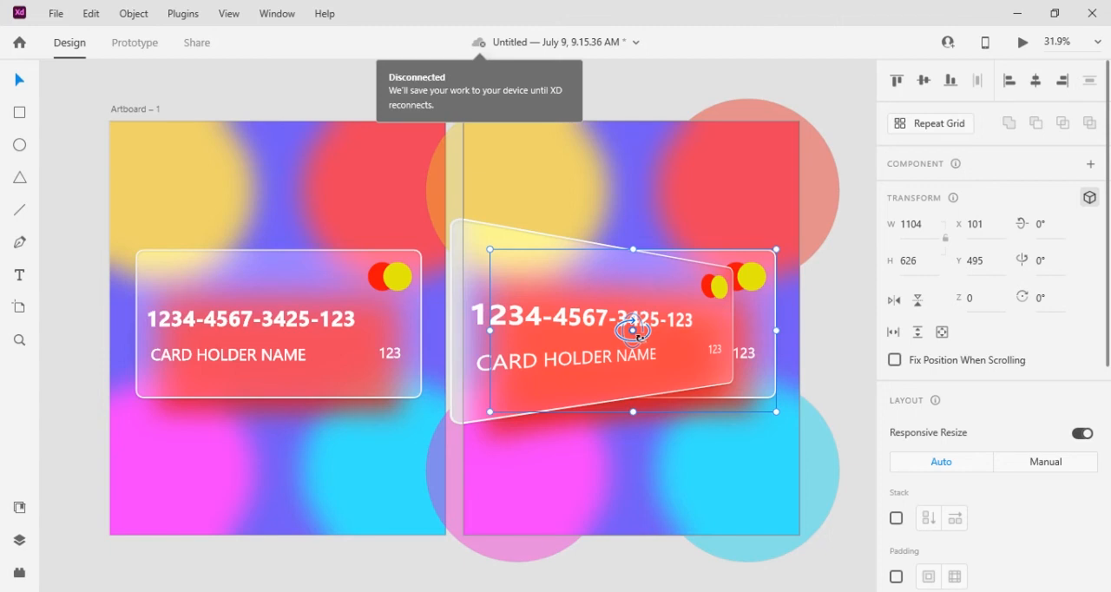
pyautogui.moveTo(633, 330); pyautogui.dragTo(714, 330)
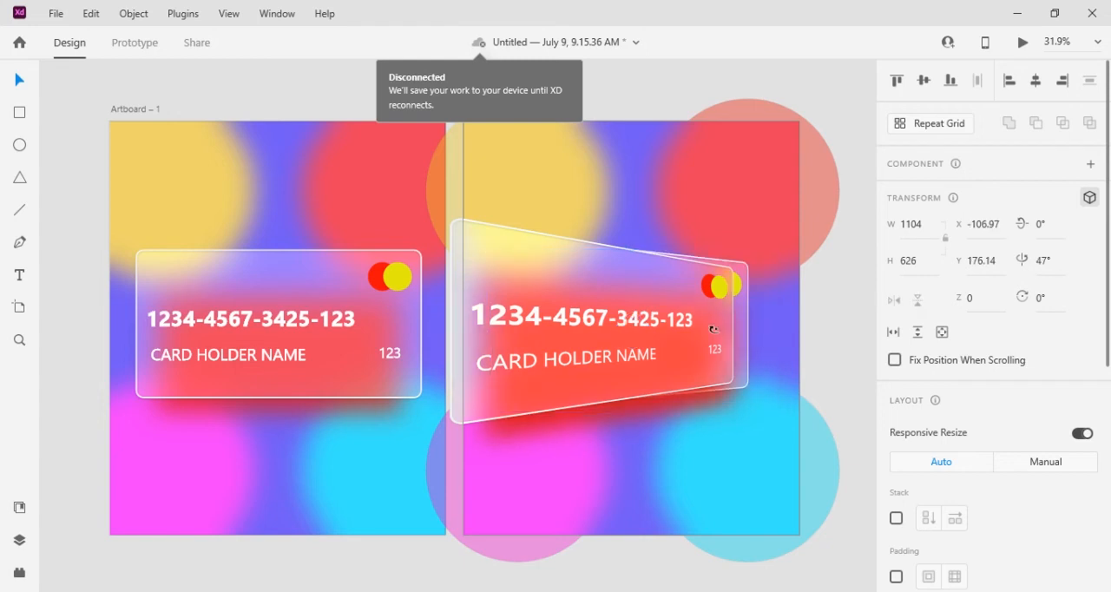
pyautogui.click(619, 291)
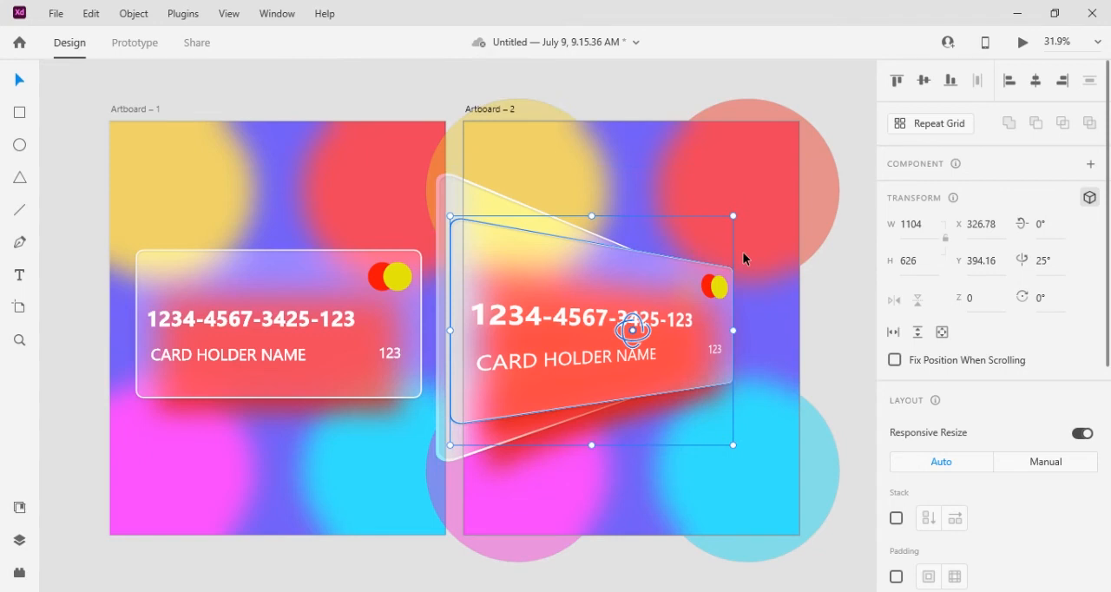
pyautogui.hotkey('ctrl', 'z')
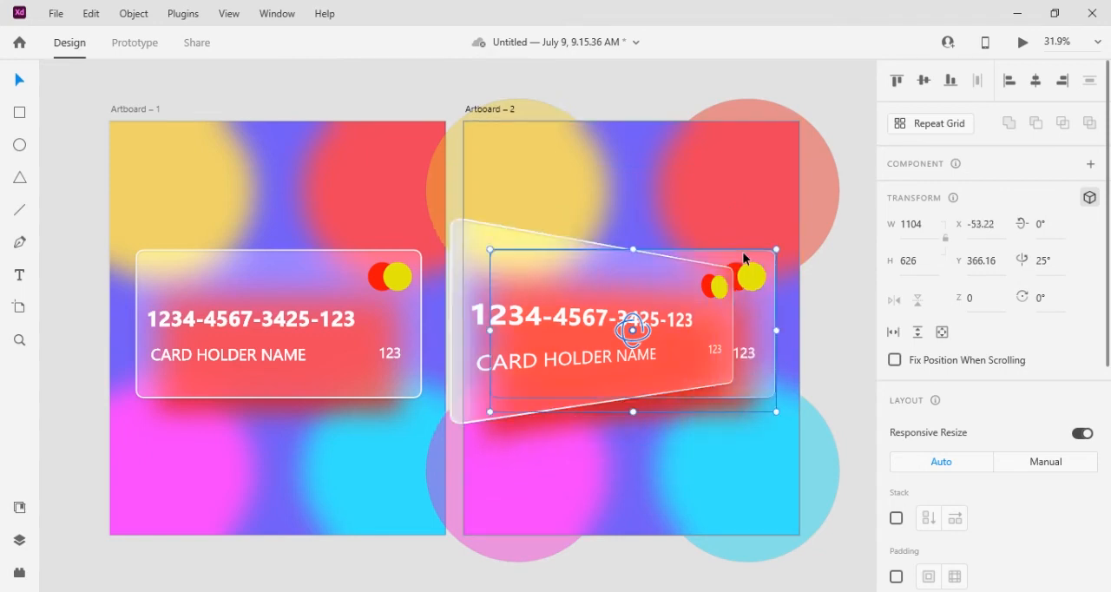
pyautogui.hotkey('ctrl', 'z')
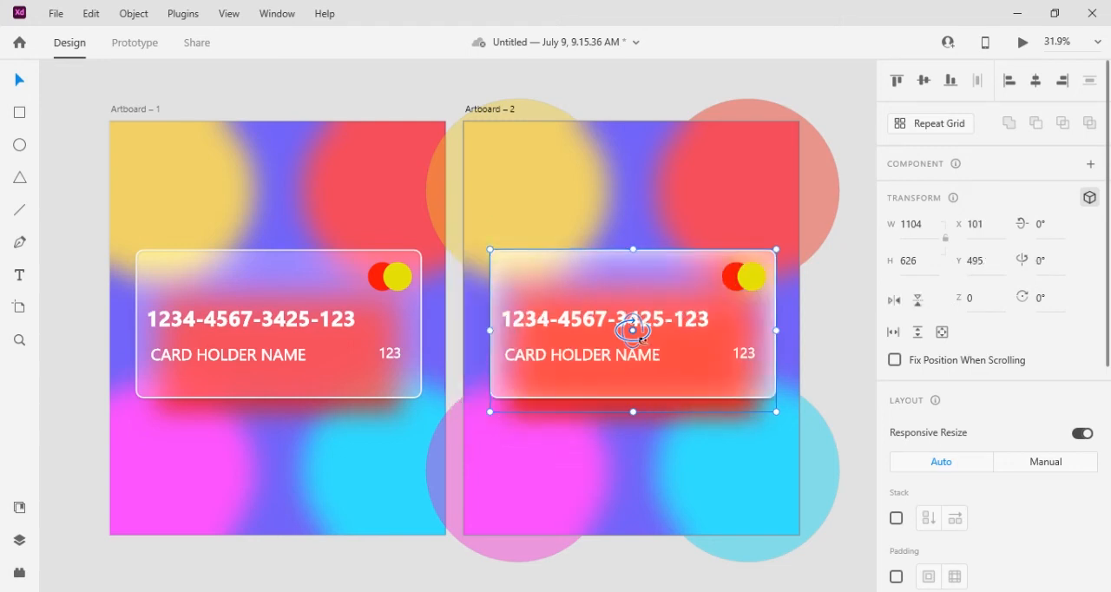
# Rotate the front card on Artboard – 2 to -16° around the Y axis and the back card in the opposite direction
pyautogui.moveTo(633, 330); pyautogui.dragTo(501, 348)
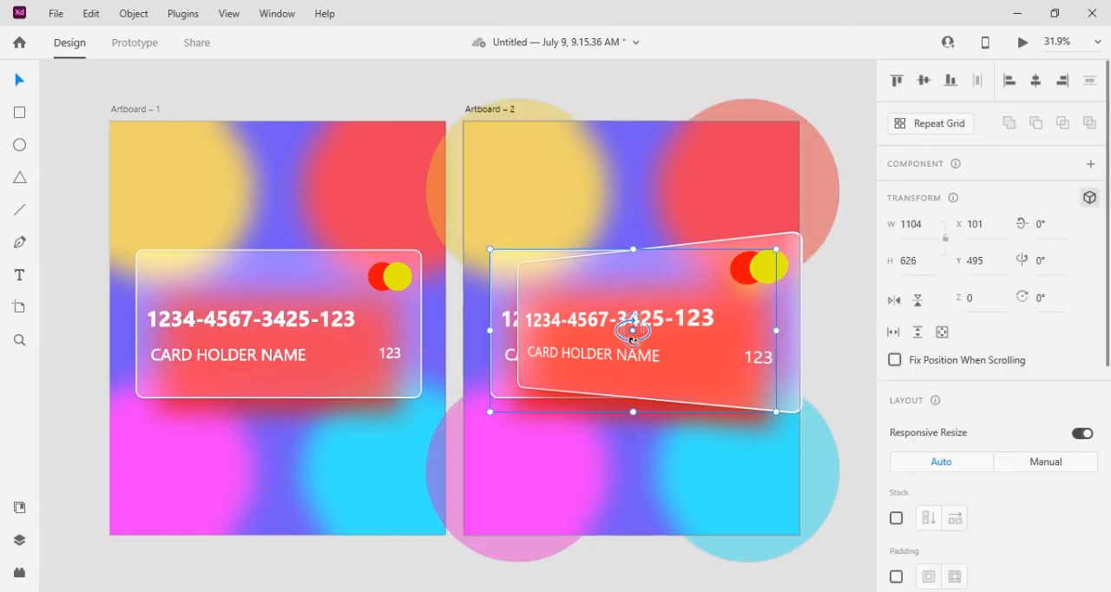
pyautogui.moveTo(632, 341); pyautogui.dragTo(639, 340)
pyautogui.moveTo(637, 337); pyautogui.dragTo(648, 339)
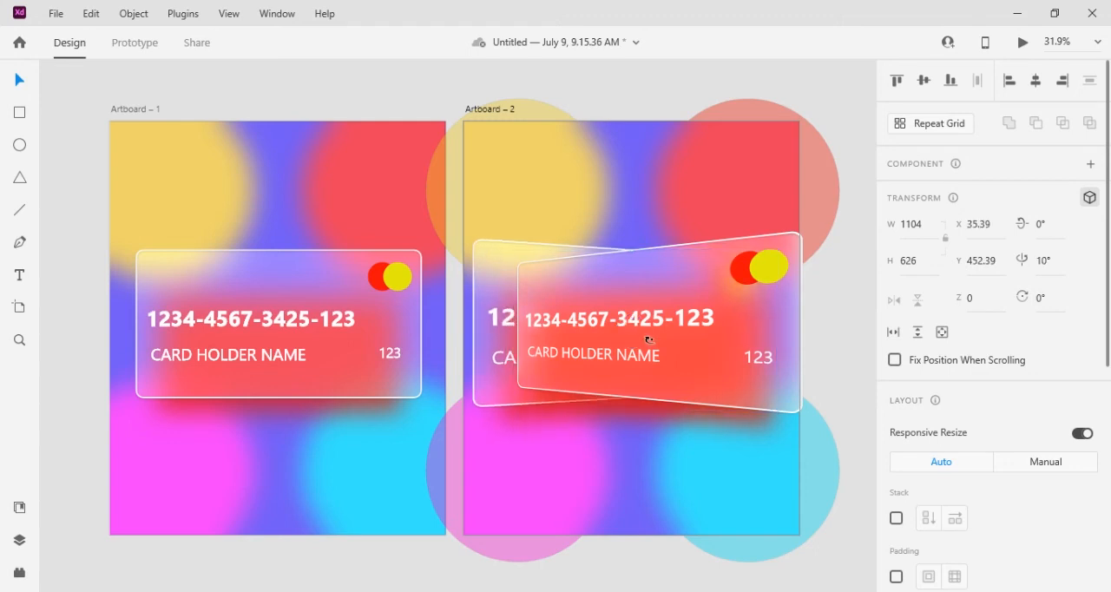
pyautogui.moveTo(648, 339); pyautogui.dragTo(652, 339)
pyautogui.moveTo(651, 339); pyautogui.dragTo(779, 332)
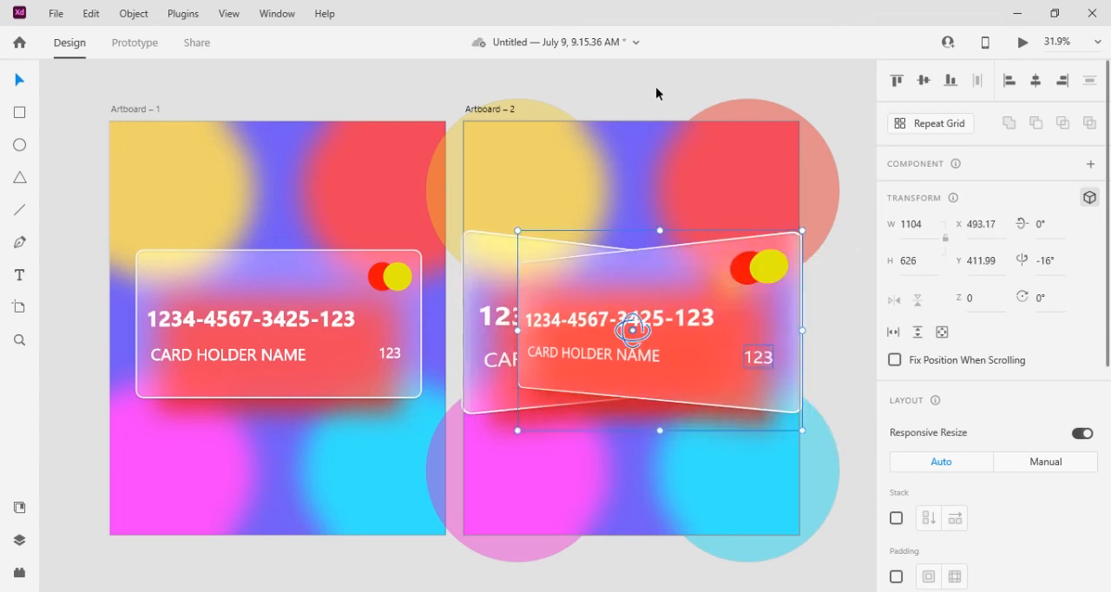
pyautogui.click(830, 368)
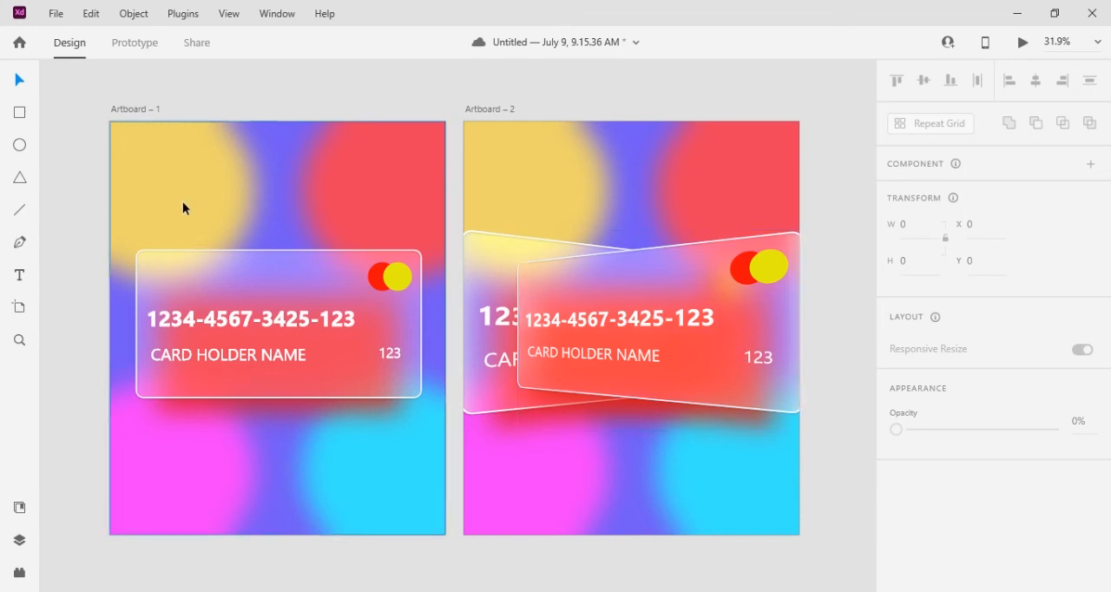
# Link Artboard – 1 to Artboard – 2 in the prototype with a Tap trigger and an Auto-Animate action
pyautogui.click(136, 43)
pyautogui.click(130, 109)
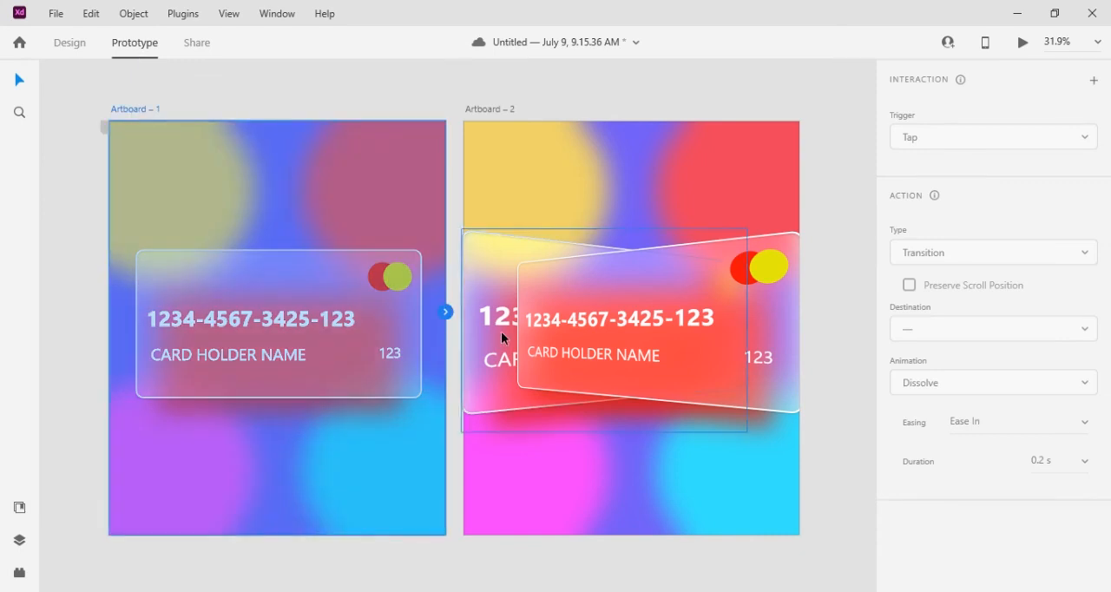
pyautogui.moveTo(446, 313); pyautogui.dragTo(589, 461)
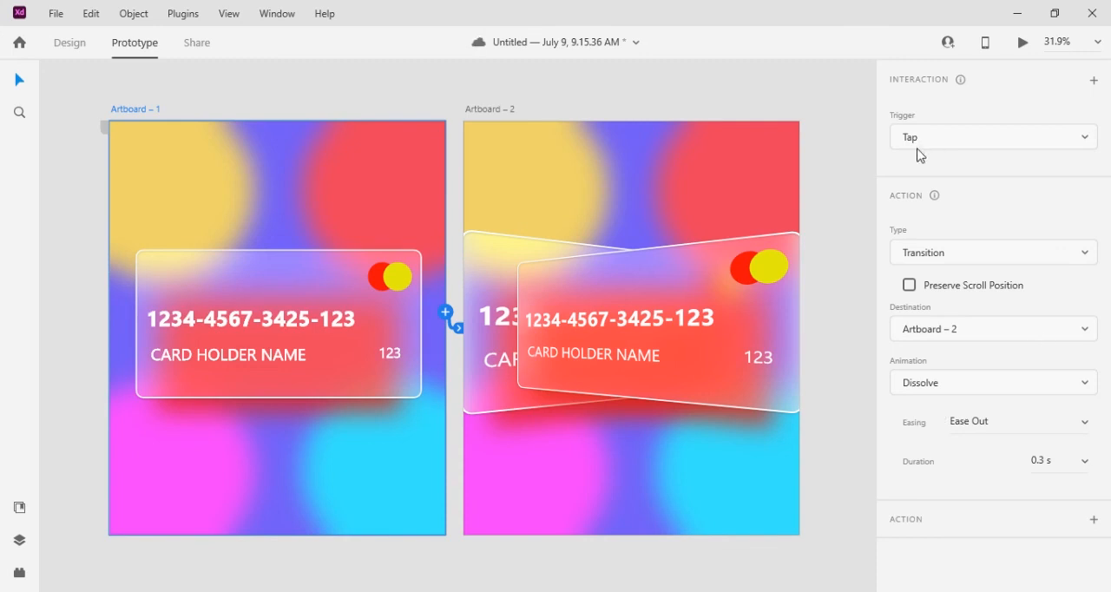
pyautogui.click(1083, 259)
pyautogui.click(935, 285)
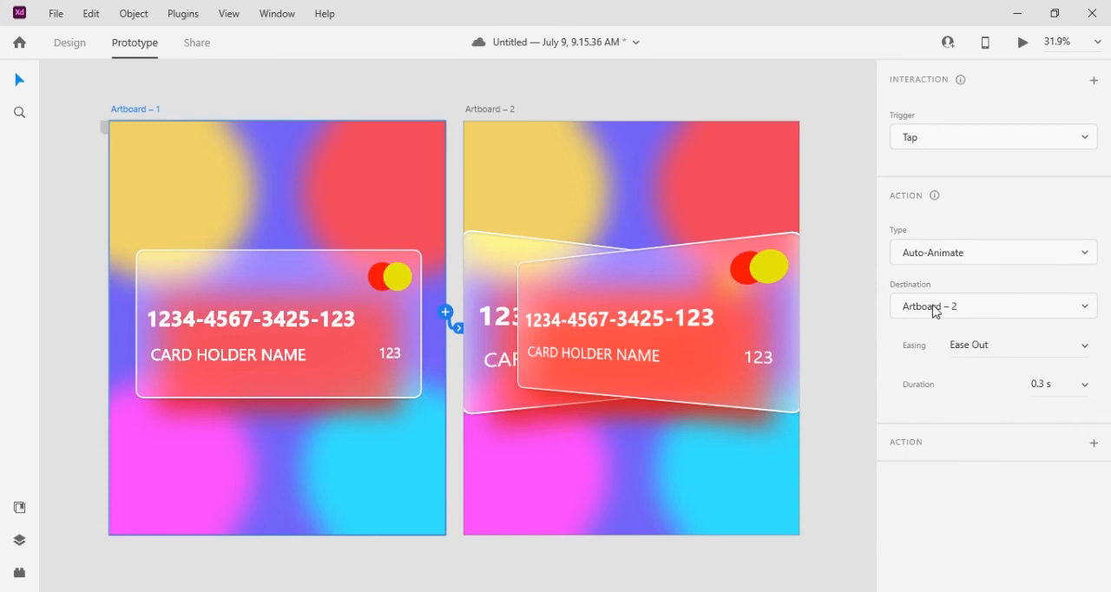
# Set the animation from Artboard – 1 to a duration of 2 s with Ease In-Out easing
pyautogui.click(1057, 387)
pyautogui.write('2')
pyautogui.click(1083, 347)
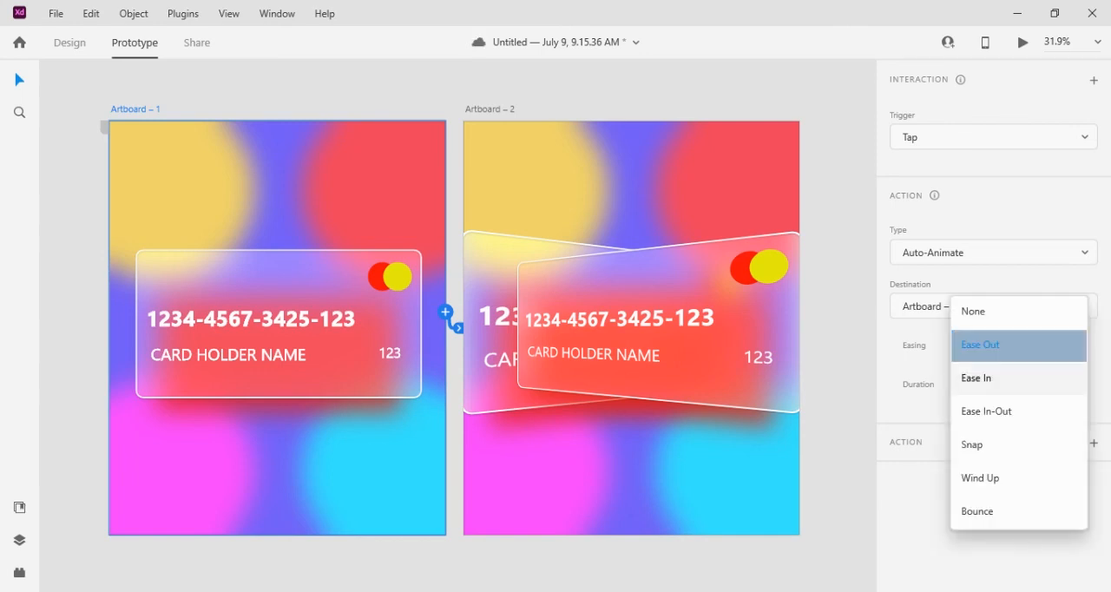
pyautogui.click(999, 415)
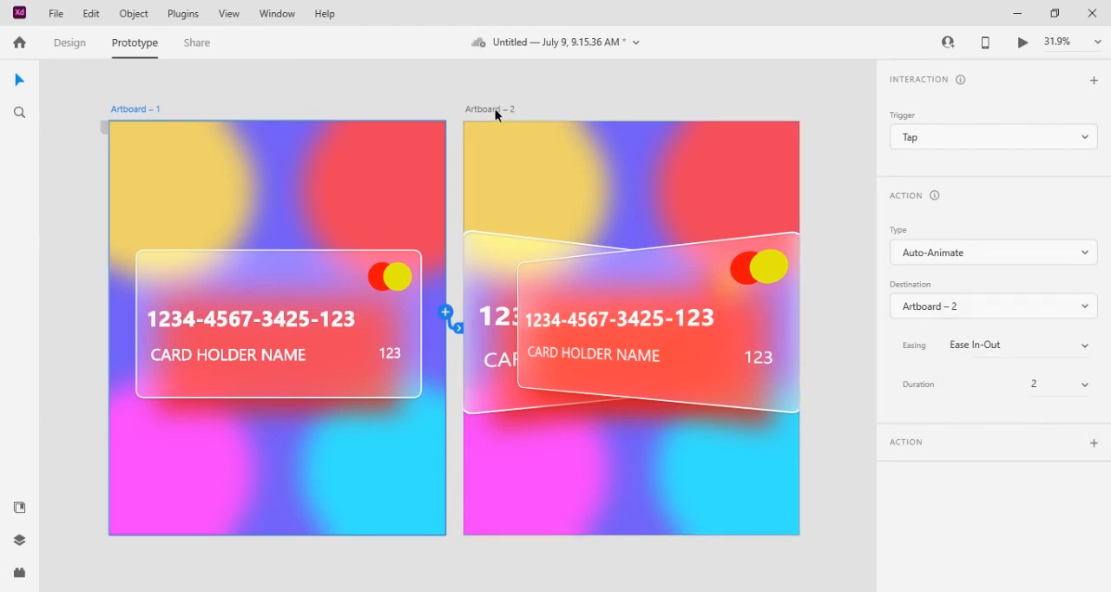
# Link Artboard – 2 back to Artboard – 1 with a Tap-triggered Auto-Animate action lasting 1 s
pyautogui.click(495, 108)
pyautogui.moveTo(803, 311); pyautogui.dragTo(396, 459)
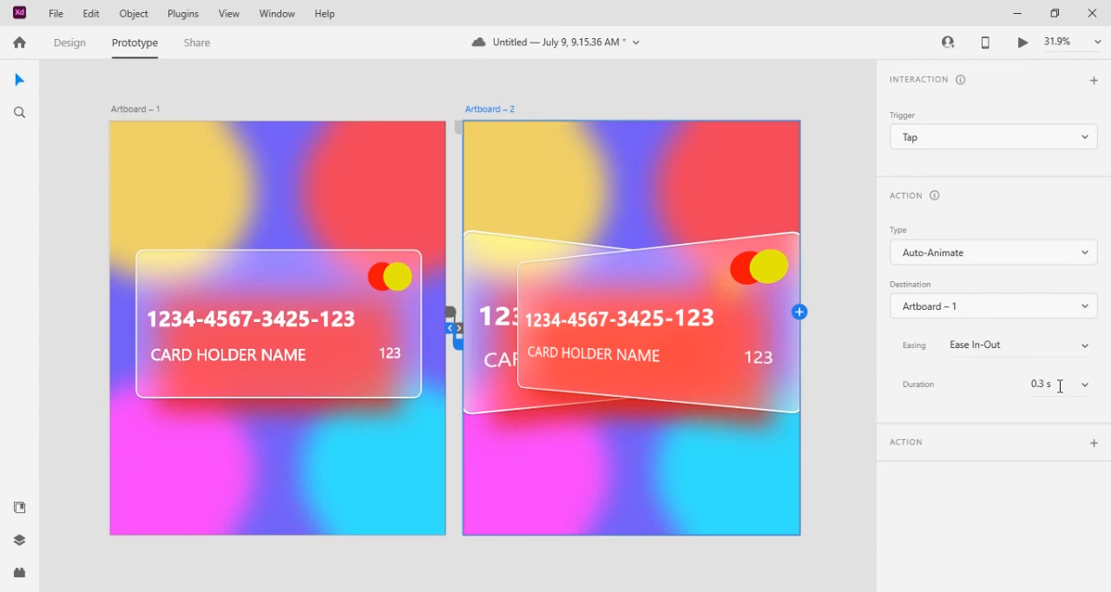
pyautogui.click(1085, 384)
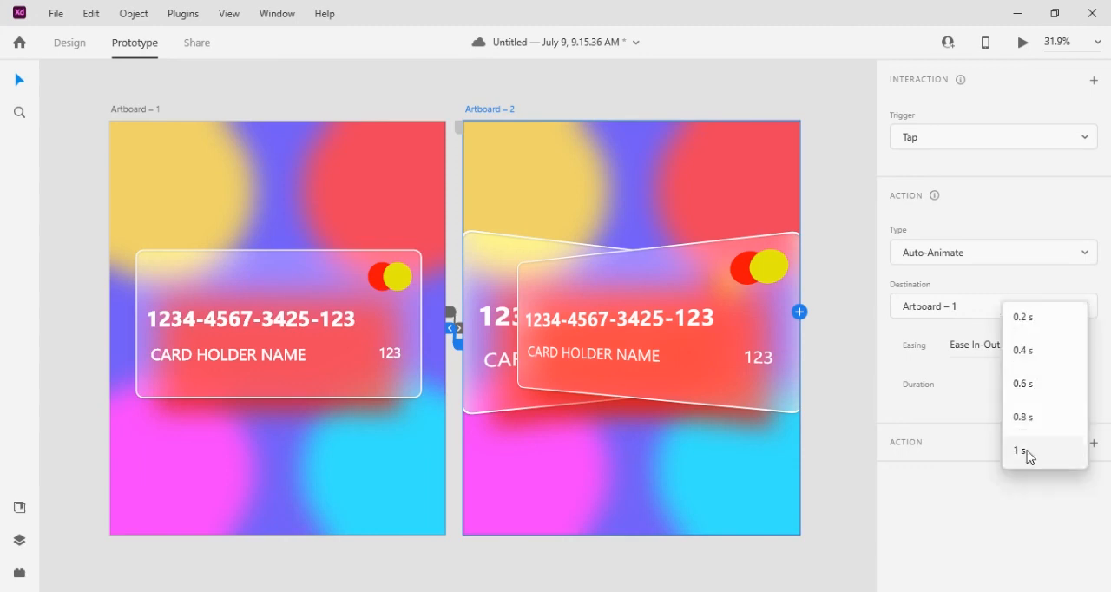
pyautogui.click(1027, 451)
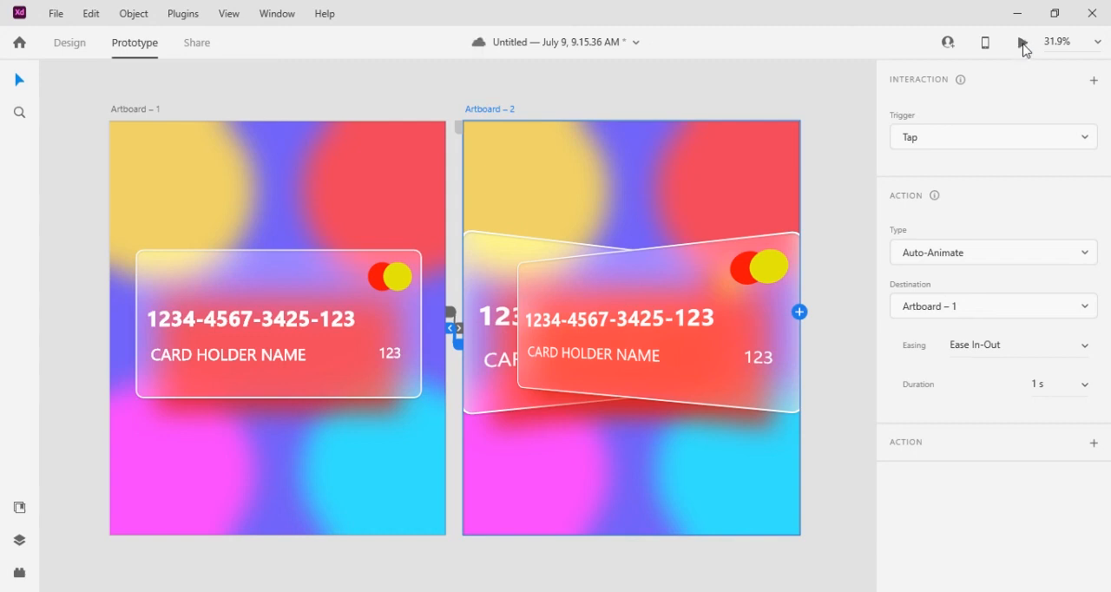
# Open the prototype preview and save the document
pyautogui.click(1025, 45)
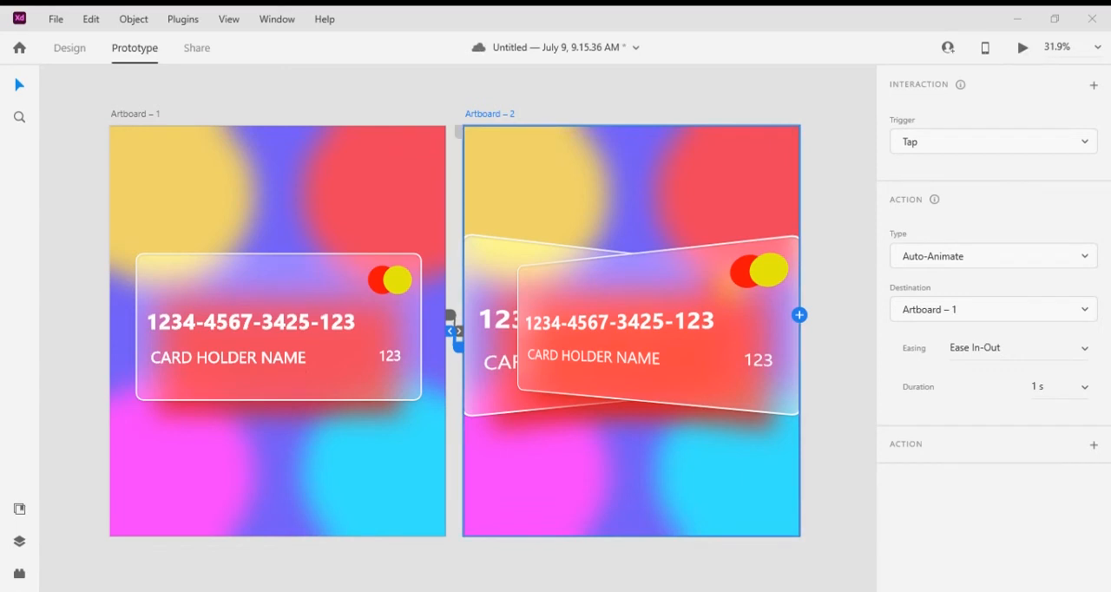
pyautogui.hotkey('ctrl', 's')
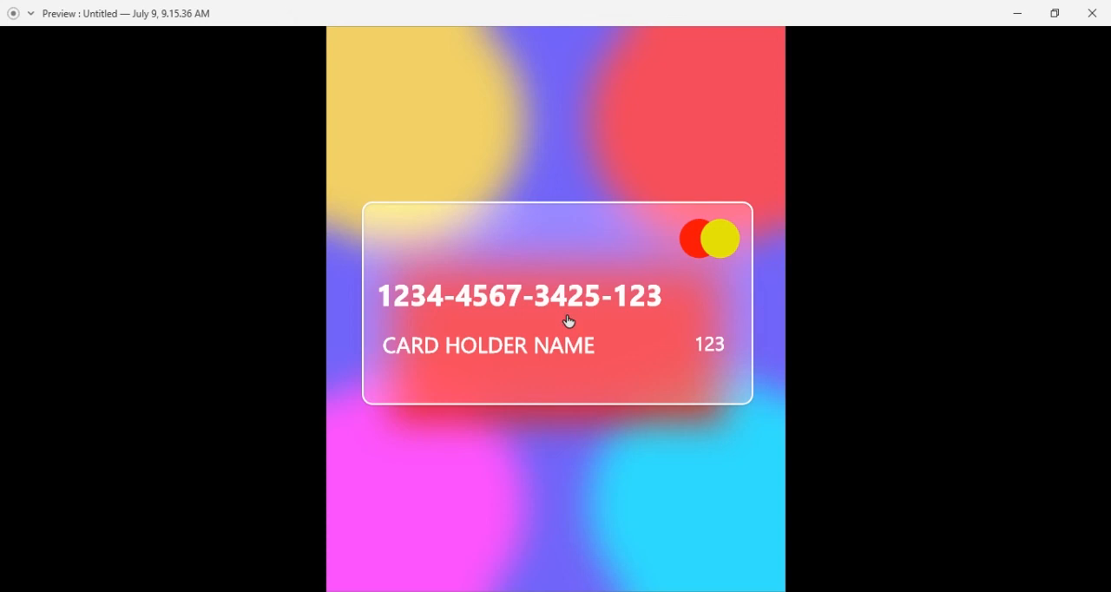
# Play the card animation back and forth between both artboards several times in the preview and close it
pyautogui.click(569, 322)
pyautogui.click(570, 322)
pyautogui.click(570, 319)
pyautogui.click(569, 320)
pyautogui.click(570, 319)
pyautogui.click(570, 320)
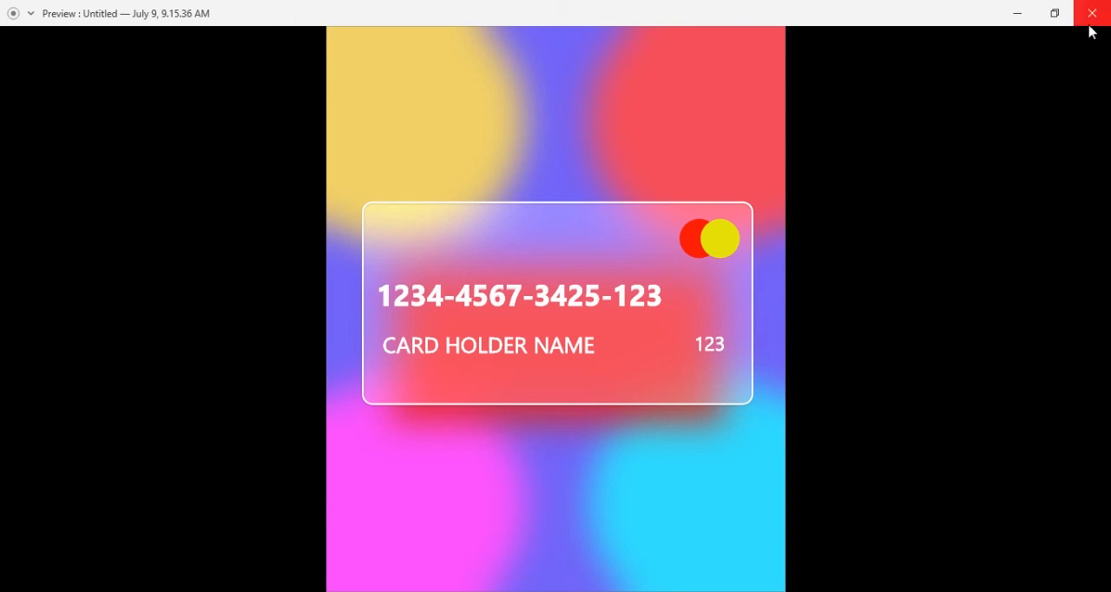
pyautogui.click(745, 591)
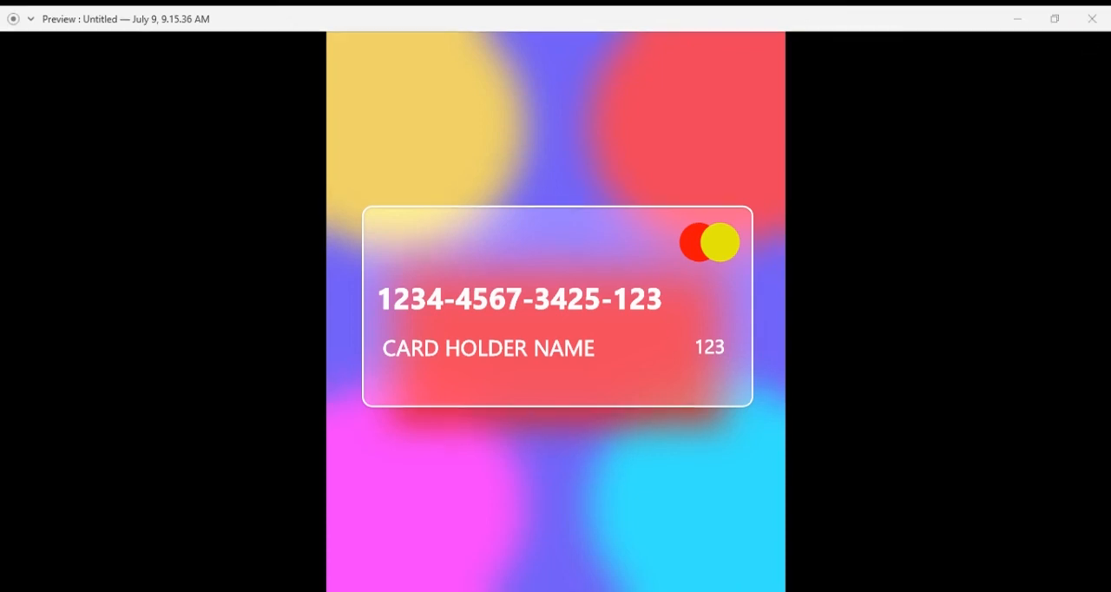